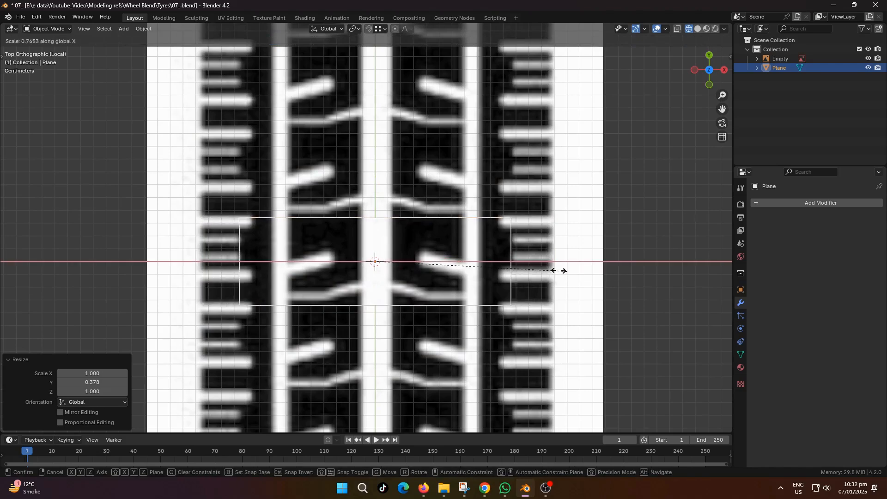
Narrow the plane along X to a scale of about 0.207 and move it over the tread block just right of the centre groove.
click(429, 257)
key(g)
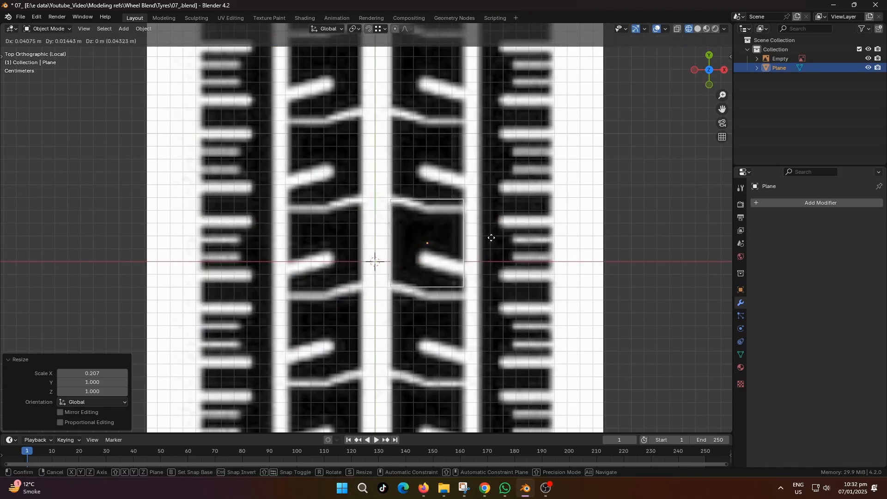
click(490, 241)
scroll(487, 248, up, 3)
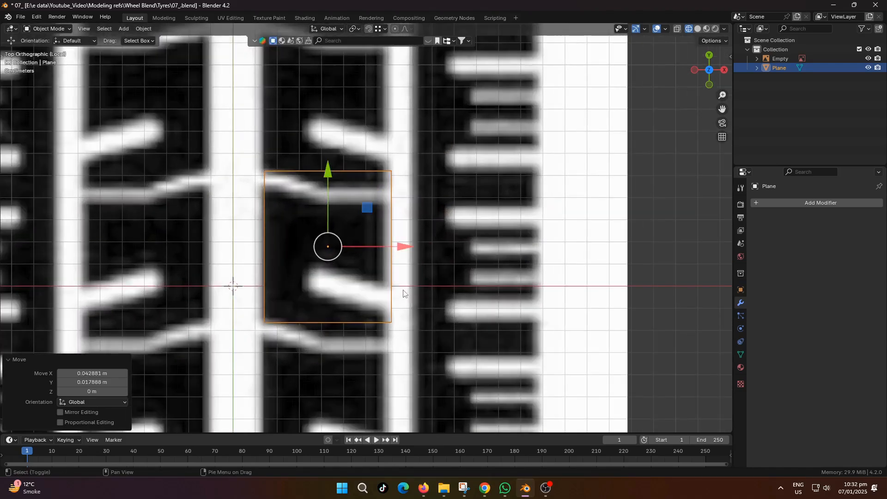
scroll(451, 262, up, 2)
scroll(454, 222, down, 3)
Fit the plane to the tread block by lowering its upper edge and moving its right edge about 0.0043 m inward and 0.007 m down.
key(Tab)
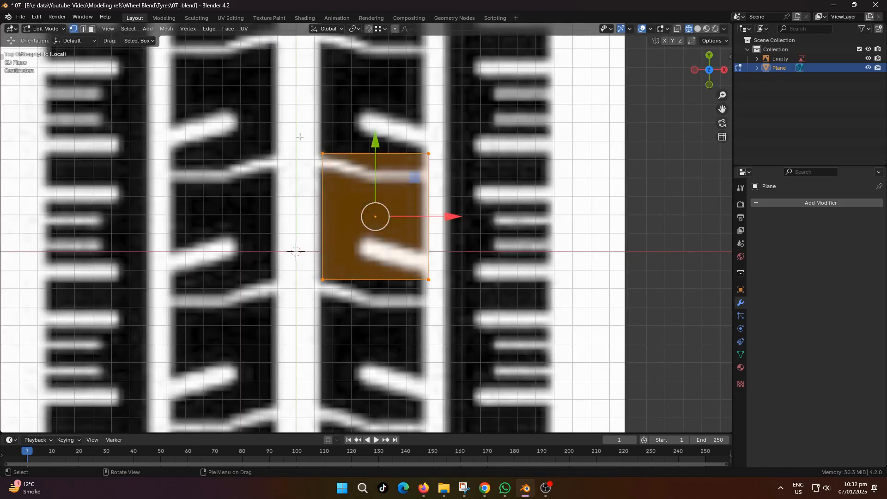
drag(301, 128, 492, 179)
drag(375, 79, 379, 98)
drag(452, 223, 409, 148)
drag(461, 305, 404, 125)
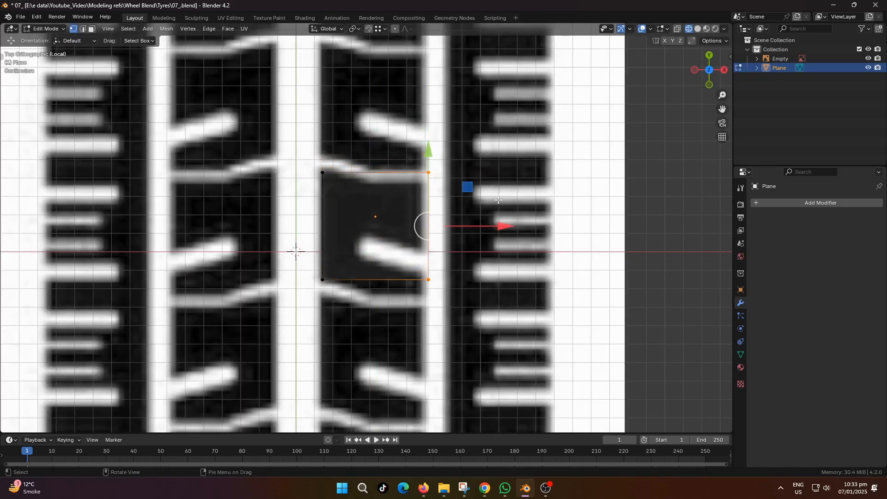
drag(502, 226, 492, 224)
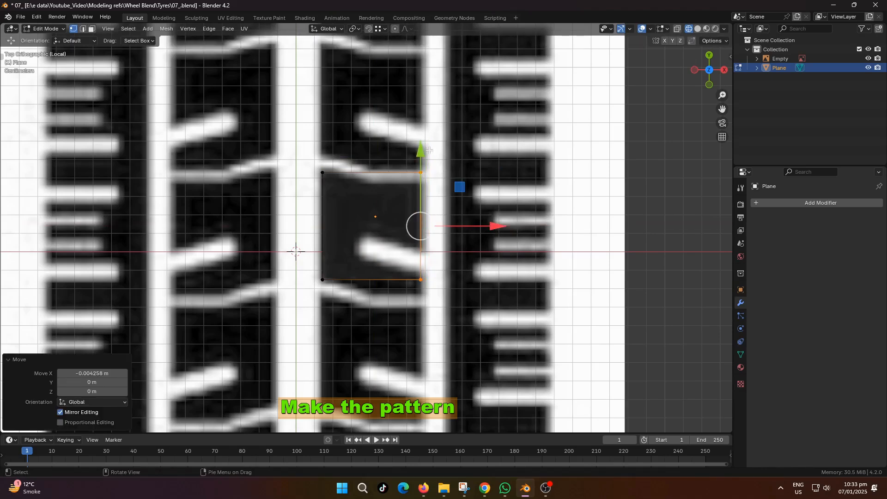
drag(429, 150, 425, 170)
Add a centred vertical loop cut to the block and lower it about 0.003 m to follow the bent groove.
key(ctrl+r)
click(376, 183)
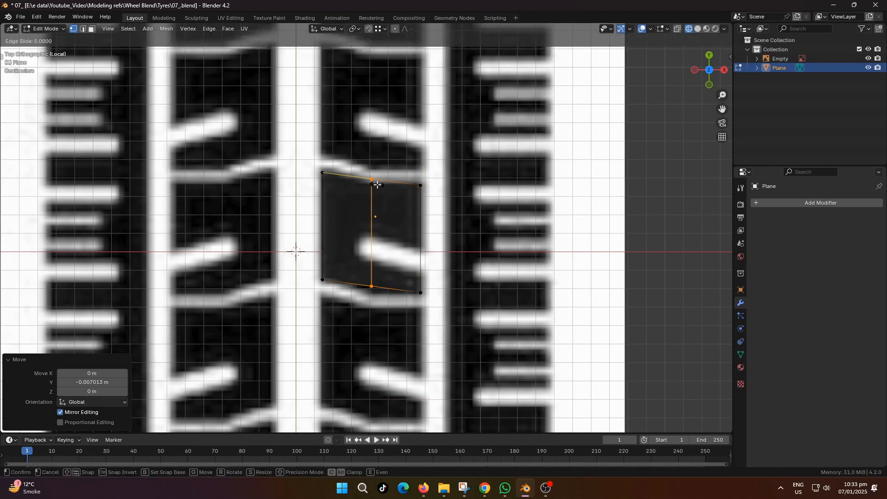
right_click(376, 183)
drag(375, 158, 378, 165)
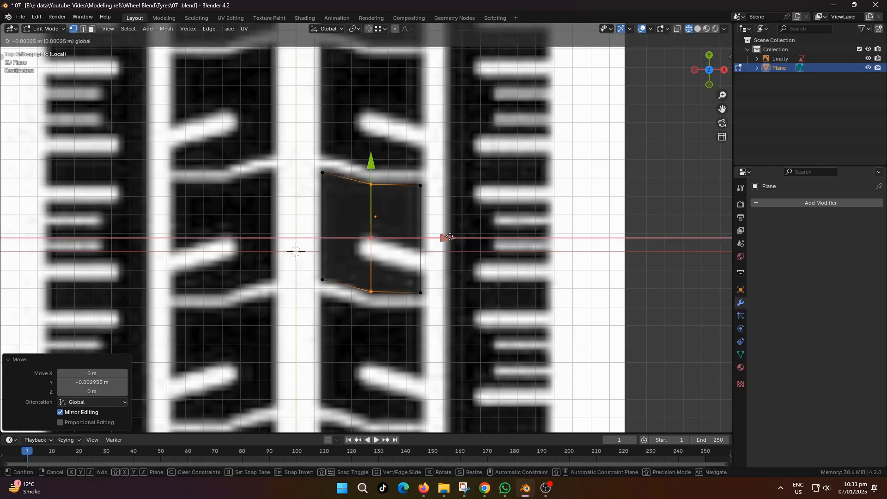
Add a horizontal loop cut through the slanted groove and slide its right end vertex down by a factor of about 0.327.
key(ctrl+r)
click(374, 250)
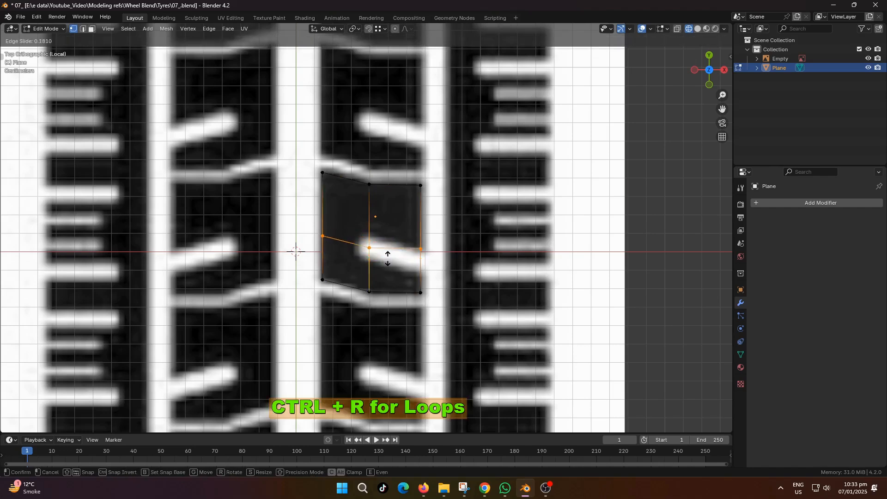
click(388, 251)
click(430, 248)
key(g)
key(g)
click(436, 262)
scroll(388, 272, up, 2)
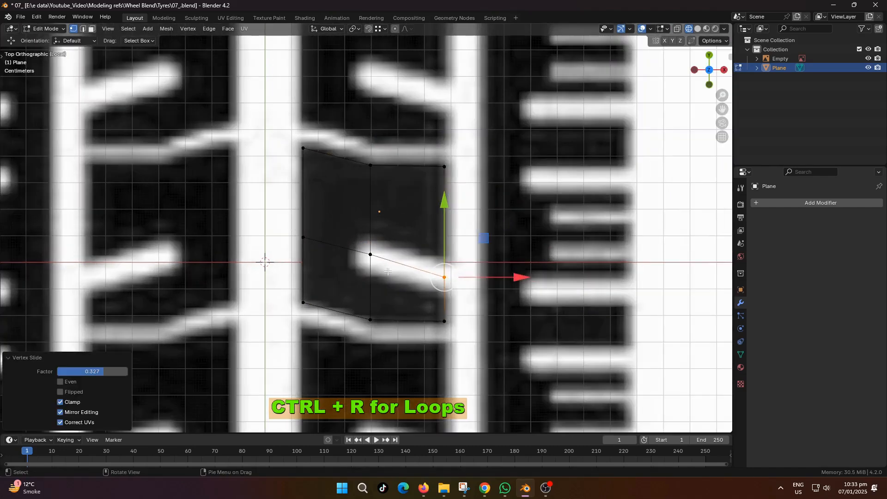
Add a vertical loop cut at the inner end of the slanted groove, slid to a factor of about -0.428.
key(ctrl+r)
click(339, 249)
click(351, 249)
Add loop cuts along the upper and lower sides of the slanted groove and slide the lower one to fit the reference.
key(ctrl+r)
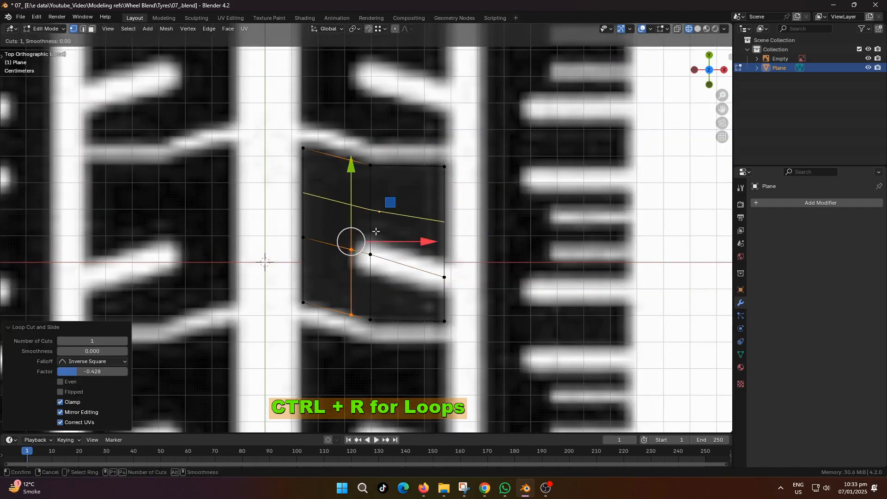
click(382, 257)
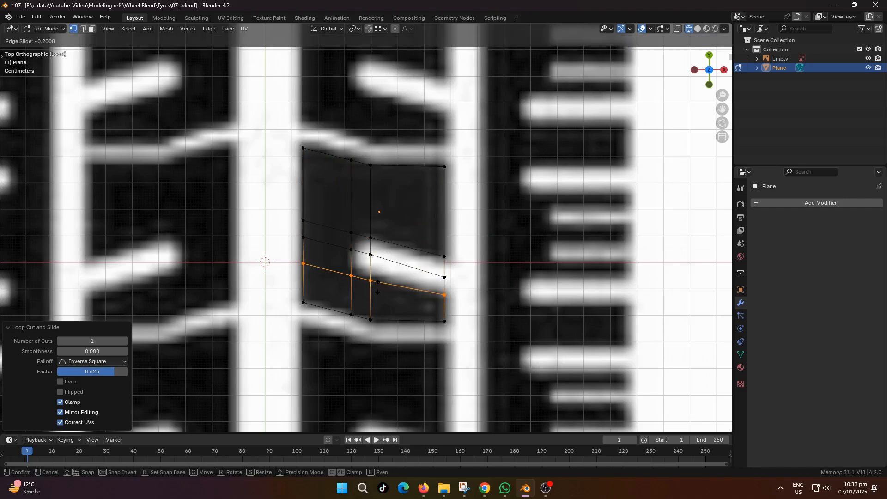
click(378, 286)
click(338, 281)
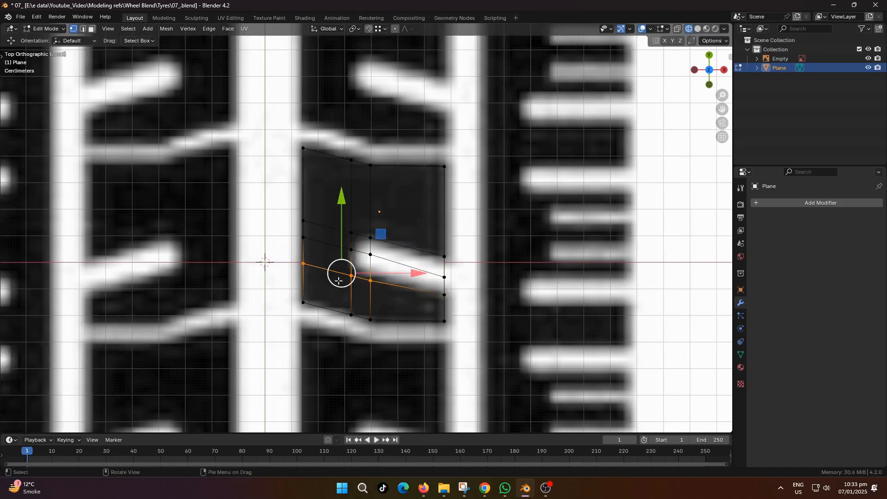
key(g)
key(g)
click(384, 293)
Delete the four faces that cover the slanted groove in the centre tread block.
key(3)
click(389, 266)
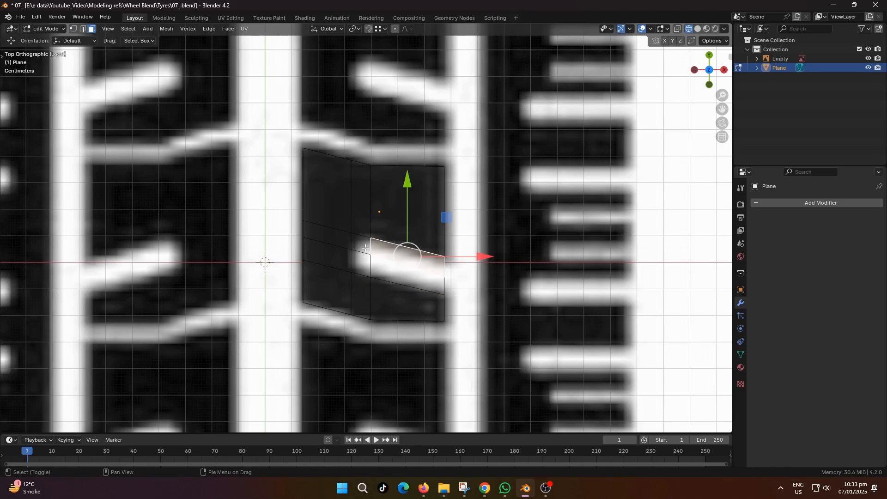
shift+click(365, 248)
shift+click(363, 263)
shift+click(394, 273)
key(x)
click(459, 247)
Add a second plane to the same mesh and scale it down by about 0.358 and again by about 0.066.
scroll(462, 282, down, 3)
key(1)
drag(466, 309, 319, 170)
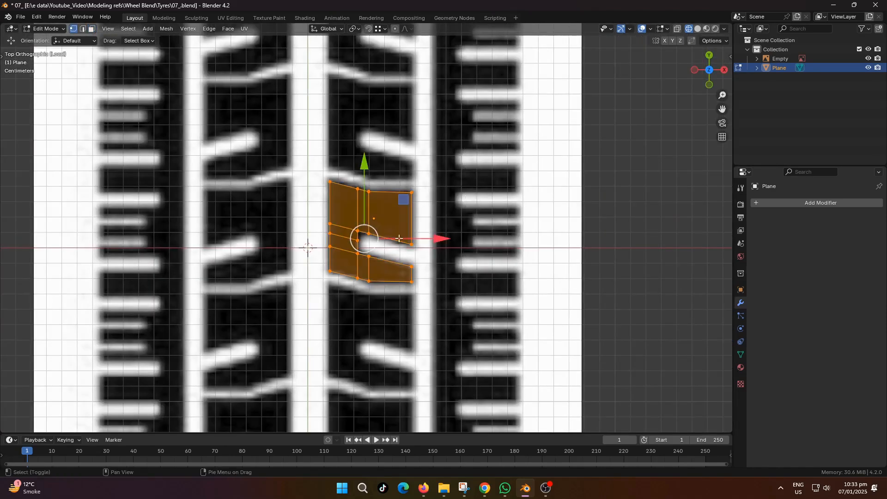
shift+middle_drag(399, 238, 334, 231)
key(alt+a)
key(shift+a)
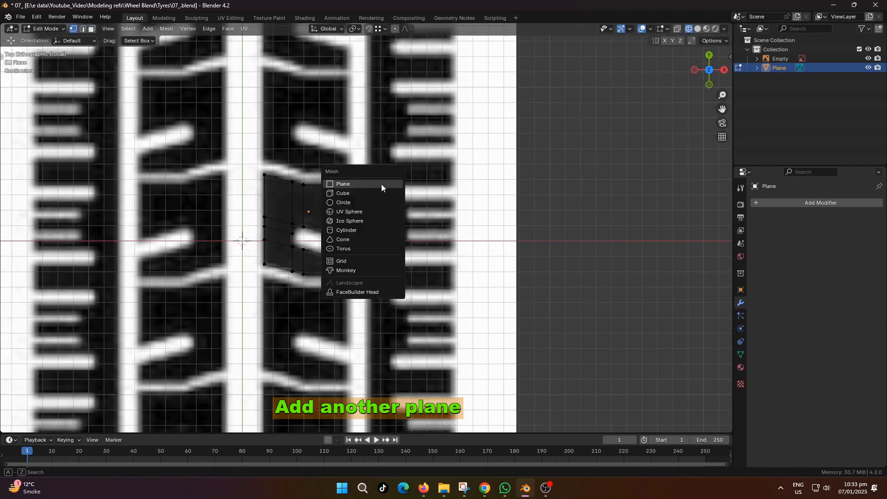
click(382, 183)
key(s)
click(401, 258)
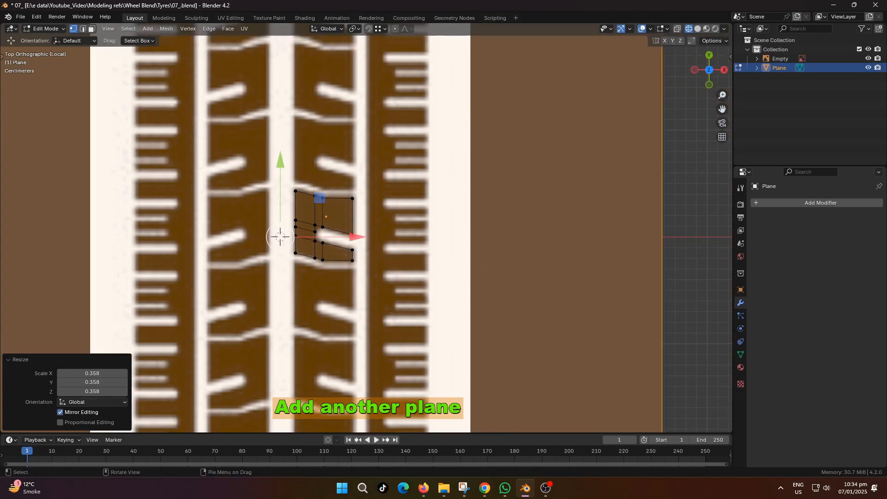
key(s)
click(289, 240)
Move the new plane about 0.112 m along X onto the shoulder tread and extend its inner edge about 0.0046 m toward the centre.
scroll(309, 257, up, 4)
key(g)
key(x)
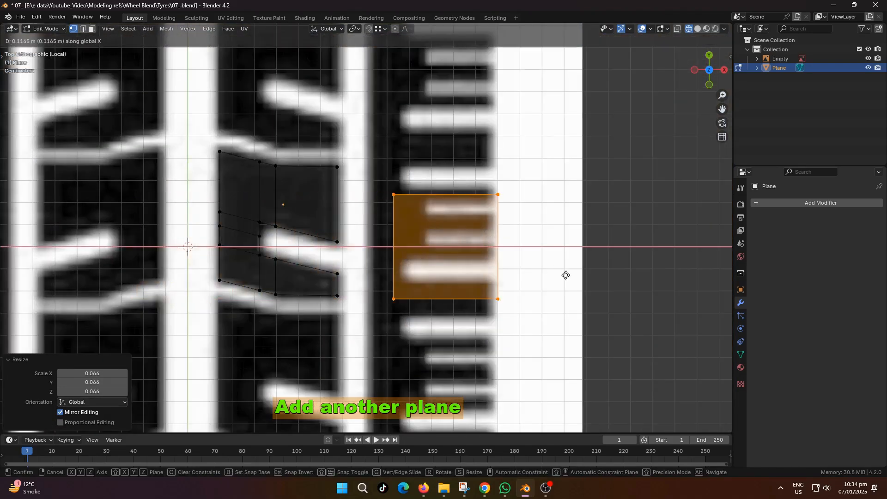
click(556, 276)
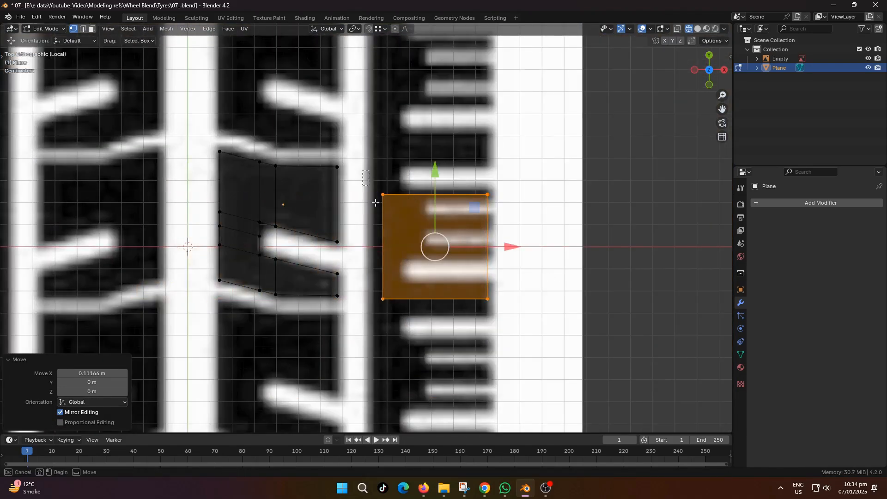
drag(370, 172, 407, 329)
key(g)
key(x)
click(397, 332)
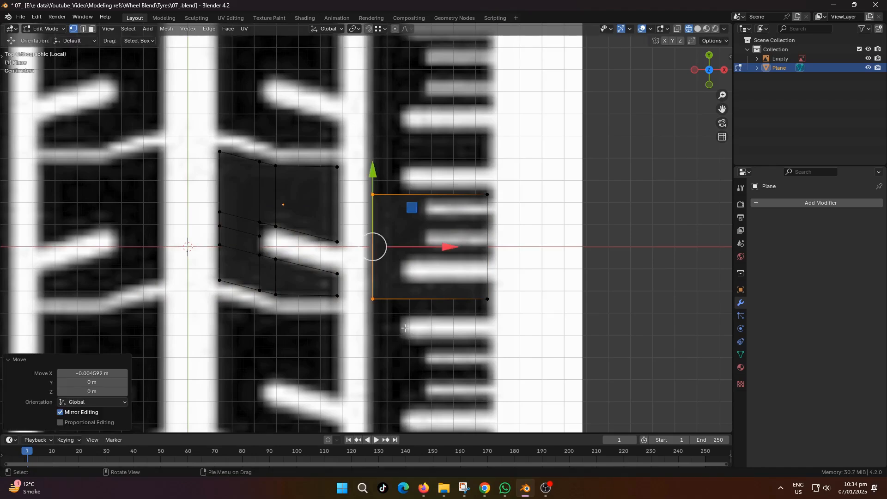
Adjust the shoulder plane's lower edge along Y and raise its upper edge so it covers one full group of four grooves.
drag(558, 332, 335, 282)
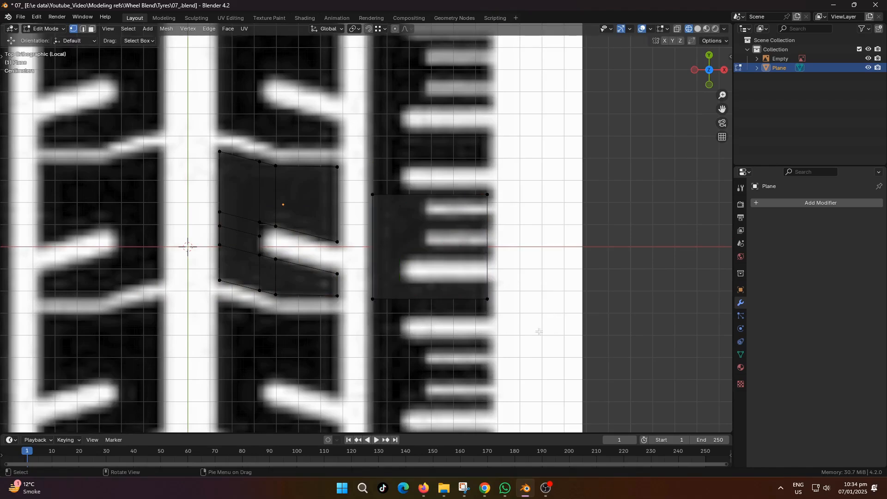
drag(538, 331, 369, 292)
key(g)
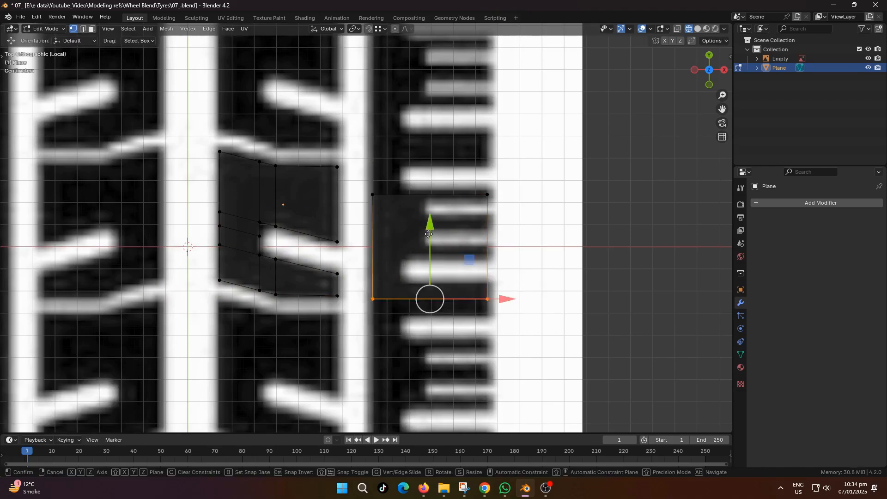
key(y)
click(421, 240)
drag(358, 182, 500, 216)
shift+middle_drag(488, 217, 487, 267)
drag(431, 167, 436, 118)
Add two centred horizontal loop cuts to the shoulder plane, bevelling each so its edges bound the two long outer grooves.
key(ctrl+r)
click(471, 248)
right_click(474, 251)
key(ctrl+b)
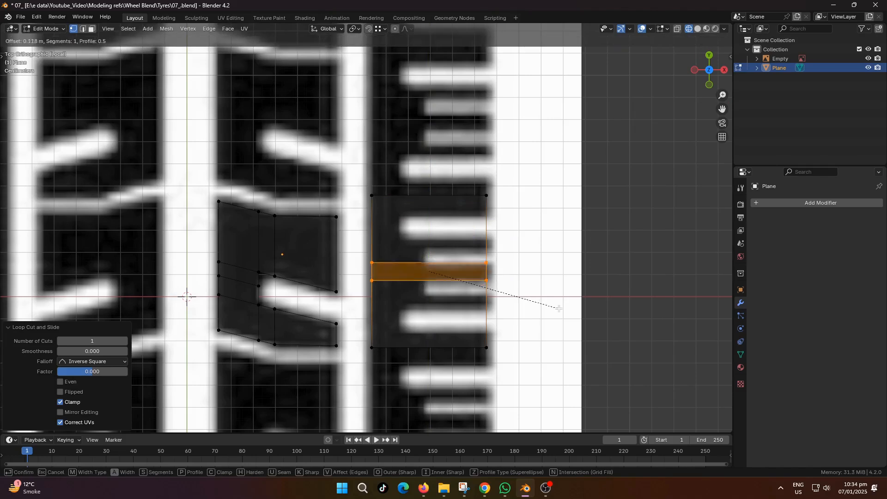
click(668, 342)
click(594, 288)
key(ctrl+r)
click(472, 268)
right_click(477, 271)
key(ctrl+b)
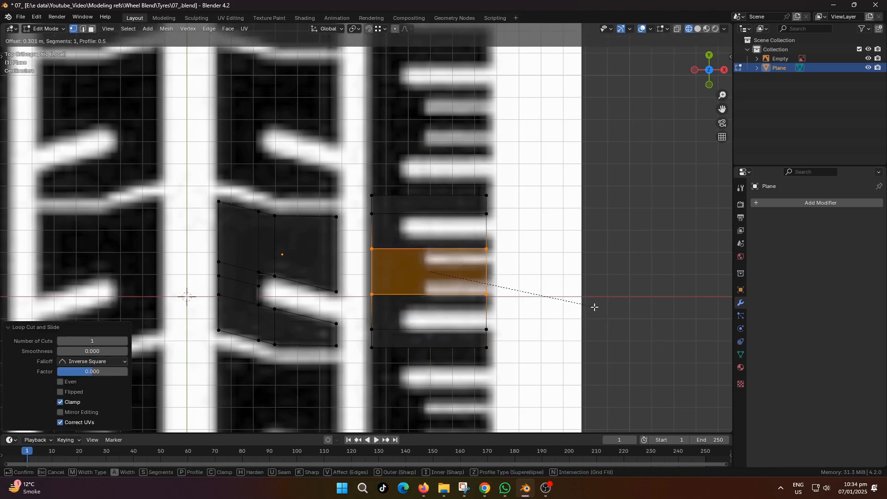
click(622, 321)
Add two more centred horizontal loop cuts, bevelling each so its edges bound the two short inner grooves.
key(ctrl+r)
click(484, 274)
right_click(488, 276)
key(ctrl+b)
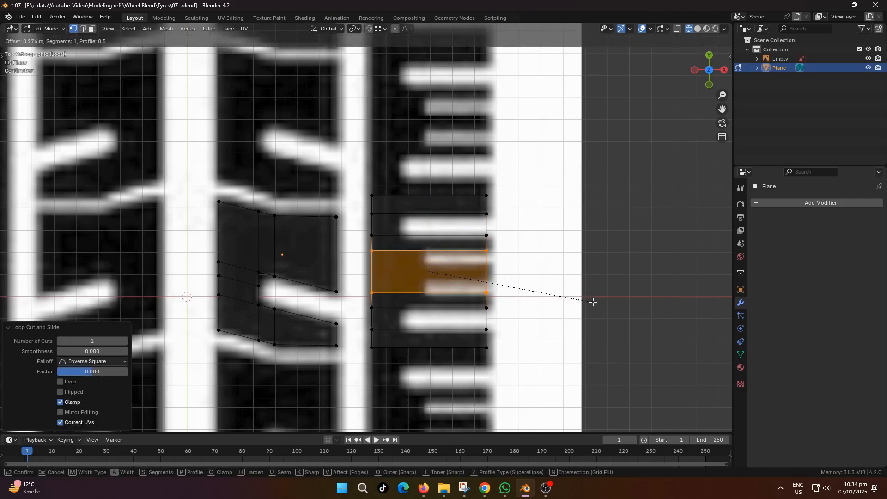
click(602, 303)
key(ctrl+r)
click(494, 278)
right_click(499, 280)
key(ctrl+b)
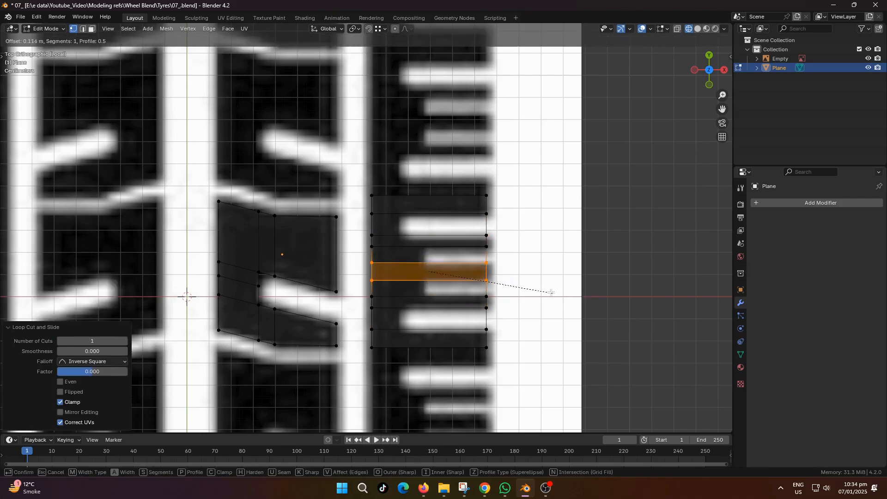
click(546, 292)
Add two vertical loop cuts to the shoulder plane, one at the inner ends of the long grooves and one at the short grooves' ends.
key(ctrl+r)
click(412, 243)
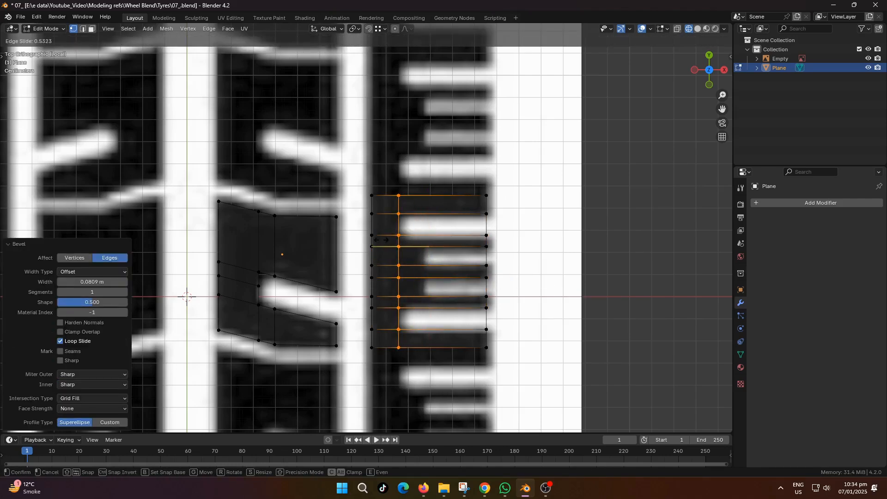
click(385, 241)
key(ctrl+r)
click(453, 234)
click(437, 234)
Delete the shoulder plane's faces that cover the two long and two short grooves.
scroll(438, 242, up, 1)
key(3)
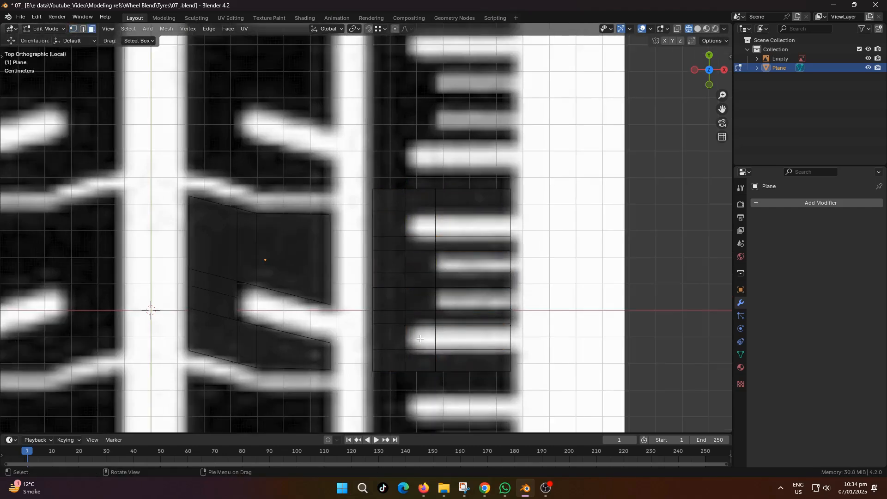
shift+click(424, 339)
shift+click(455, 336)
shift+click(465, 298)
shift+click(460, 261)
shift+click(450, 230)
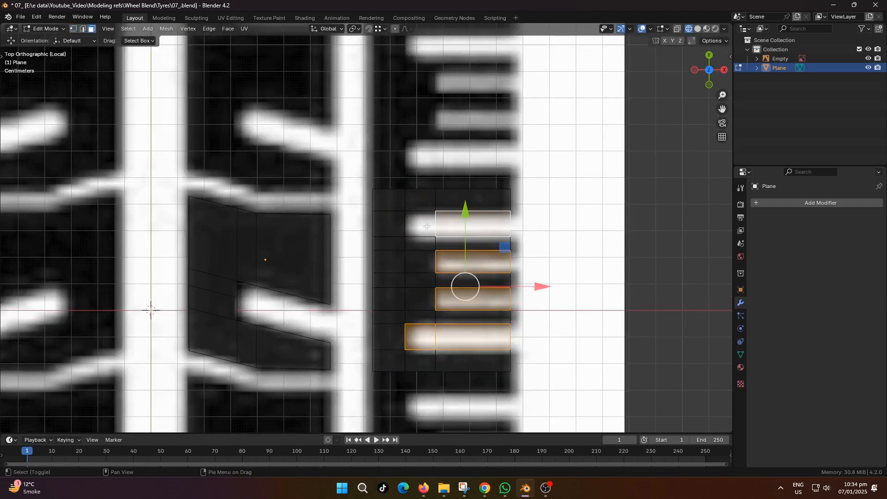
shift+click(420, 226)
key(x)
click(483, 264)
Return to Object Mode and set the tread pattern's origin to the 3D cursor.
scroll(509, 248, down, 4)
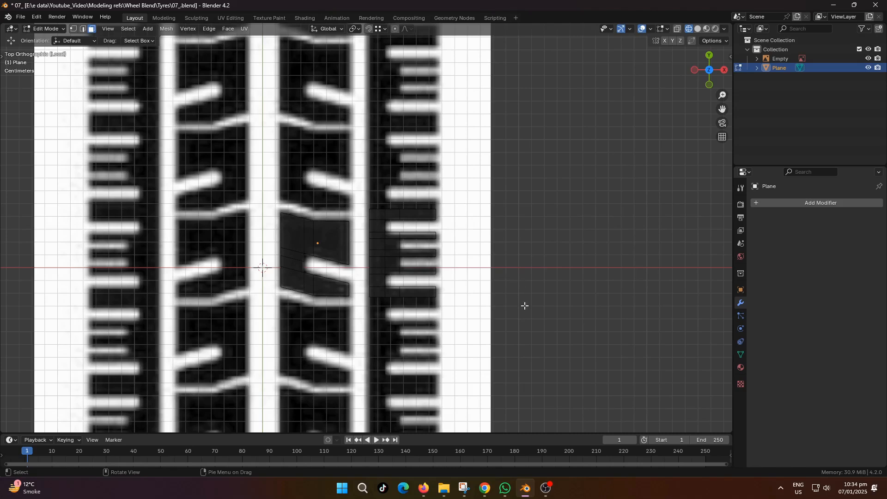
key(a)
scroll(483, 279, down, 1)
shift+middle_drag(471, 275, 494, 281)
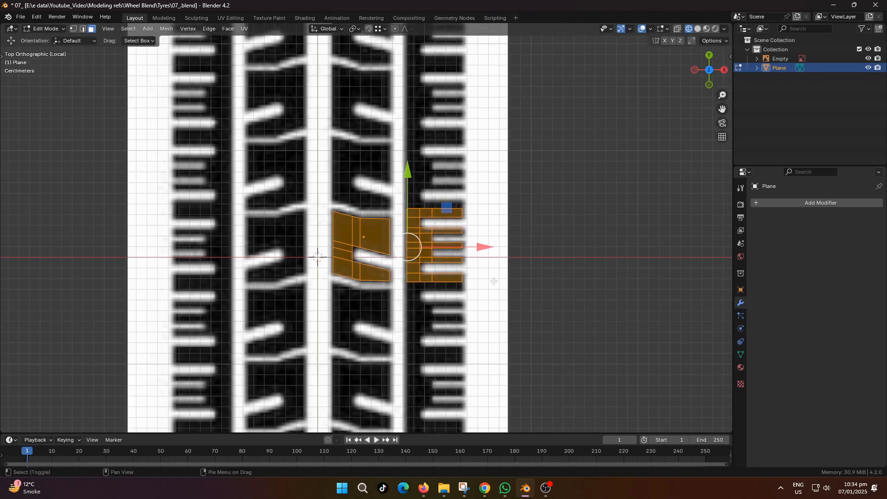
scroll(330, 239, up, 1)
key(Tab)
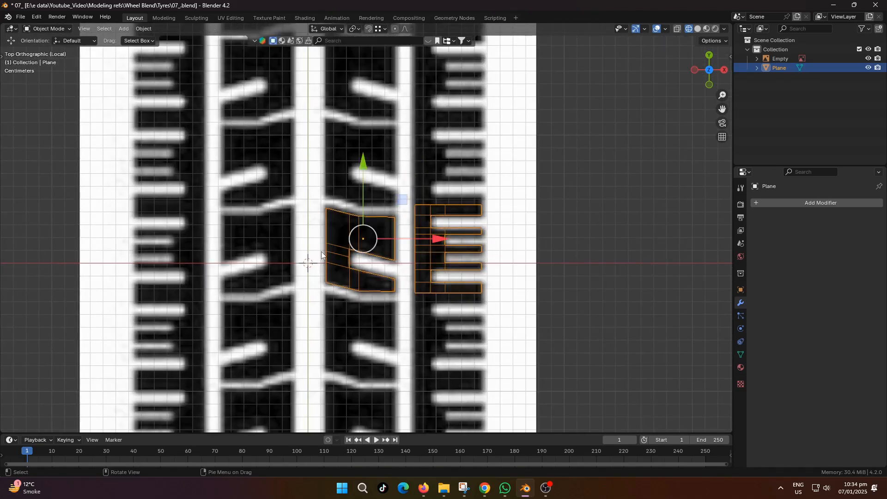
click(323, 204)
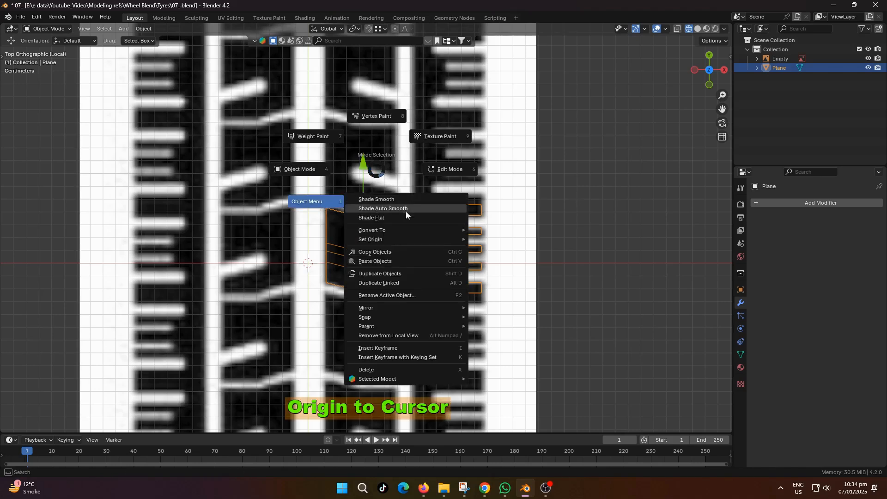
mouse_move(374, 243)
click(512, 260)
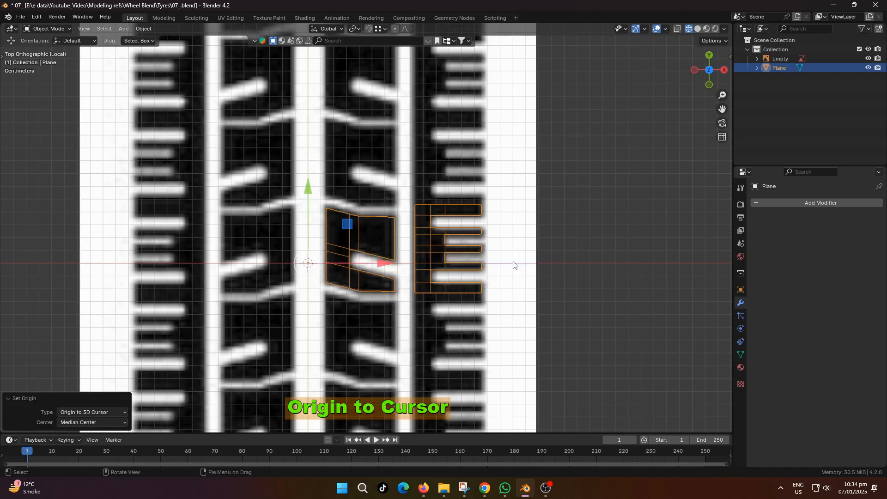
Add a Mirror modifier to the tread pattern, mirroring it across the X axis.
click(800, 202)
click(764, 202)
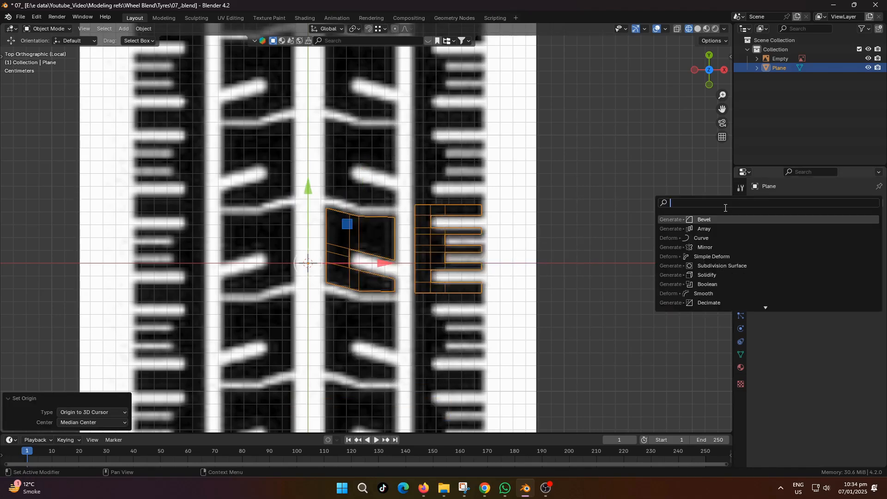
click(713, 248)
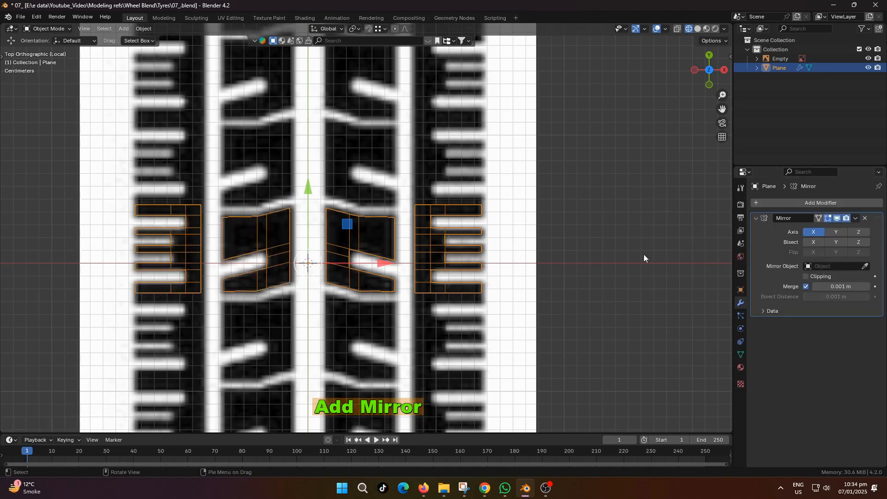
Enter Edit Mode on the mirrored tread pattern in top view.
middle_drag(418, 294, 440, 285)
scroll(428, 308, up, 3)
middle_drag(373, 296, 353, 294)
key(Tab)
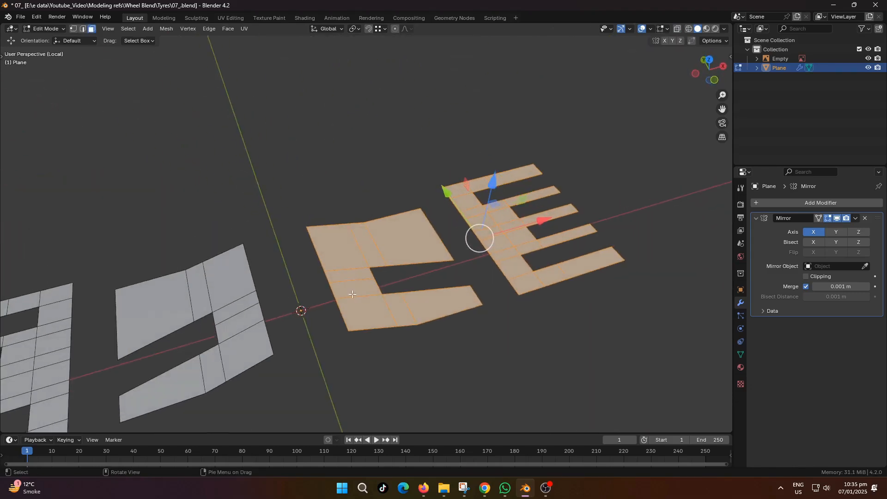
key(KP_7)
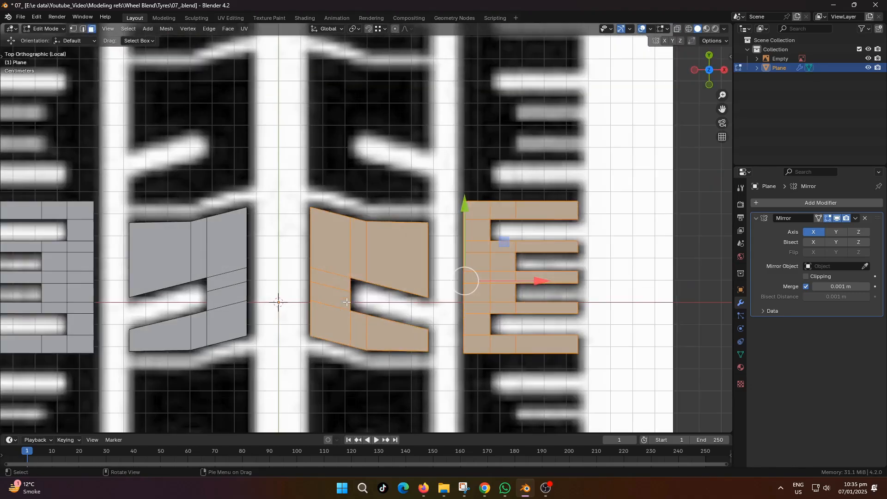
Enable clipping on the Mirror modifier and extrude the centre block's inner edges along X to the mirror line.
key(2)
click(305, 246)
shift+click(307, 315)
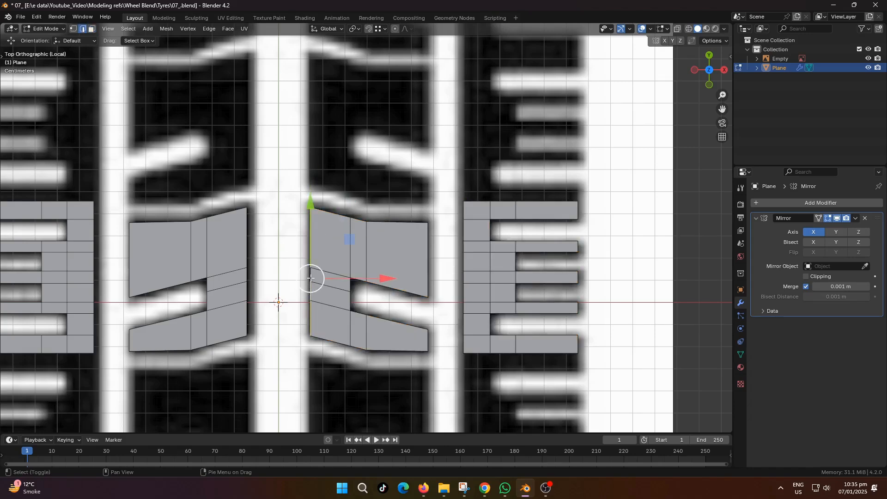
scroll(346, 204, up, 3)
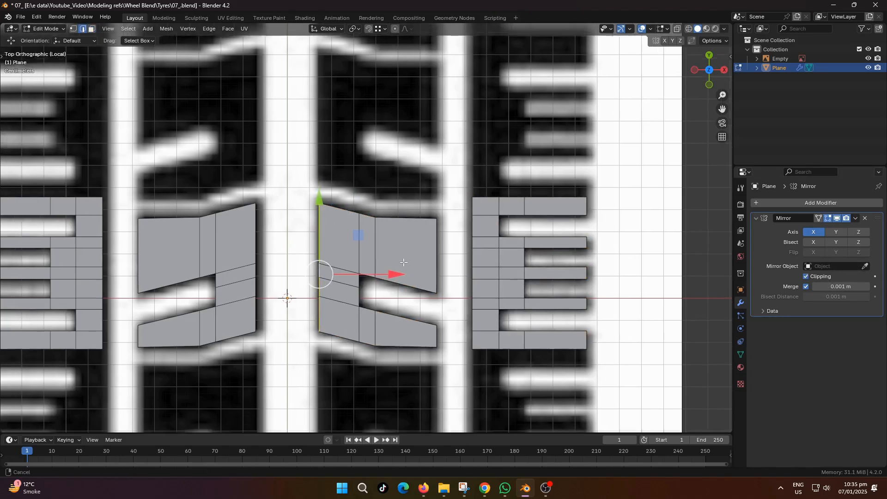
key(g)
key(x)
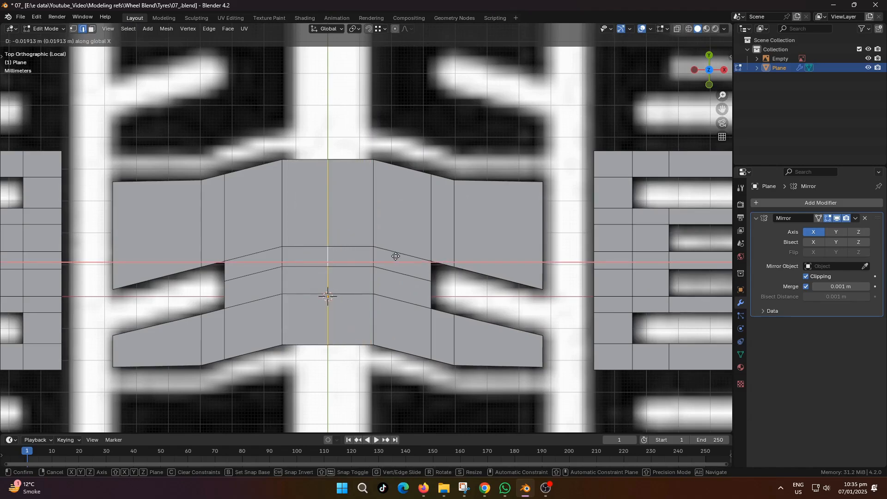
click(394, 253)
Extrude the shoulder block's whole inner edge about 0.0148 m along X towards the centre block.
scroll(374, 248, down, 4)
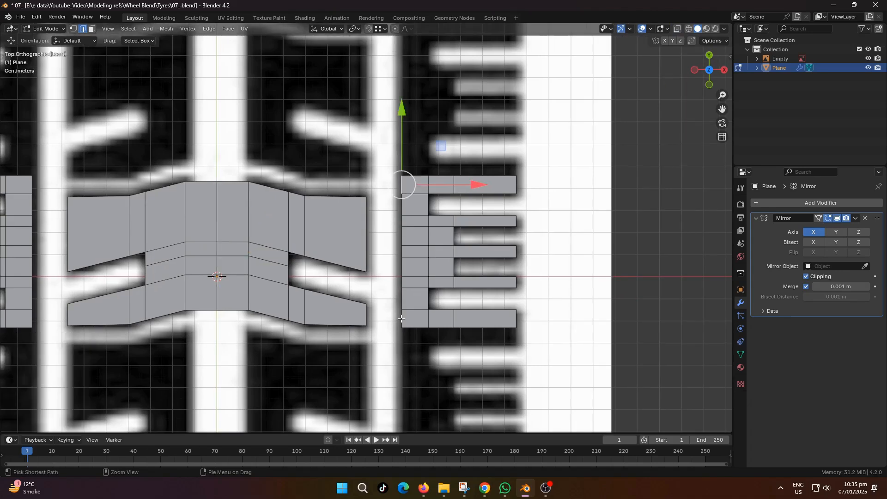
ctrl+click(401, 319)
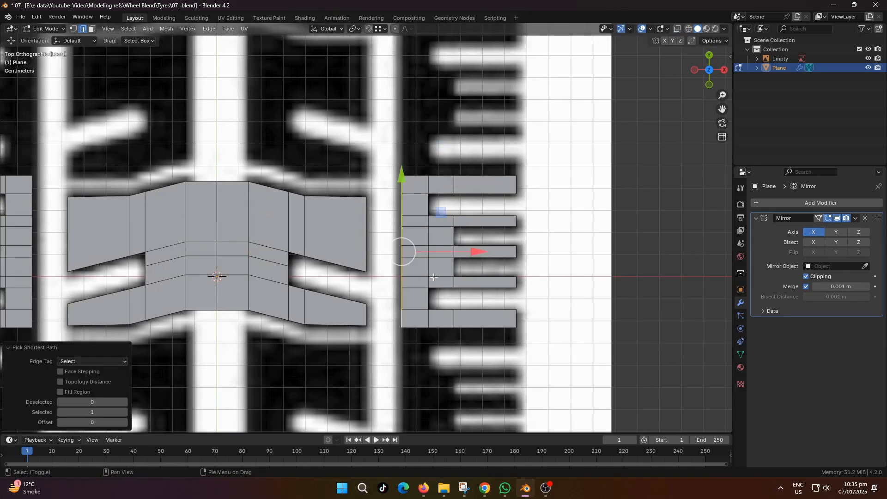
shift+middle_drag(433, 277, 451, 262)
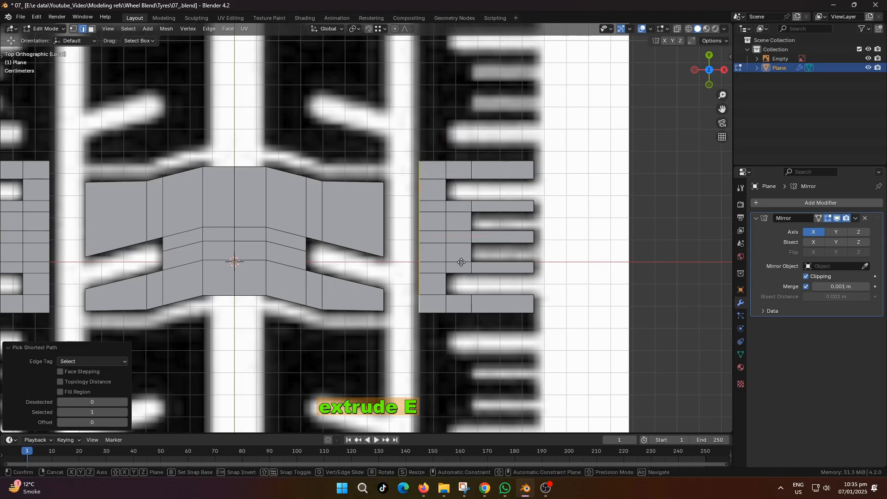
key(e)
key(x)
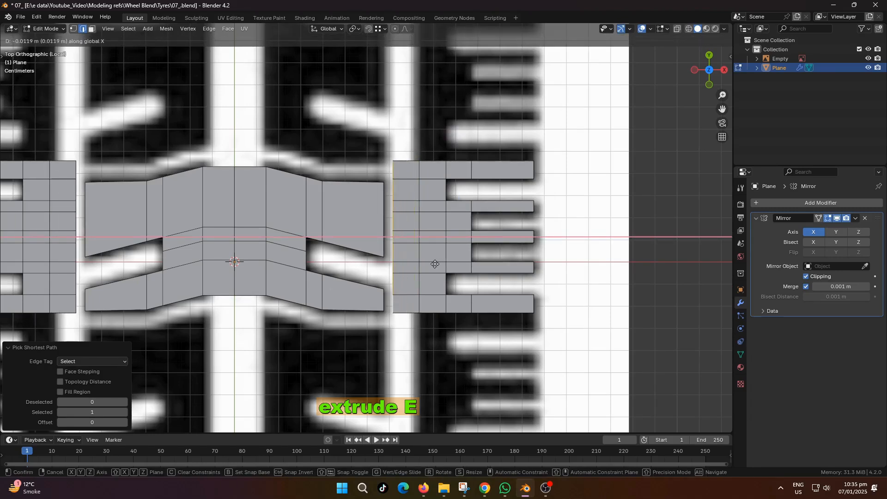
click(430, 264)
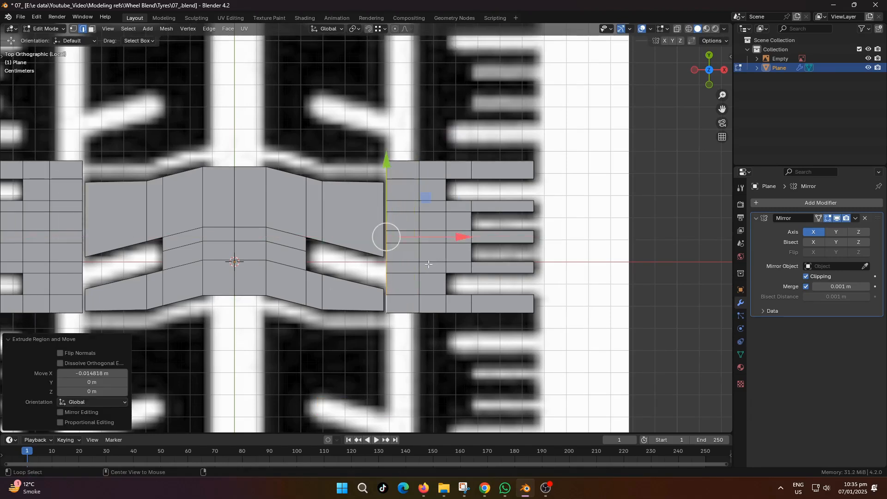
Fill the centre block's slanted groove with a face and connect its upper and lower vertices near the groove's inner end.
key(alt+z)
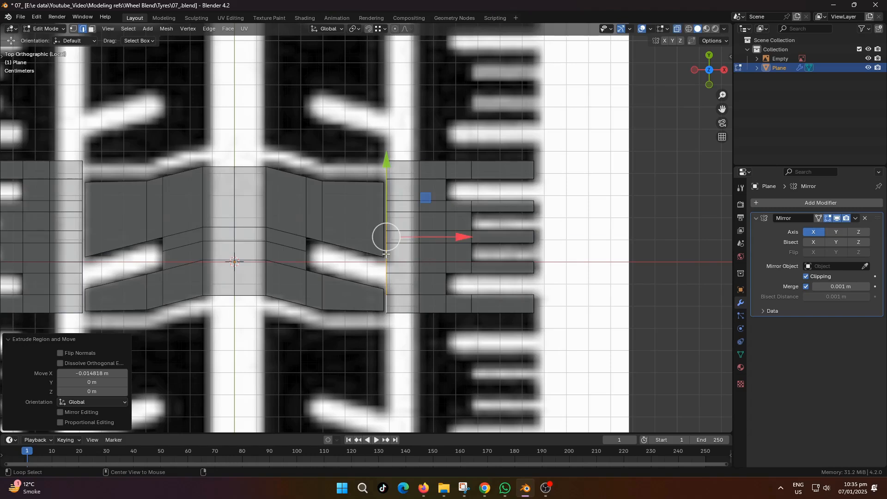
key(alt+z)
scroll(386, 254, up, 1)
click(320, 262)
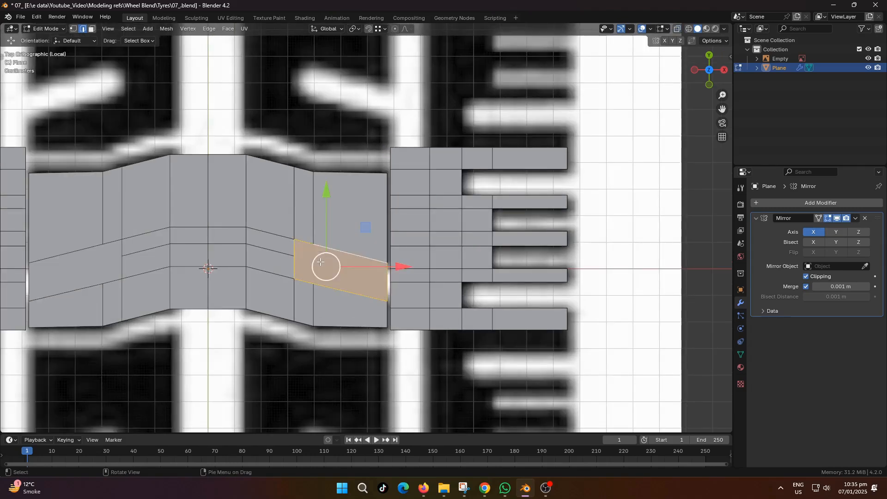
key(1)
click(313, 244)
shift+click(313, 283)
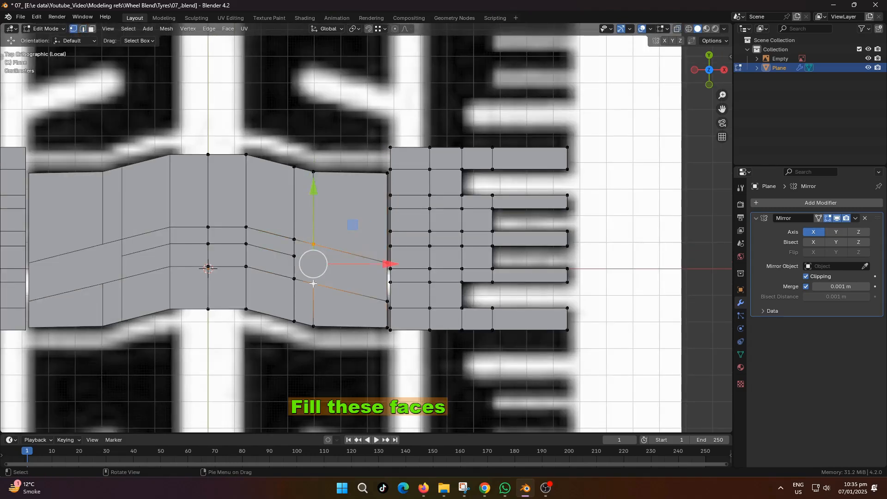
key(alt+z)
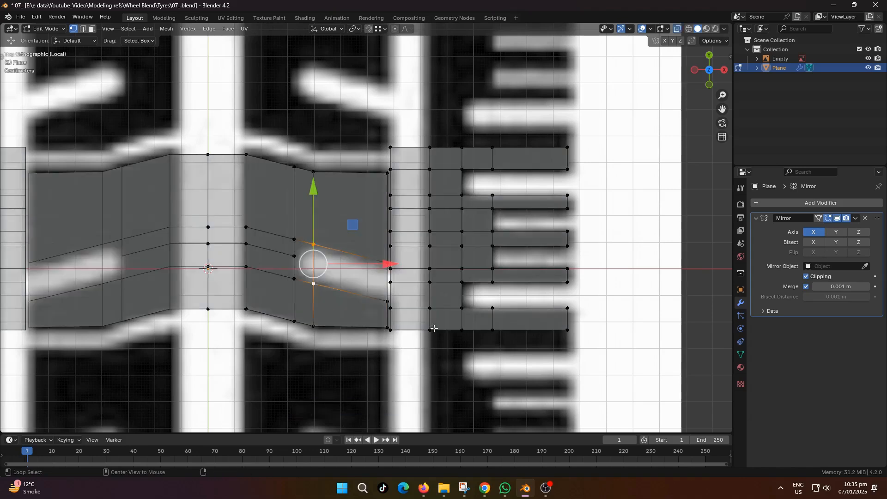
Fill the shoulder block's two long and two short grooves with faces.
drag(454, 278, 468, 321)
key(f)
key(f)
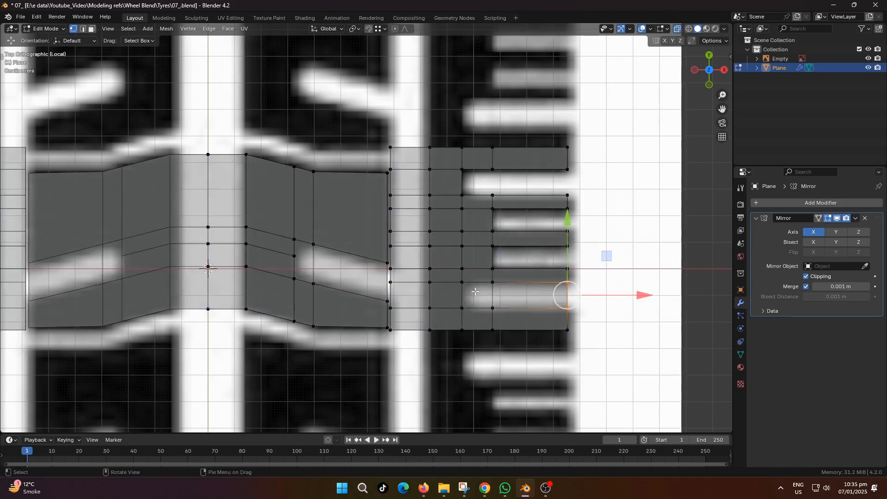
drag(455, 162, 501, 273)
key(f)
key(f)
key(f)
key(f)
key(f)
key(f)
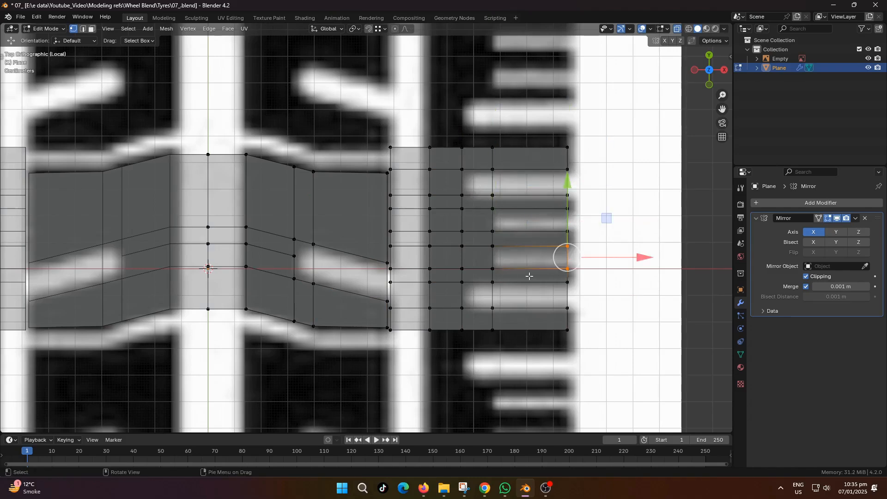
click(529, 280)
Turn on snapping with Vertex as the snap target.
scroll(432, 278, up, 2)
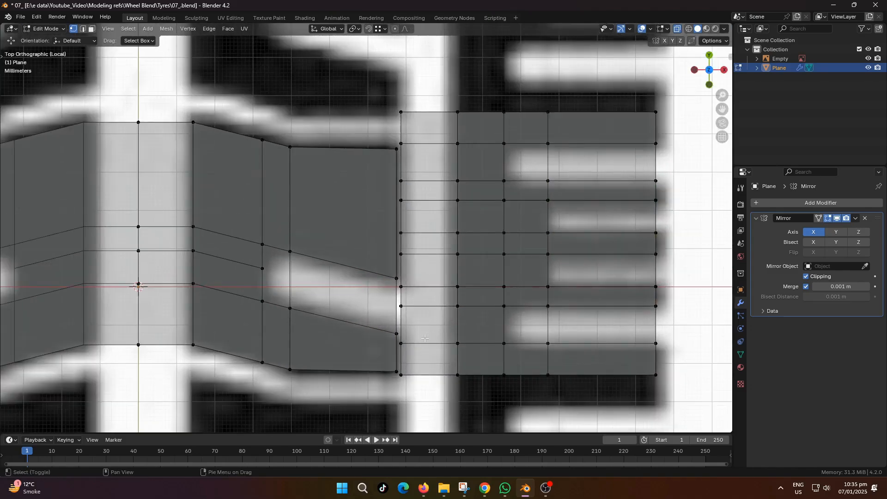
shift+middle_drag(425, 339, 388, 289)
scroll(422, 296, down, 2)
scroll(394, 323, up, 2)
key(KP_7)
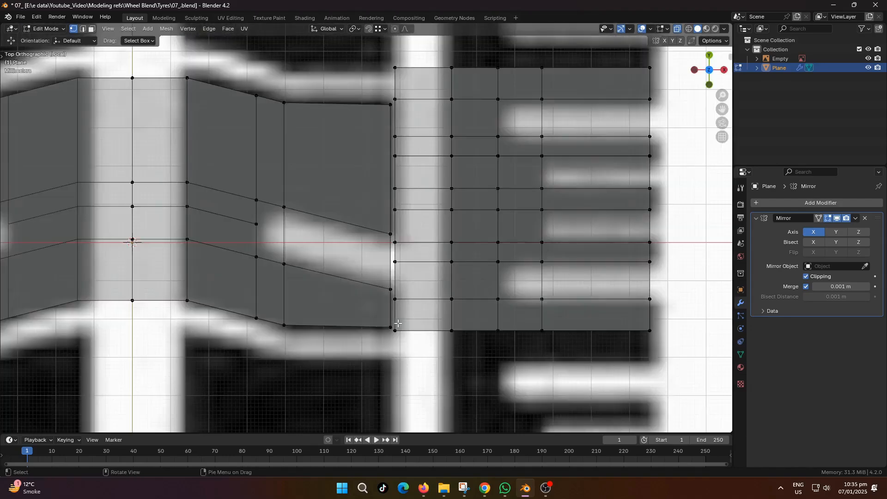
scroll(398, 323, up, 1)
shift+middle_drag(364, 308, 316, 279)
scroll(392, 171, up, 1)
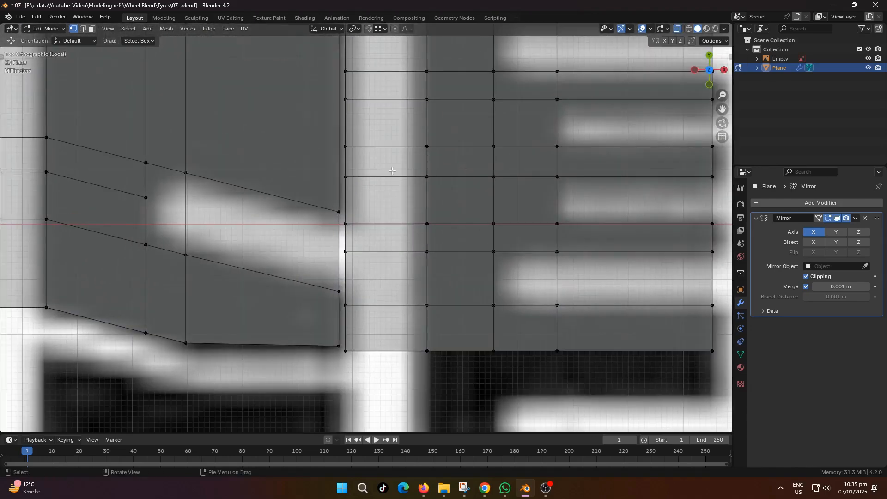
click(369, 28)
click(382, 29)
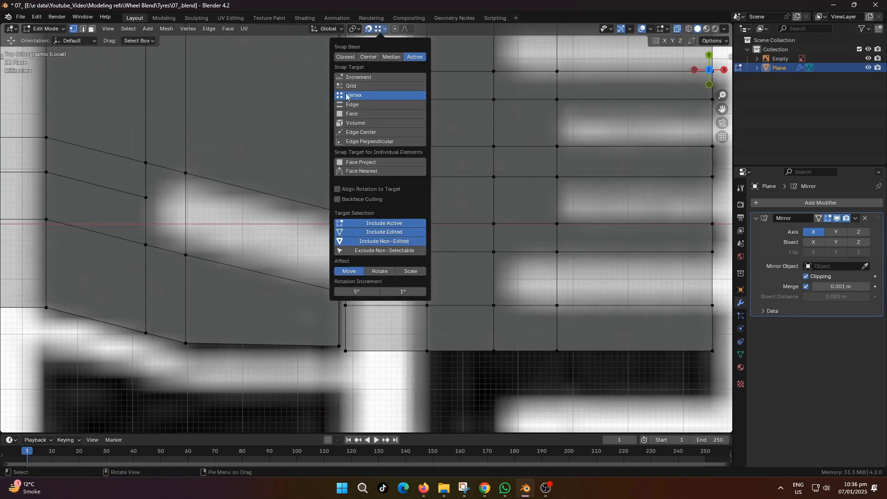
shift+middle_drag(163, 378, 179, 365)
Snap the two lowest vertices of the shoulder's inner edge onto the centre block's bottom corner and the groove's lower corner.
click(363, 338)
key(g)
click(356, 333)
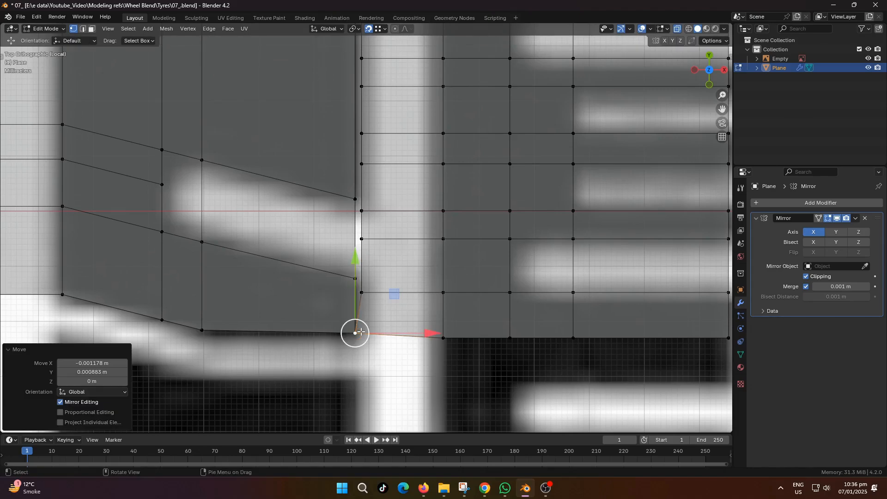
click(362, 294)
key(g)
click(356, 279)
Add one centred loop cut lengthwise through the filled slanted groove.
shift+middle_drag(363, 262, 358, 279)
scroll(359, 279, down, 2)
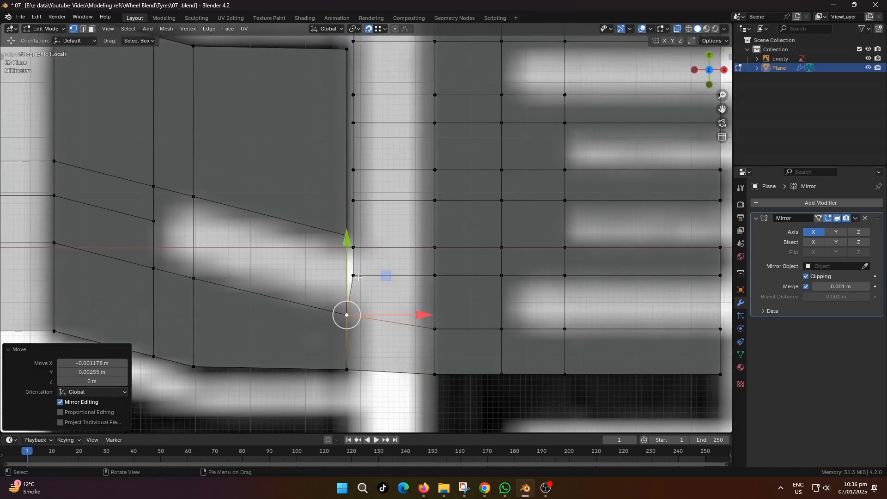
key(ctrl+r)
click(352, 259)
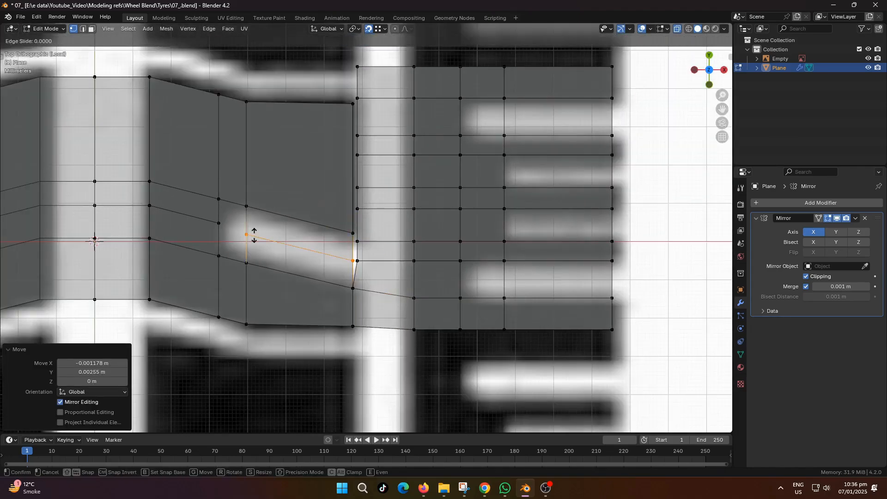
right_click(353, 259)
Snap the next two shoulder vertices onto the new cut's outer end and the slanted groove's upper corner.
scroll(363, 277, up, 2)
click(362, 278)
key(g)
click(352, 276)
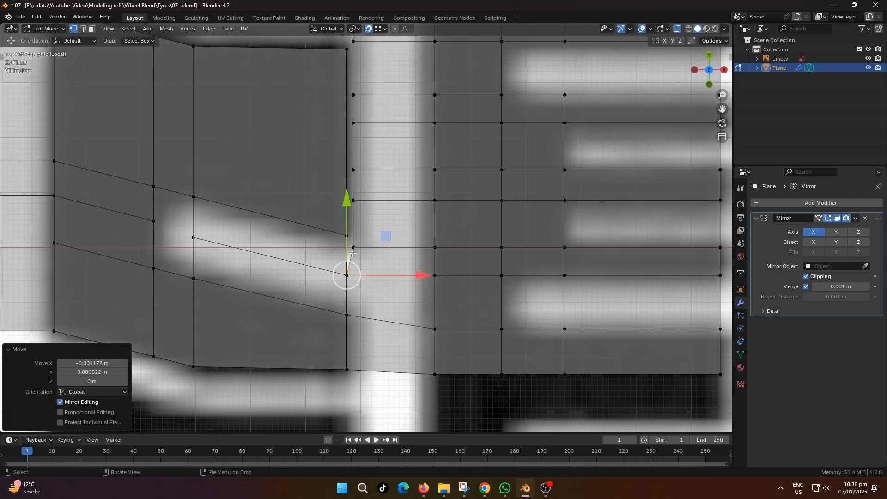
click(355, 246)
key(g)
click(350, 235)
Add four evenly spaced loop cuts across the centre block above the slanted groove.
scroll(359, 224, down, 3)
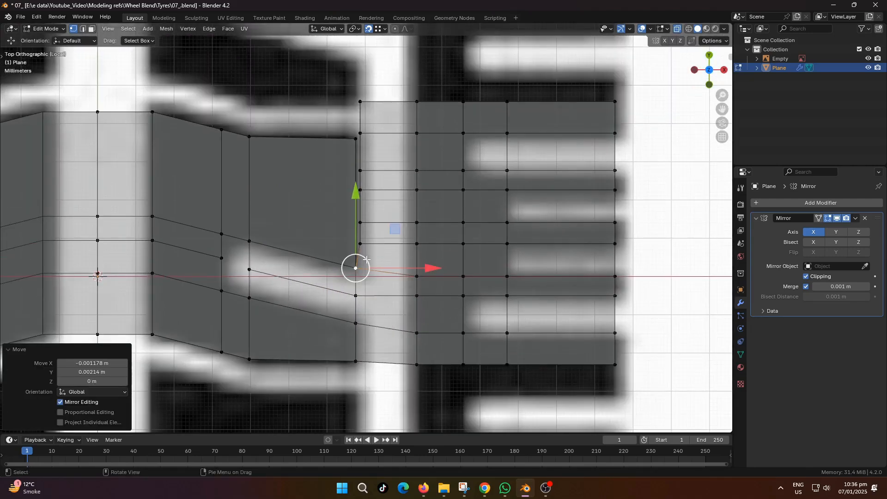
key(ctrl+r)
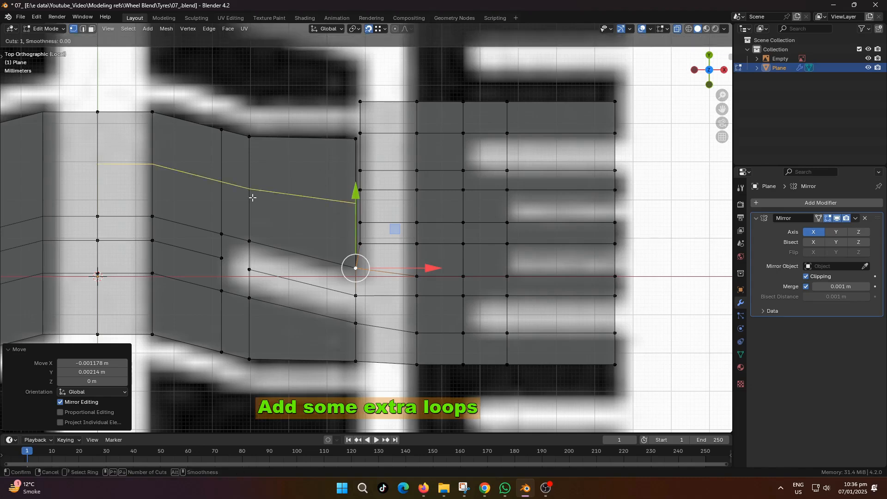
scroll(253, 198, up, 2)
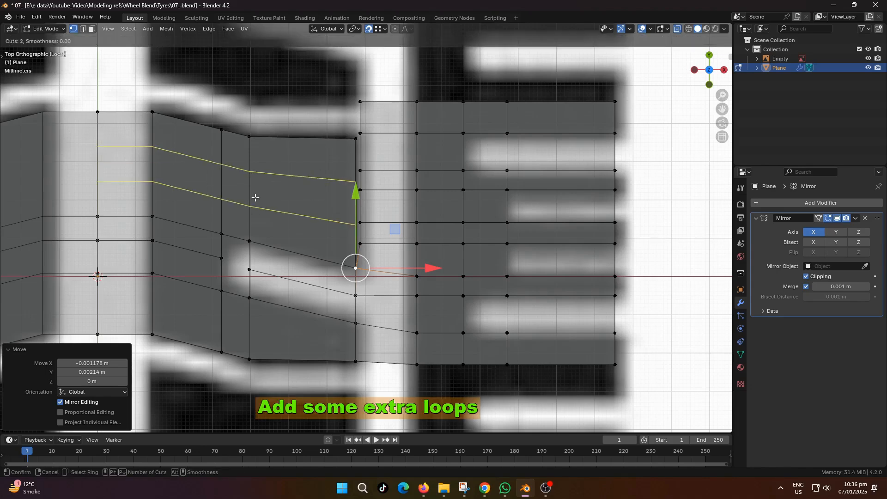
scroll(257, 198, up, 1)
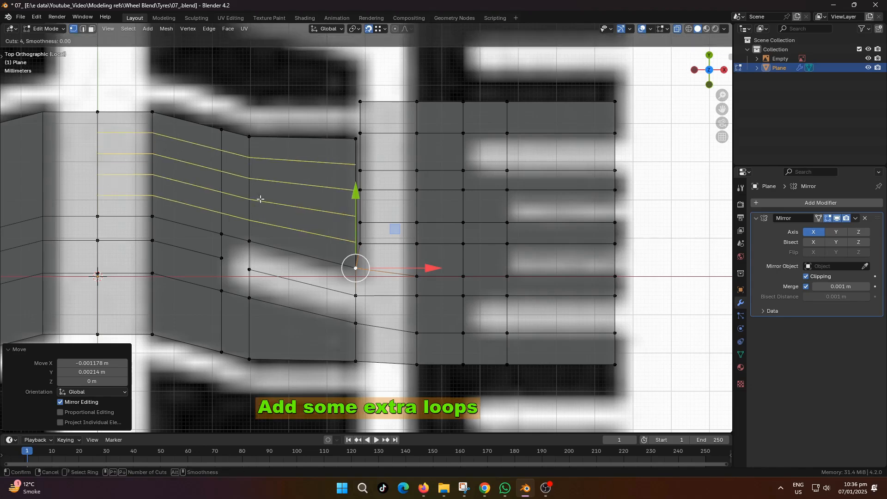
click(260, 199)
right_click(267, 203)
Snap the next four vertices up the shoulder's inner edge onto the outer ends of the four loop cuts.
scroll(380, 232, up, 1)
click(359, 246)
key(g)
click(358, 244)
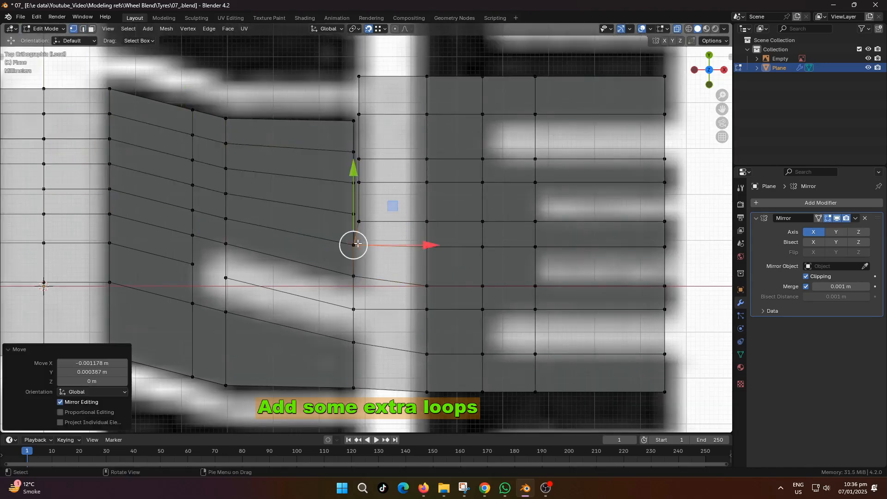
click(359, 223)
key(g)
click(355, 215)
click(359, 186)
key(g)
click(355, 185)
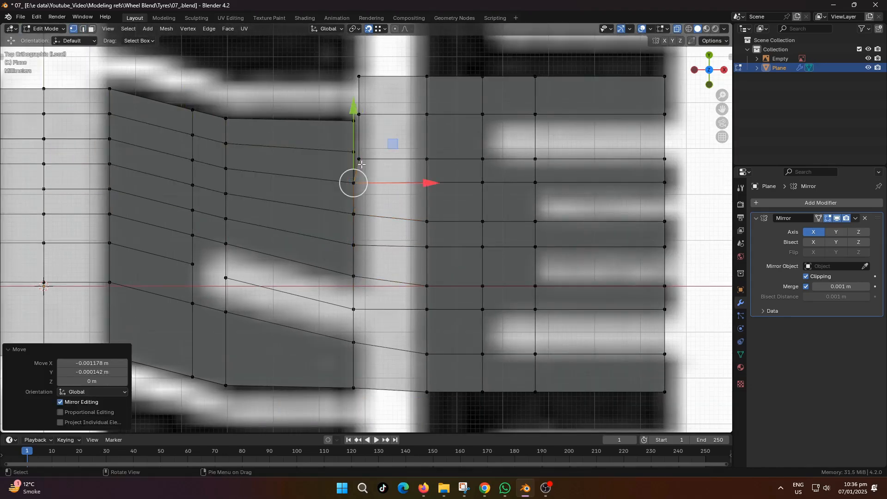
click(360, 161)
key(g)
click(355, 153)
Move the centre block's upper edge loop slightly up along Y to line up with the neighbouring shoulder vertex.
shift+middle_drag(355, 152, 360, 212)
scroll(297, 190, down, 1)
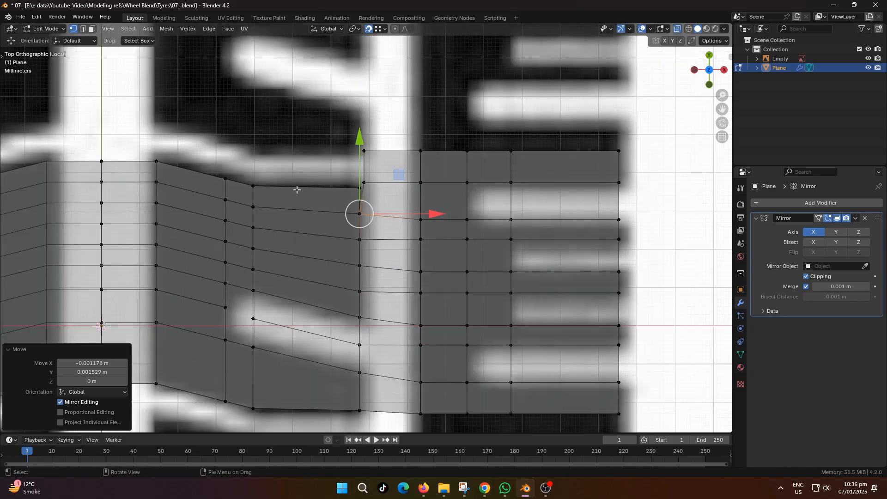
key(2)
alt+click(284, 190)
scroll(284, 189, down, 1)
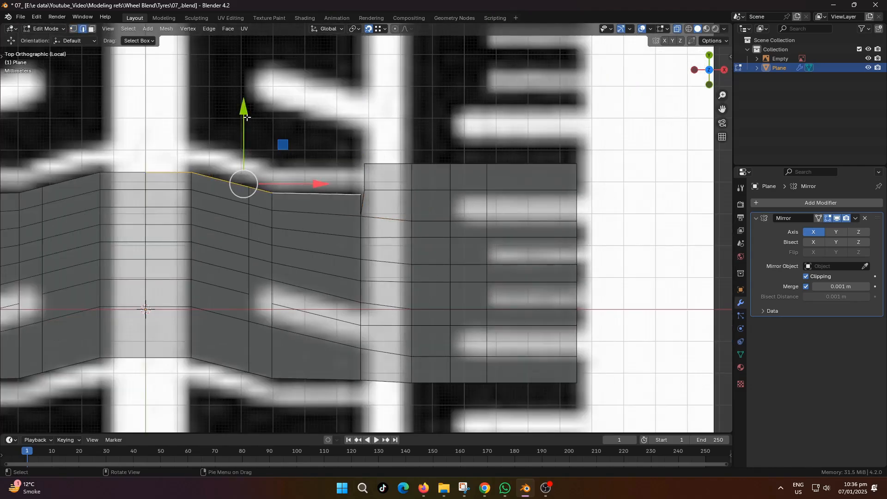
drag(246, 118, 242, 115)
Snap the neighbouring shoulder vertex onto the centre block's upper outer corner and return to Object Mode.
key(1)
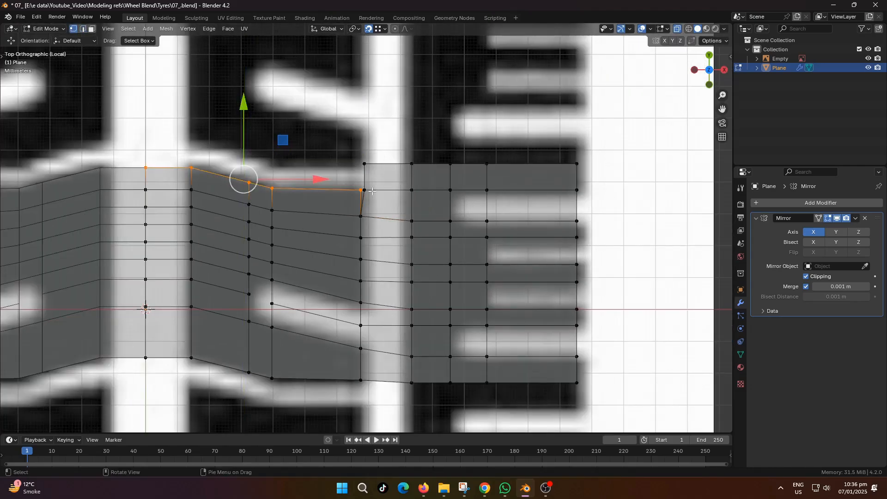
click(361, 189)
scroll(364, 191, down, 1)
scroll(368, 192, down, 1)
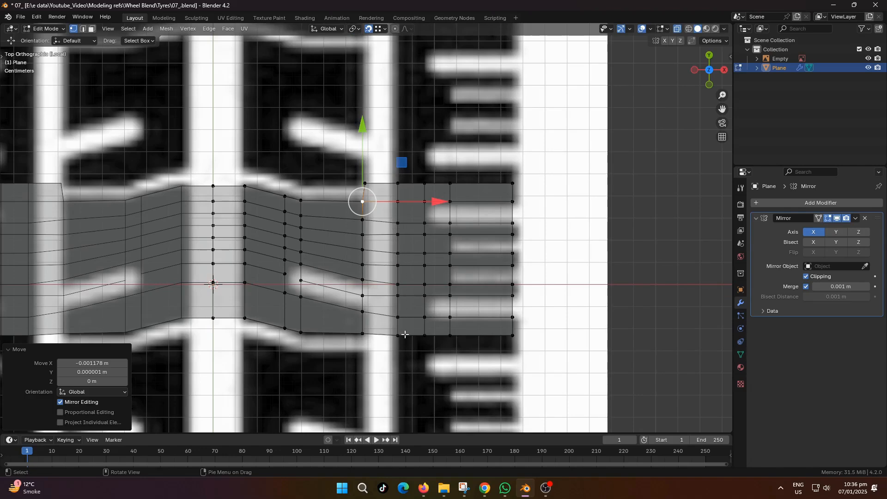
shift+middle_drag(417, 365, 397, 351)
key(Tab)
scroll(395, 260, down, 2)
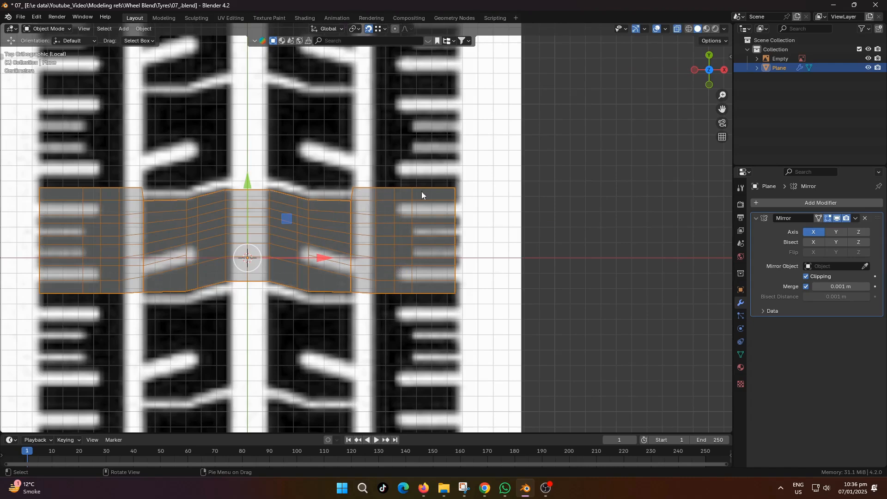
Select the plane's whole mesh in Edit Mode and merge its overlapping vertices by distance.
scroll(350, 241, up, 2)
key(Tab)
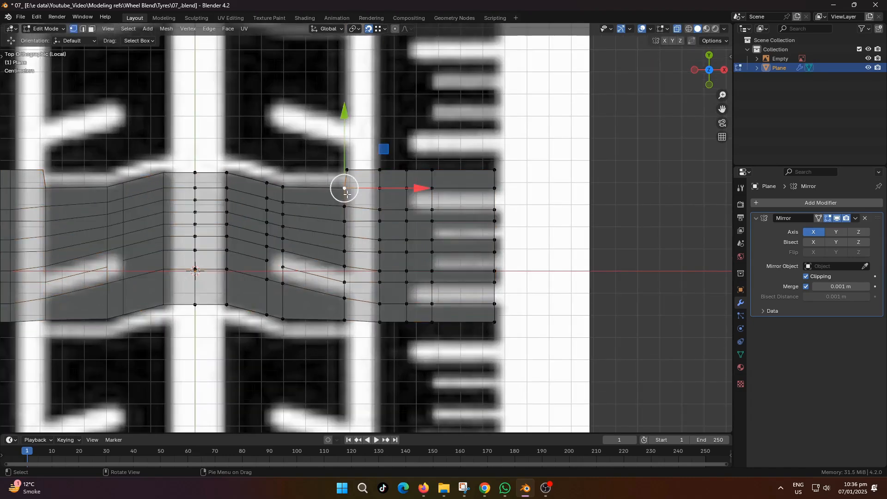
shift+middle_drag(325, 255, 373, 290)
key(a)
click(381, 232)
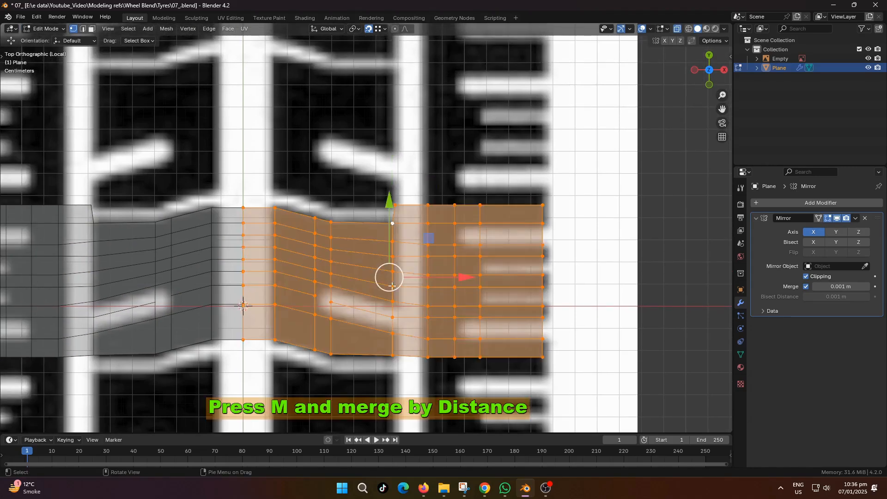
key(m)
click(352, 301)
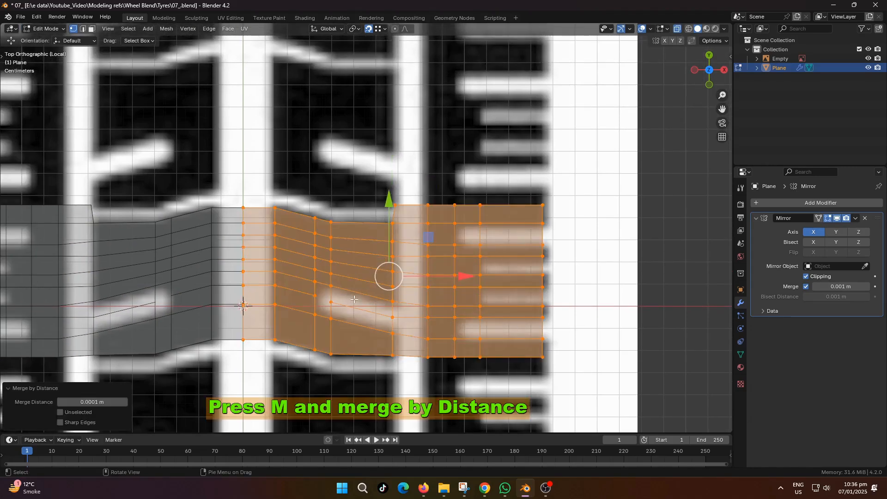
Fill successive faces across the horizontal groove above the centre block, from the shoulder corner inward to the centre rib's edge.
scroll(370, 212, up, 3)
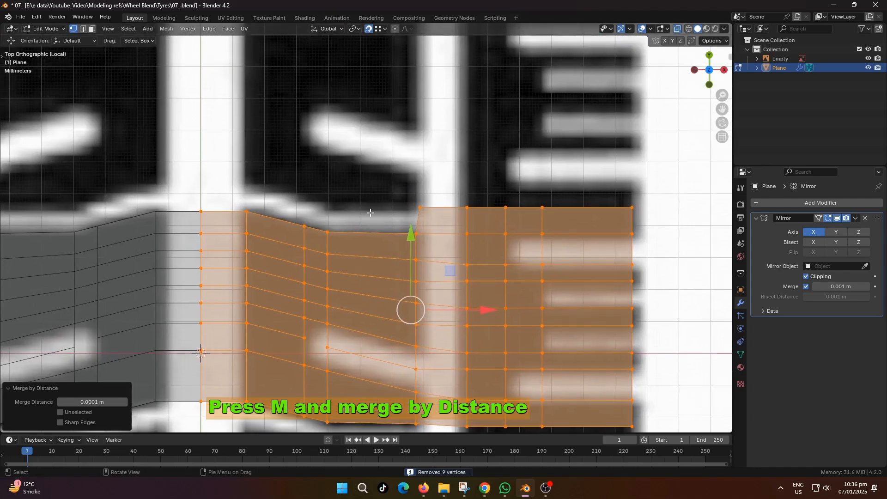
click(370, 213)
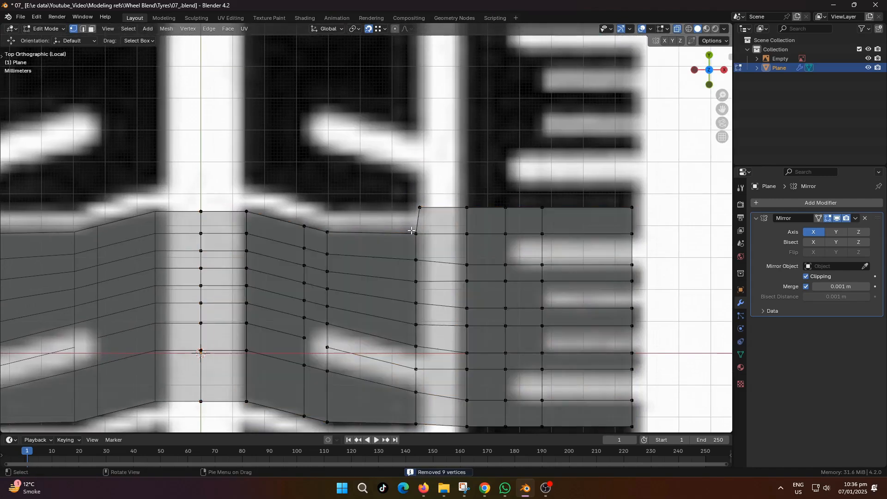
click(412, 231)
key(f)
click(370, 234)
key(f)
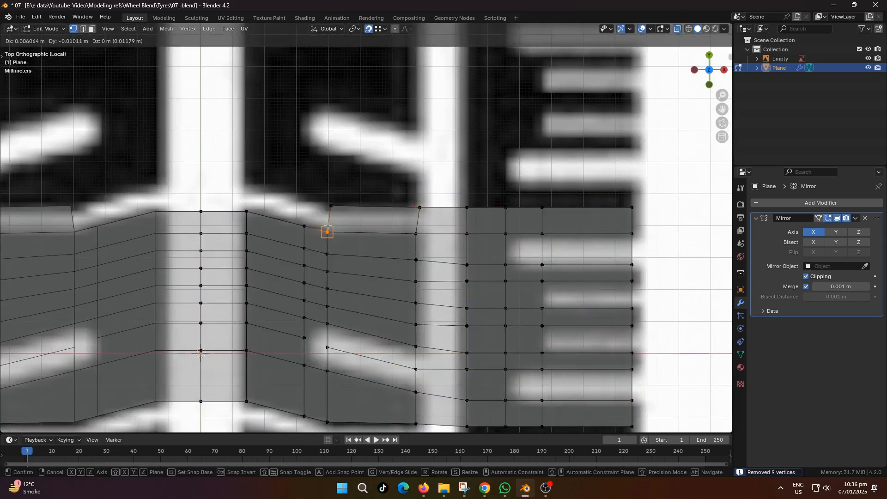
click(321, 226)
click(303, 222)
key(f)
click(303, 222)
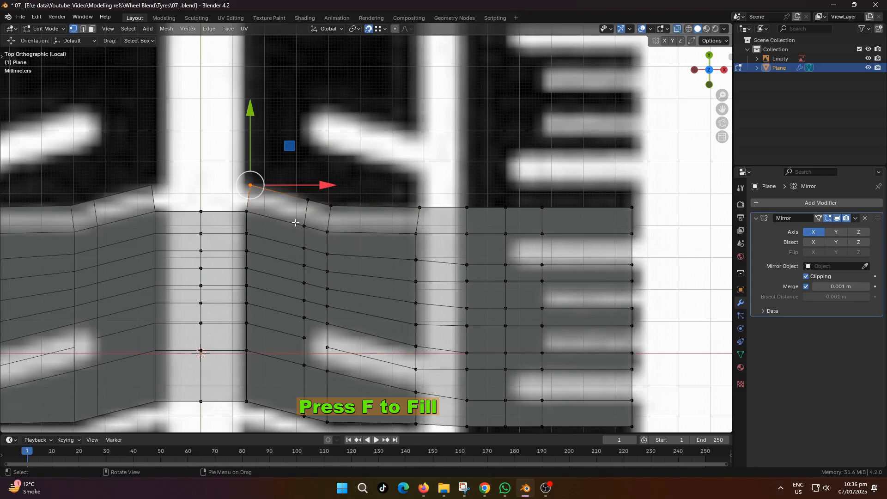
Fill the face above the centre rib and move its inner vertex along X onto the mirror line.
shift+middle_drag(329, 248, 361, 257)
scroll(291, 217, up, 2)
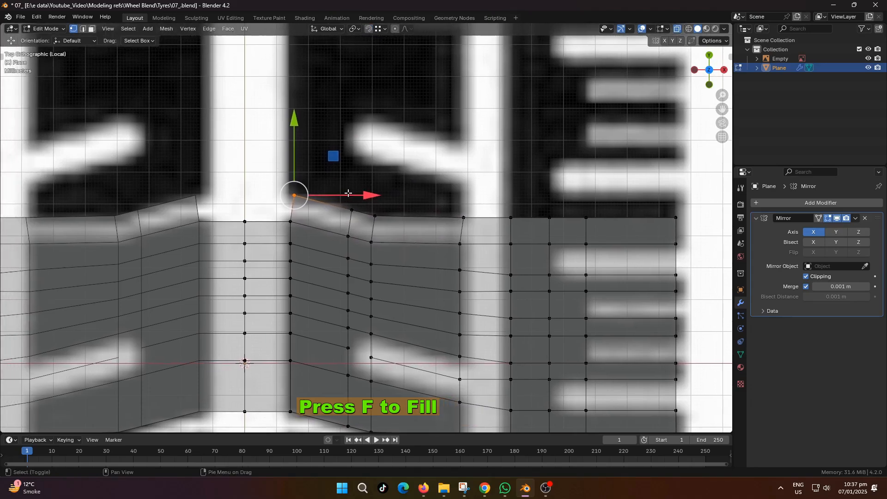
click(276, 218)
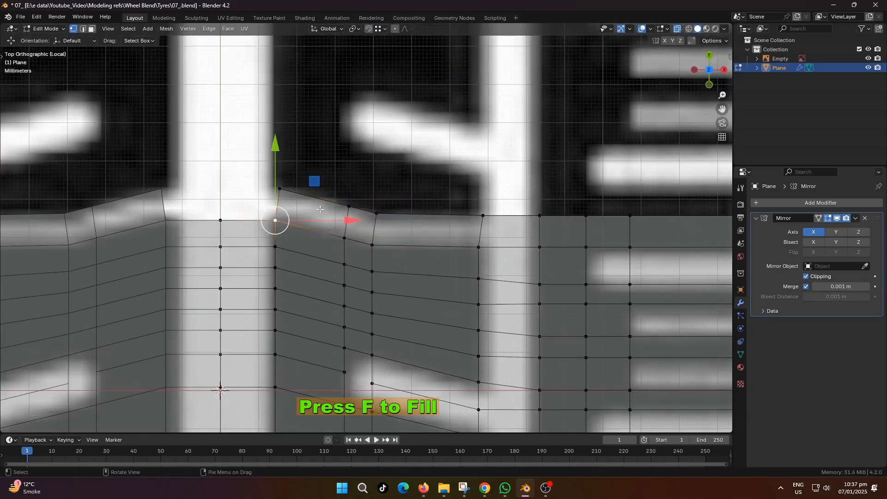
key(f)
click(291, 190)
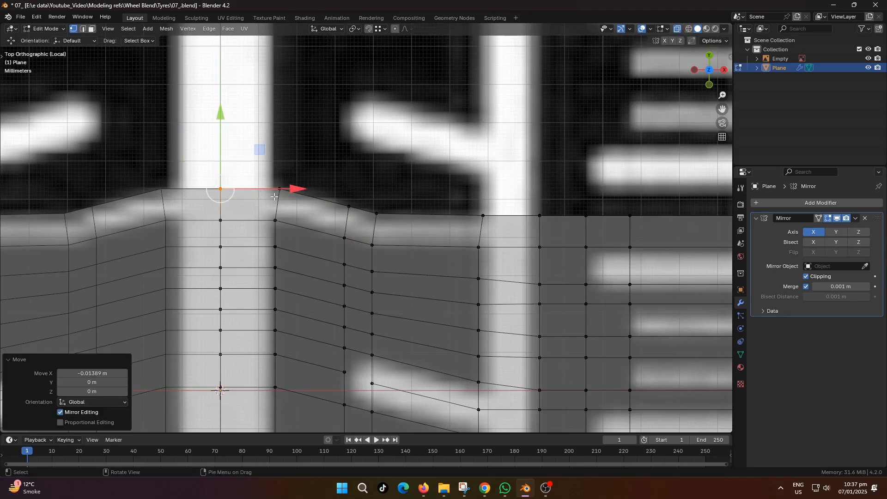
Move the new upper vertex at the centre rib's edge about -0.0012 m along X, in line with the vertices below.
click(278, 189)
key(g)
key(x)
drag(342, 195, 342, 195)
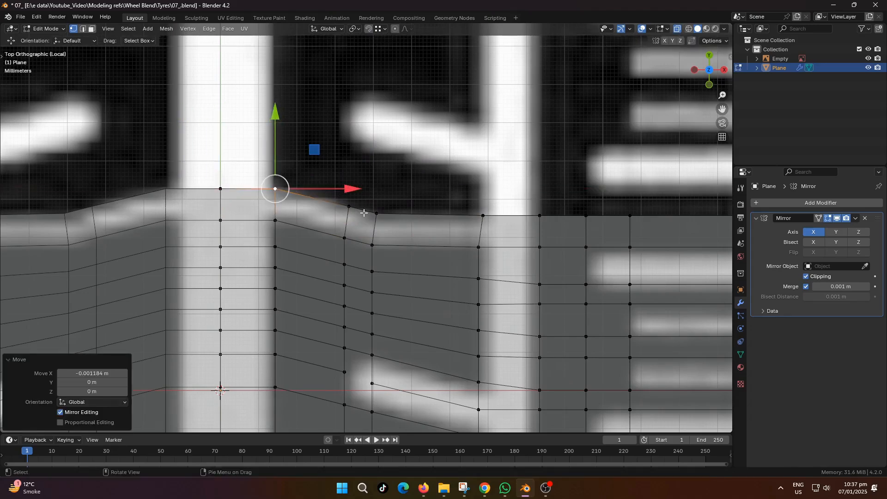
Move the new row's vertex above the centre block's outer corner about -0.0014 m along X to straighten that column.
click(376, 213)
scroll(402, 250, down, 4)
shift+middle_drag(415, 264, 387, 257)
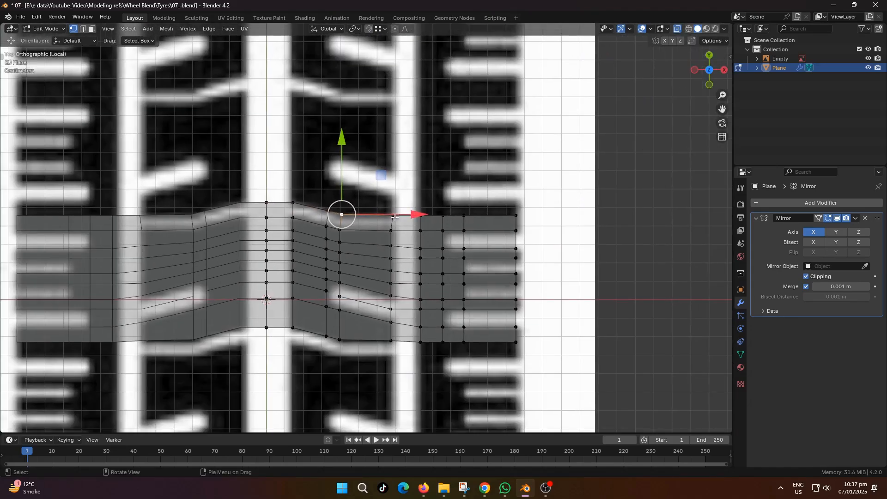
drag(394, 217, 401, 217)
scroll(416, 221, up, 3)
drag(497, 203, 488, 205)
scroll(402, 206, down, 3)
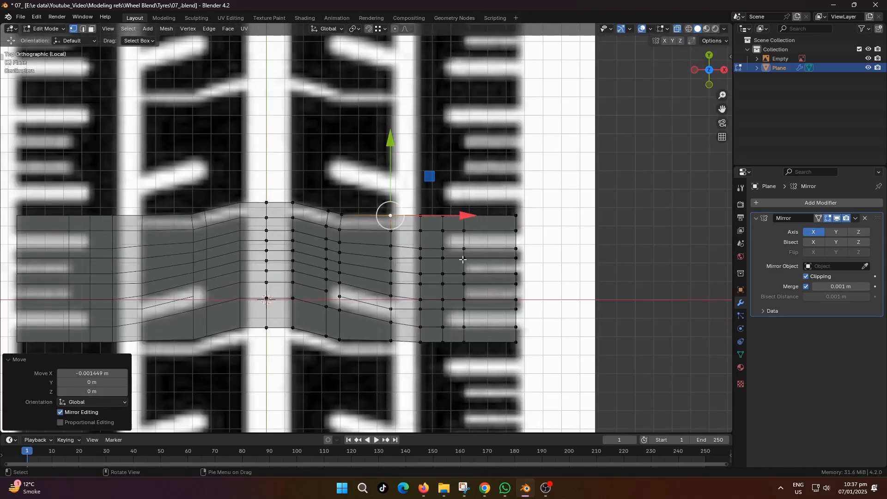
Align the new row's vertex at the centre block's bend with the bottom vertex of its column, scaling X to 0 about the active element.
scroll(393, 252, down, 1)
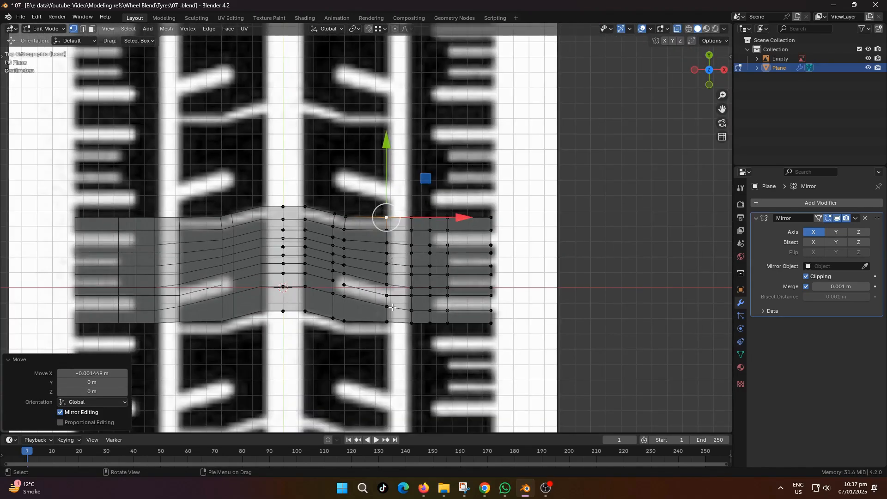
scroll(392, 308, up, 1)
key(3)
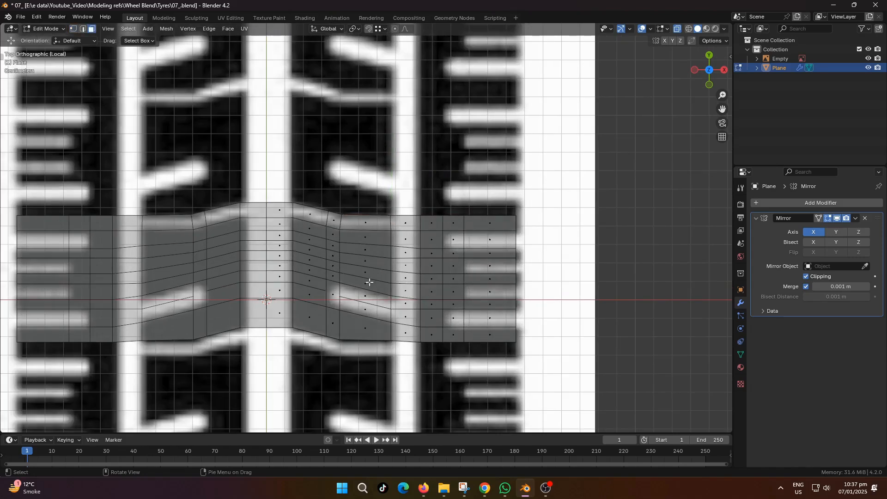
scroll(336, 352, up, 2)
shift+click(340, 341)
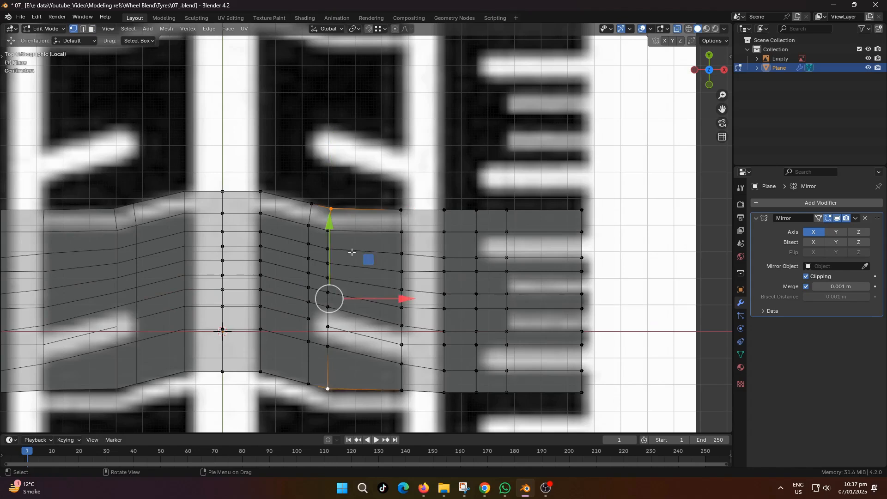
click(353, 31)
click(374, 92)
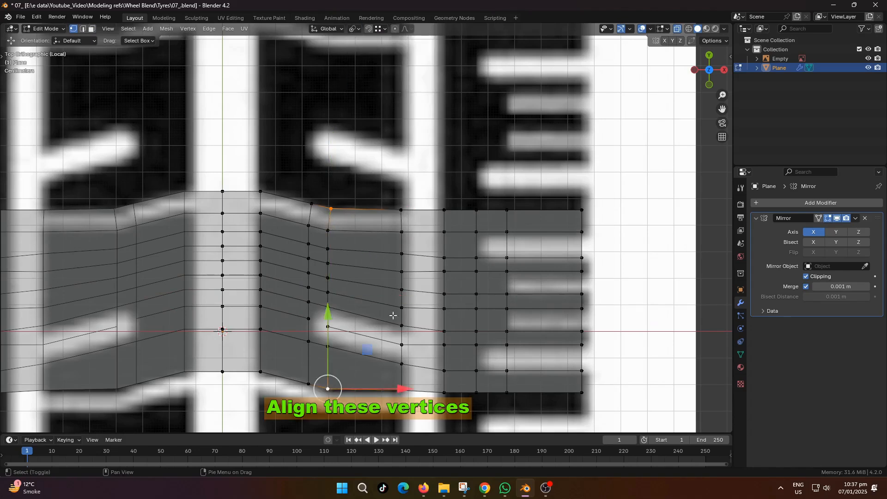
key(s)
key(x)
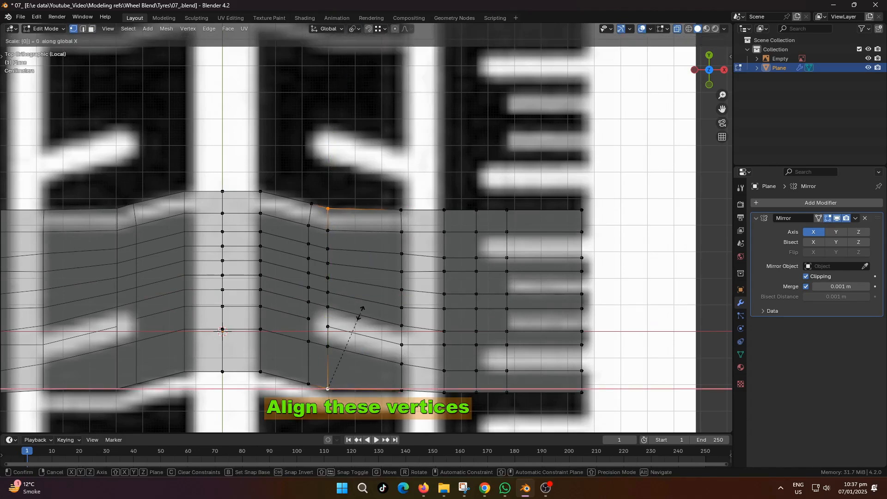
key(Return)
Align the upper vertex just inside the bend with its column's bottom vertex by scaling the pair to 0 along X.
click(312, 203)
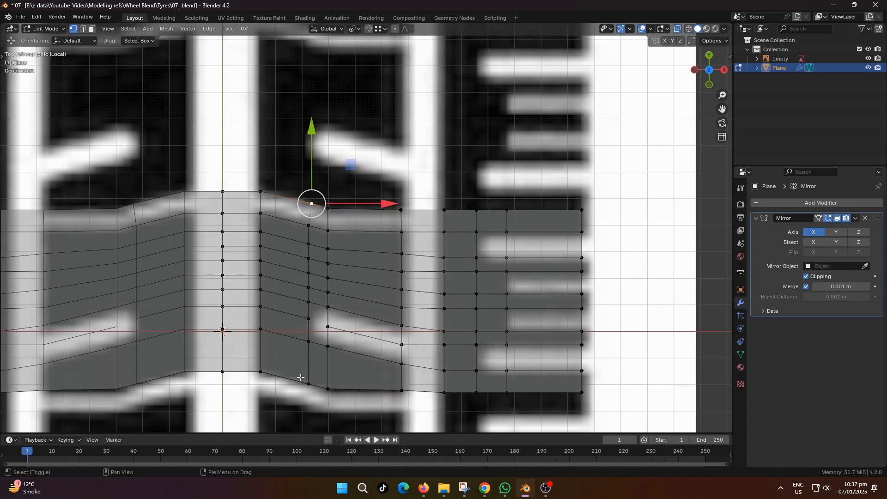
shift+click(308, 384)
key(s)
key(x)
key(0)
key(Return)
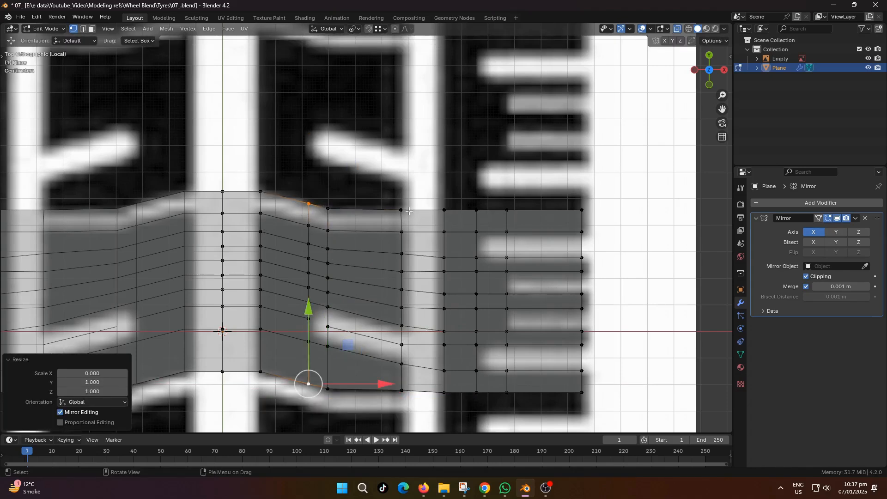
Align the upper and lower vertices of the centre block's outer edge by scaling them to 0 along X.
click(408, 211)
shift+click(402, 389)
key(s)
key(x)
key(0)
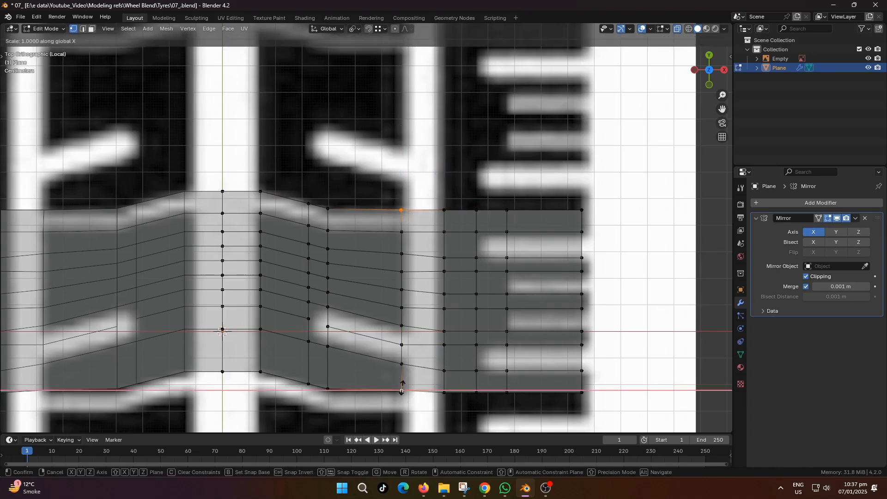
key(Return)
Select the shoulder's upper three lug face rows and the adjoining spine faces, leaving the grooves between them unselected.
scroll(453, 305, down, 2)
key(3)
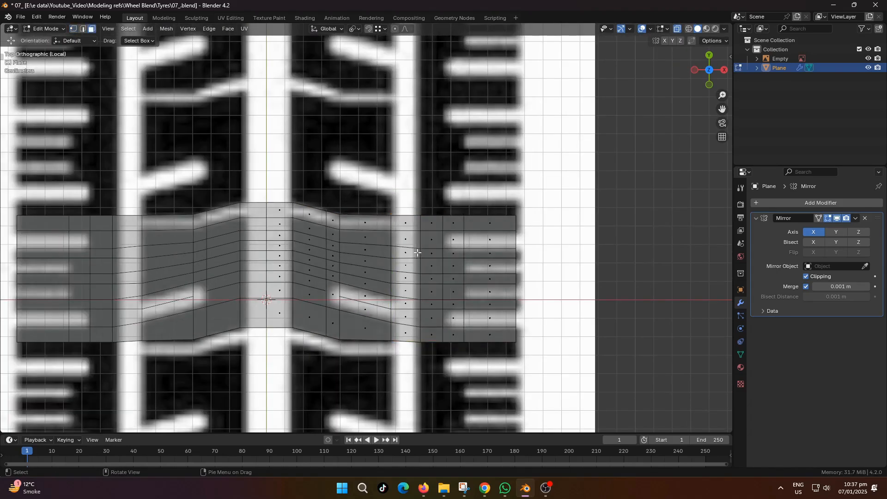
shift+click(490, 223)
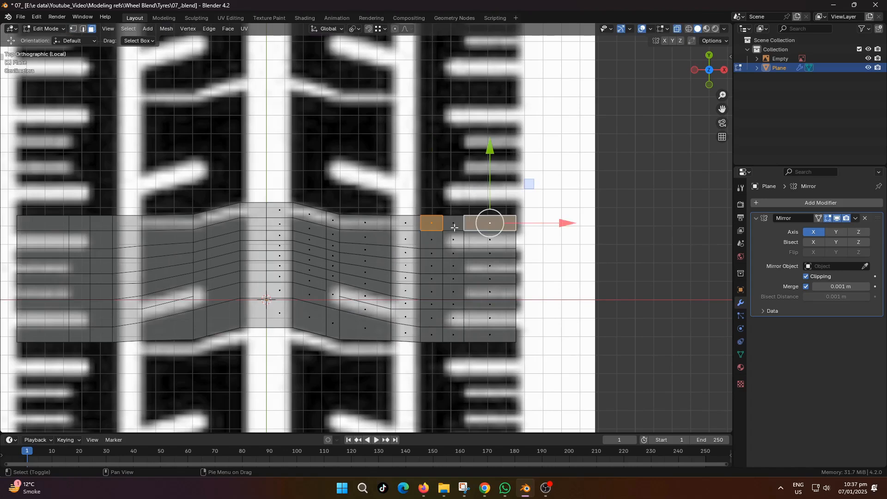
shift+click(453, 223)
shift+click(432, 239)
shift+click(434, 253)
shift+click(453, 253)
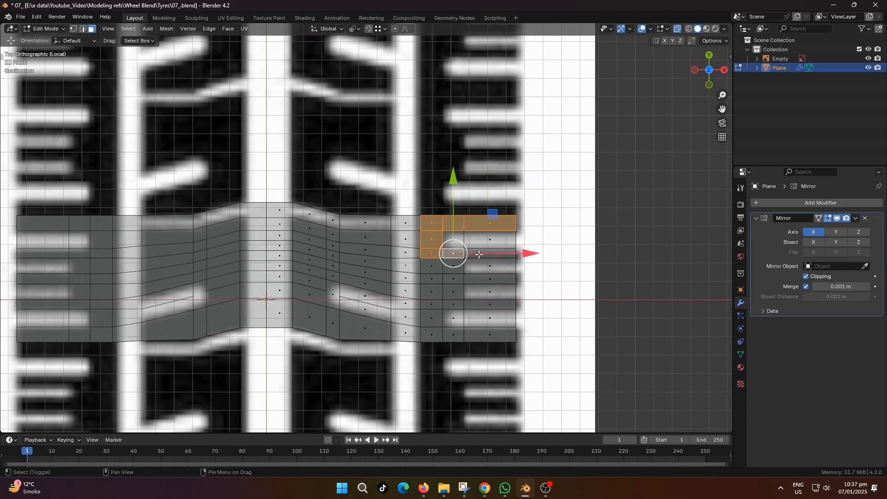
shift+click(490, 253)
shift+click(490, 278)
shift+click(454, 279)
shift+click(432, 268)
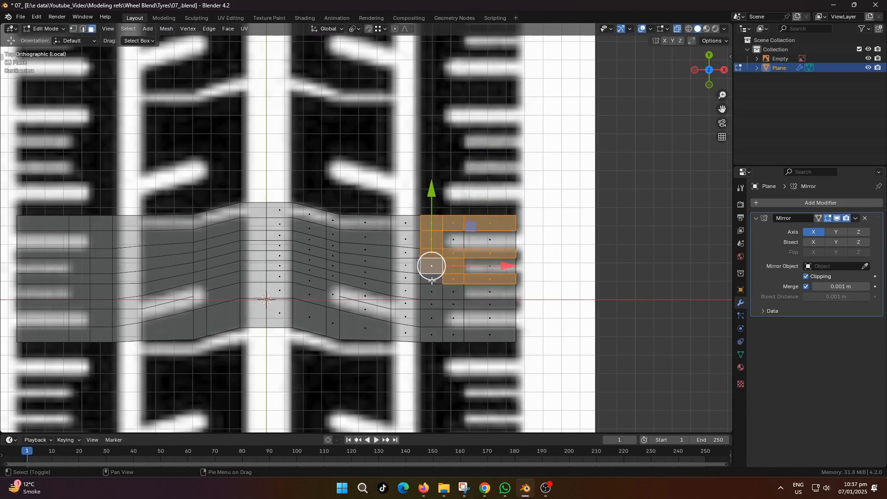
Add the rest of the shoulder's spine and its two lower lug face rows to the selection, leaving out the grooves.
shift+click(453, 292)
shift+click(432, 304)
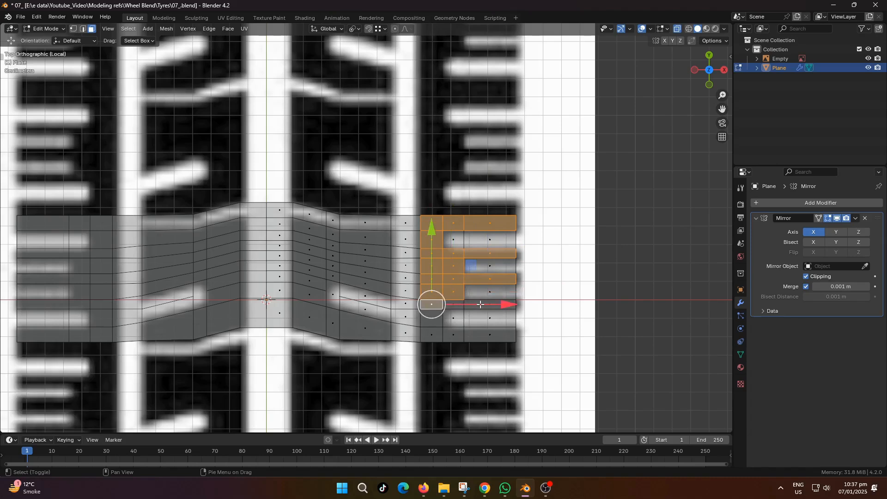
shift+click(490, 304)
shift+click(453, 304)
shift+click(432, 319)
shift+click(431, 335)
shift+click(453, 335)
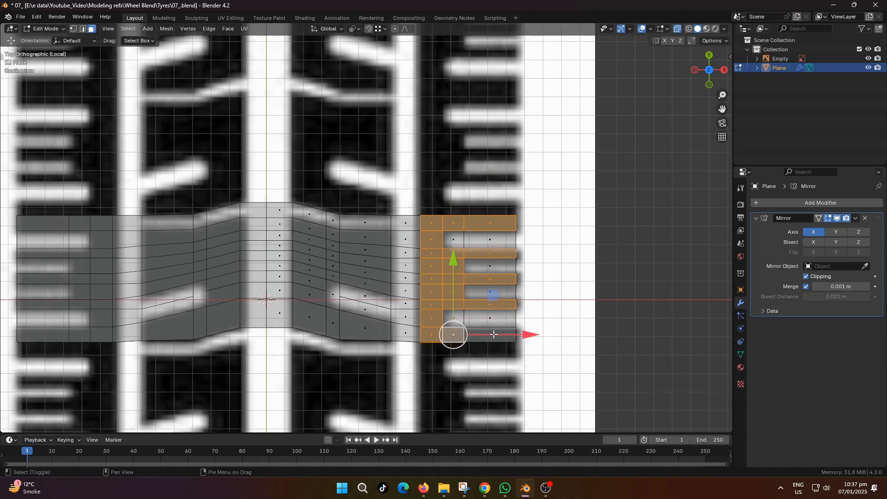
shift+click(490, 335)
Add the centre block's faces around the slanted groove to the selection, excluding the groove and the newly filled top row.
shift+click(365, 325)
ctrl+click(310, 311)
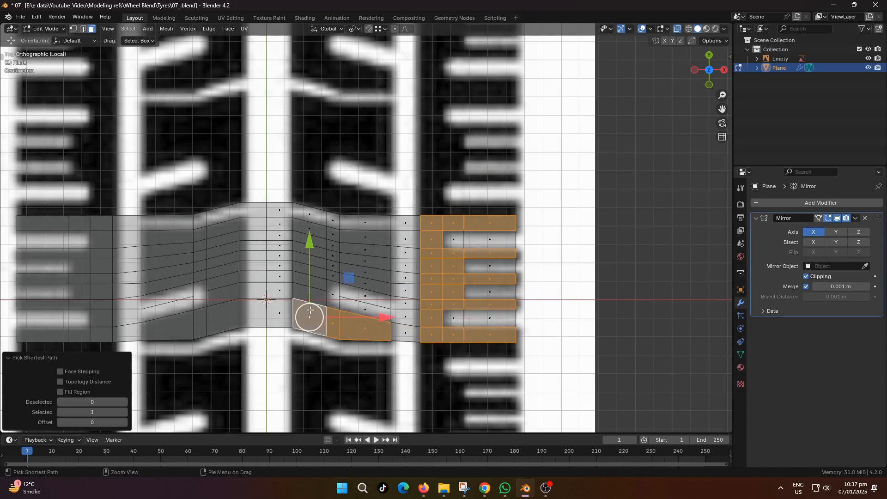
ctrl+click(314, 232)
shift+click(332, 235)
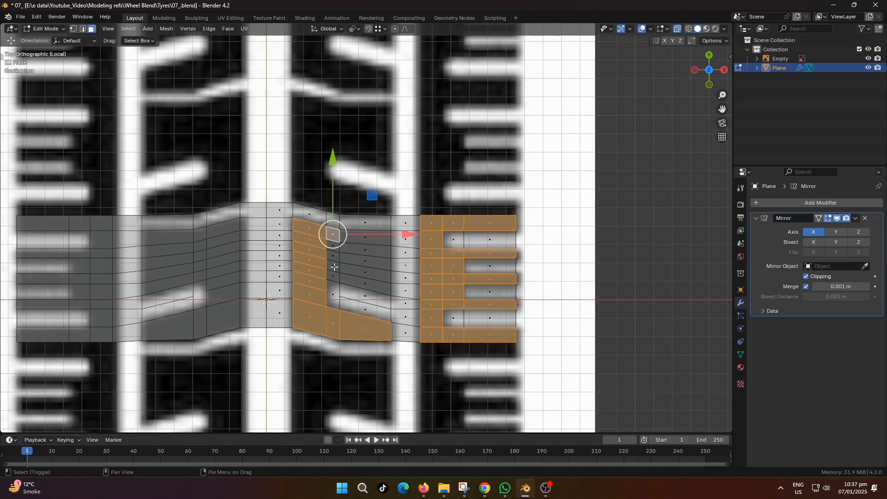
ctrl+click(335, 276)
shift+click(365, 283)
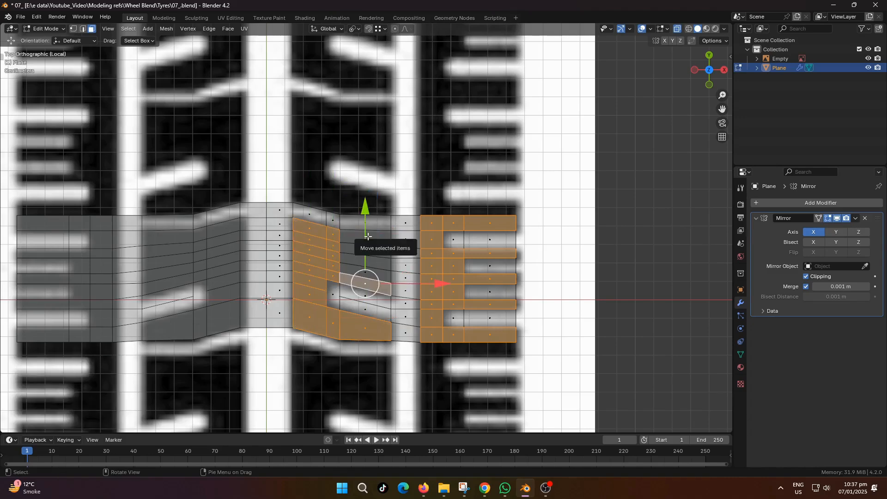
ctrl+click(367, 236)
Extrude the selected tread faces upward about 0.010 m and raise them about another 0.006 m along Z.
scroll(433, 342, down, 2)
middle_drag(466, 349, 407, 294)
scroll(407, 292, up, 3)
key(e)
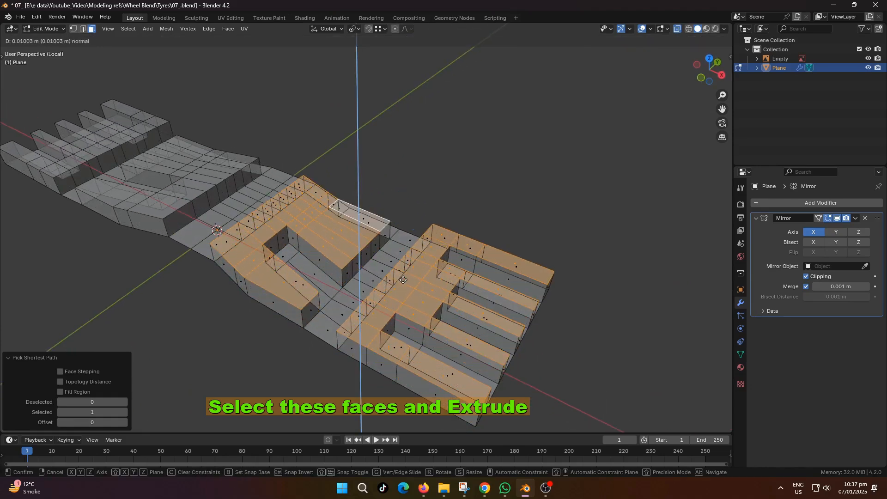
click(401, 289)
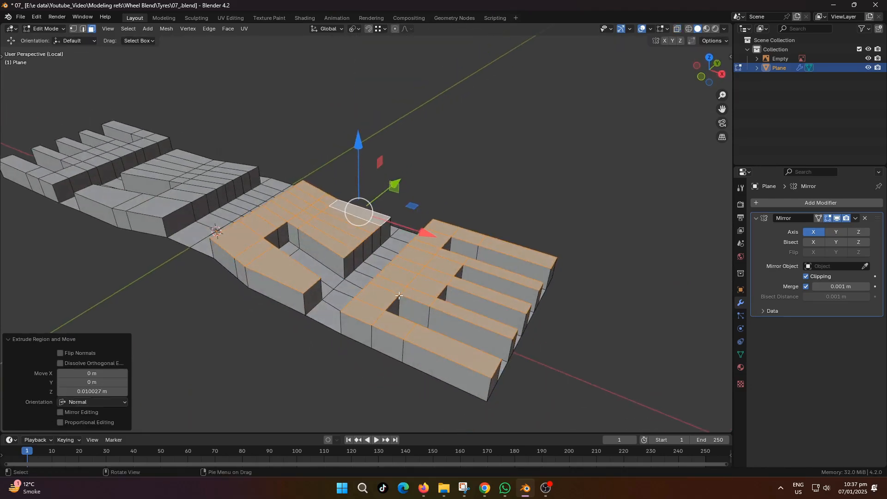
key(g)
key(z)
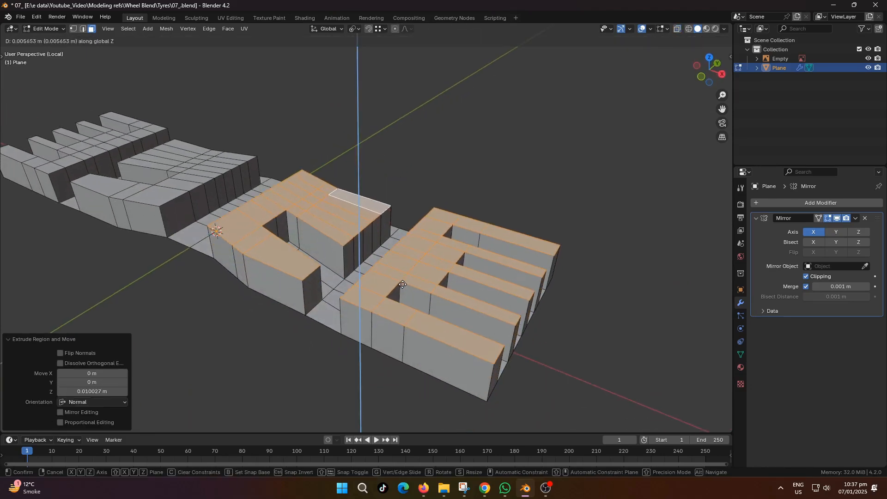
click(405, 285)
Select the upper border edges of the shoulder block, including its inner side and the edges around all four lug grooves.
key(2)
scroll(403, 281, up, 2)
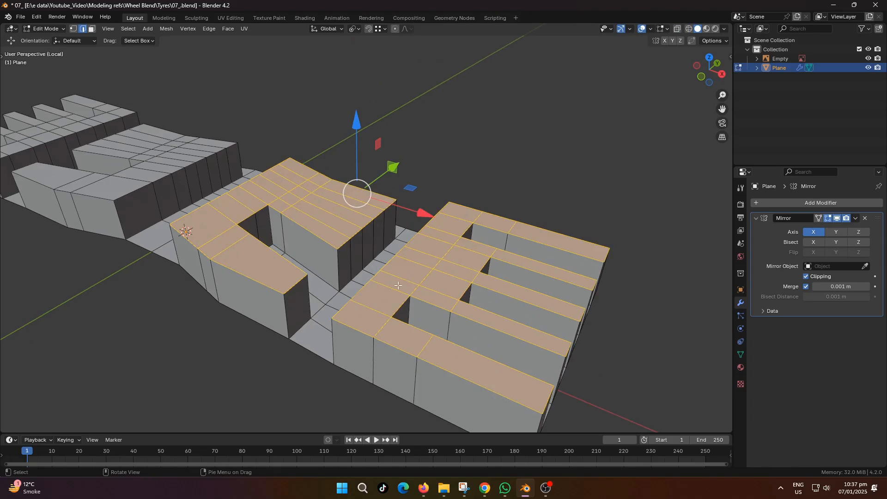
alt+click(369, 288)
alt+shift+click(392, 345)
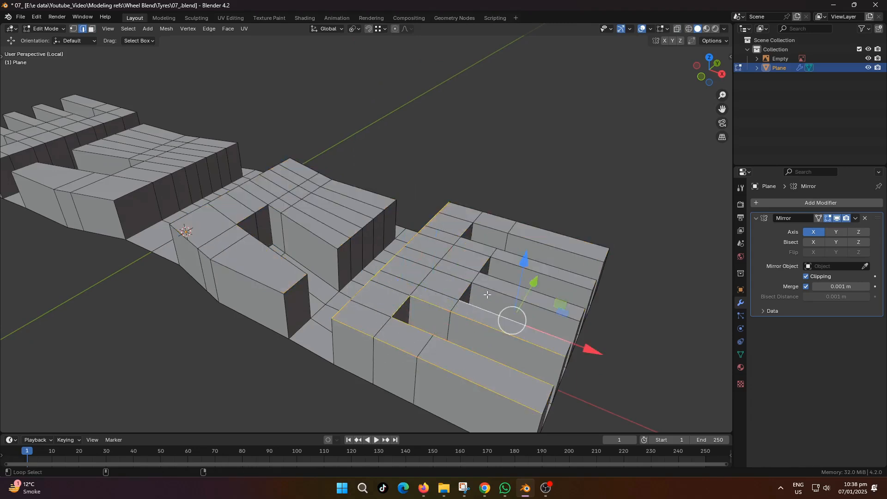
alt+shift+click(466, 291)
alt+shift+click(492, 276)
alt+shift+click(502, 261)
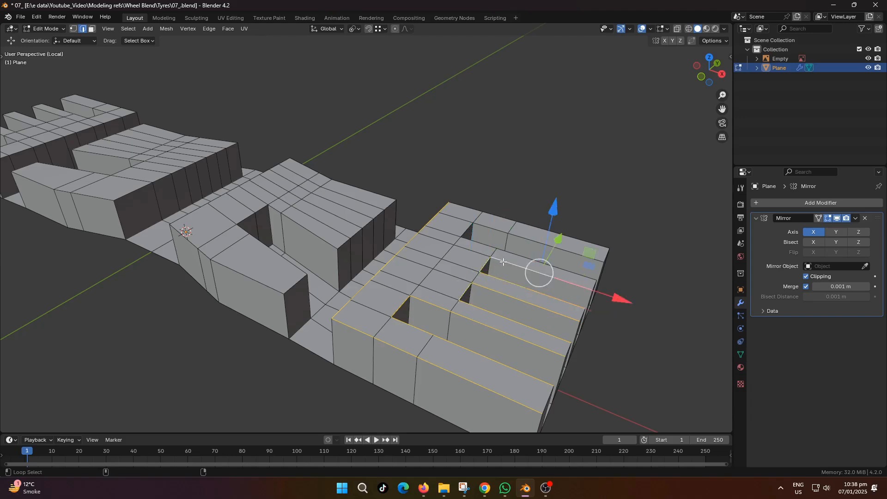
alt+shift+click(500, 251)
alt+shift+click(472, 231)
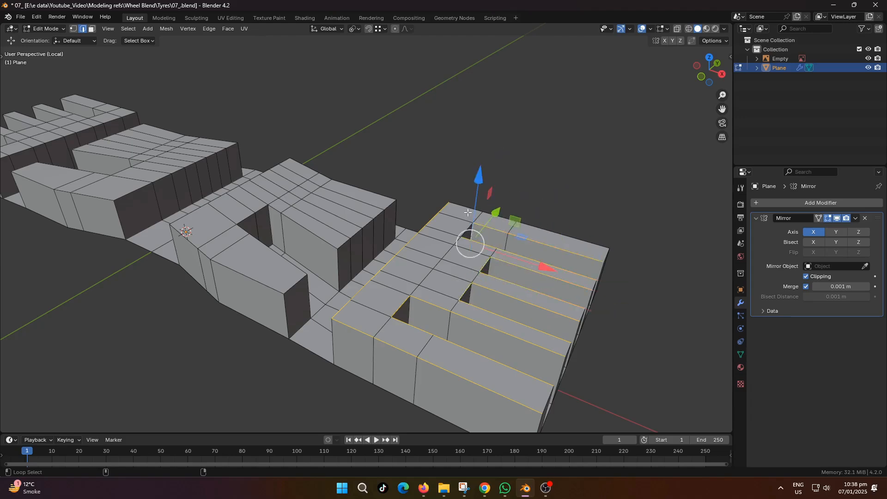
key(ctrl+z)
alt+shift+click(467, 227)
alt+shift+click(469, 211)
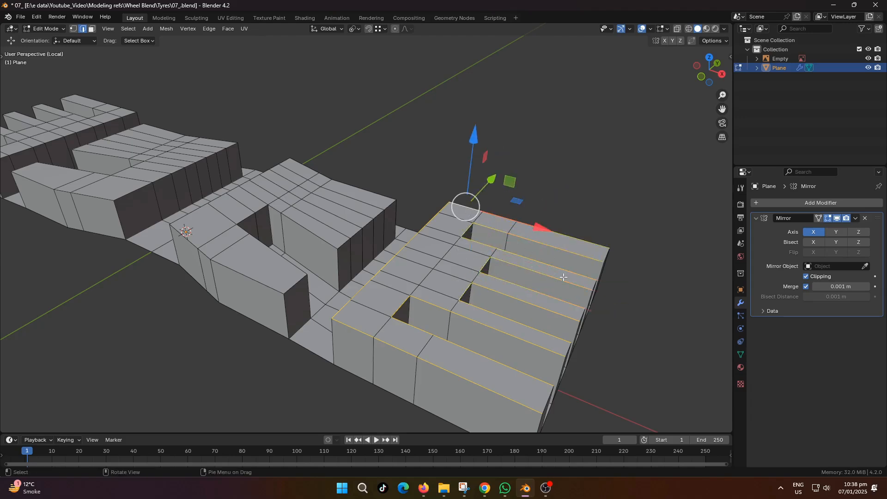
Add the upper edges at the outer ends of the shoulder's lugs to the selection.
middle_drag(564, 276, 517, 265)
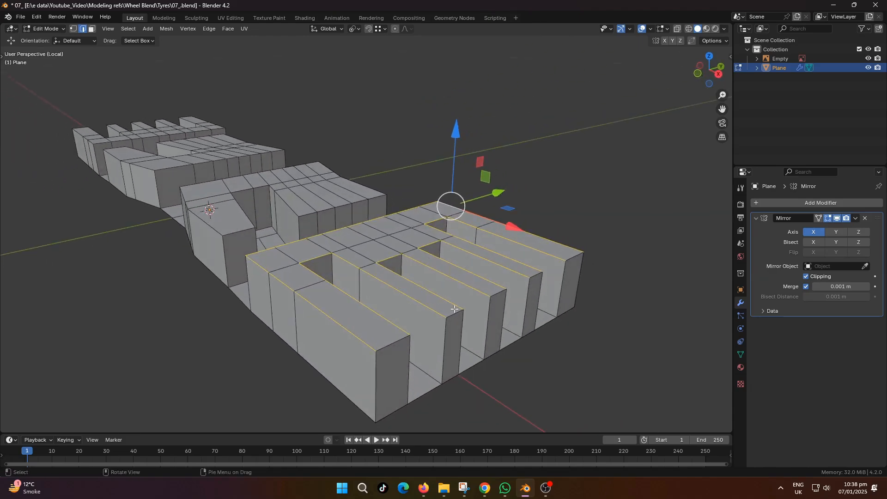
key(KP_7)
shift+middle_drag(432, 287, 368, 266)
key(alt+z)
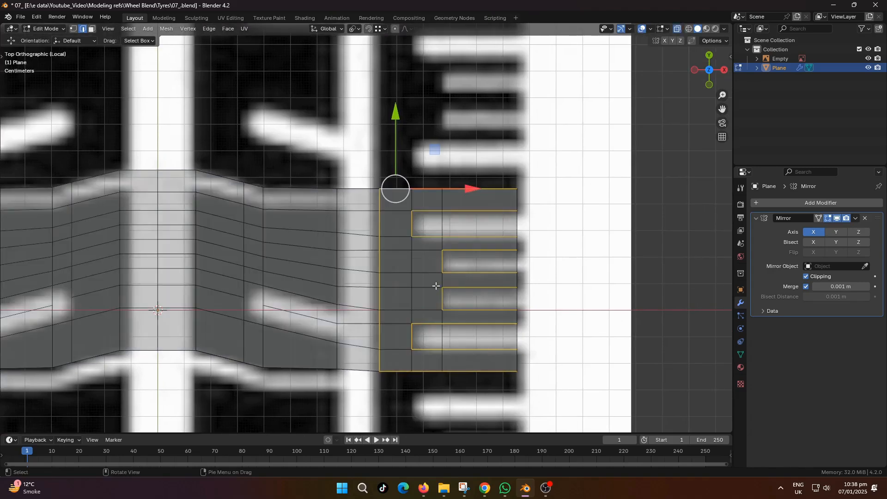
middle_drag(435, 289, 430, 282)
key(alt+z)
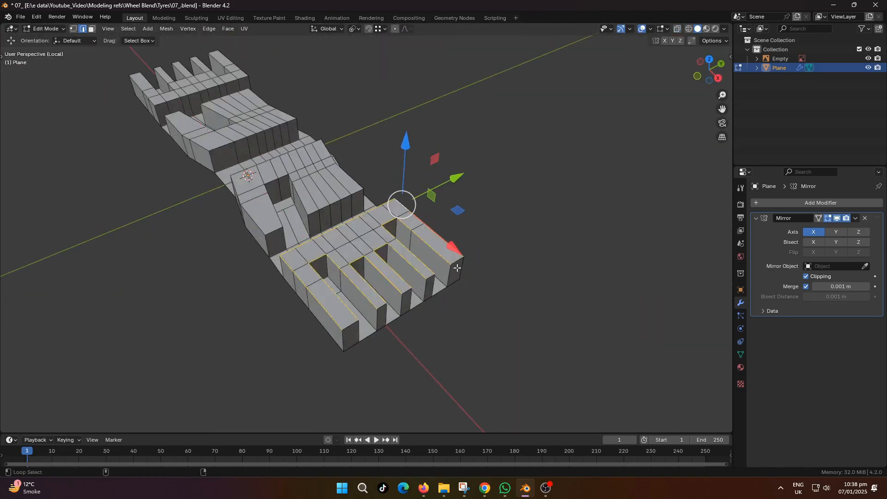
alt+shift+click(430, 279)
alt+shift+click(406, 291)
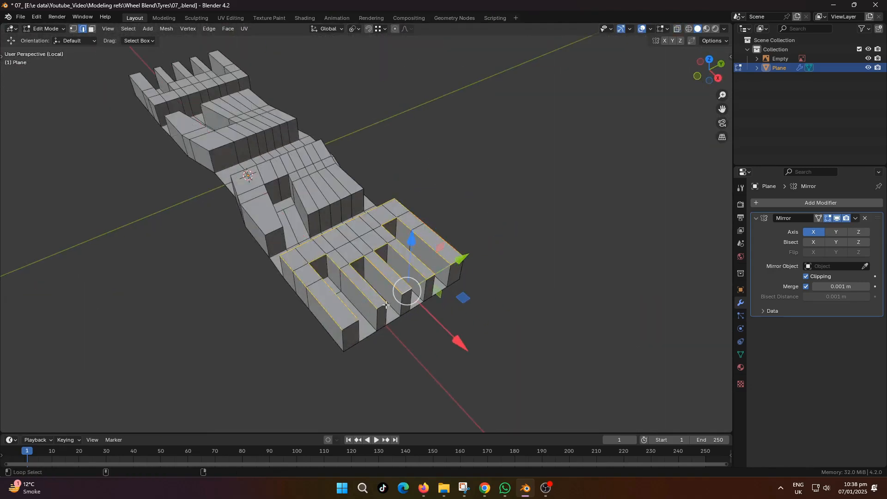
alt+shift+click(381, 307)
alt+shift+click(352, 326)
mouse_move(318, 258)
middle_down()
mouse_move(367, 253)
mouse_move(323, 266)
middle_up()
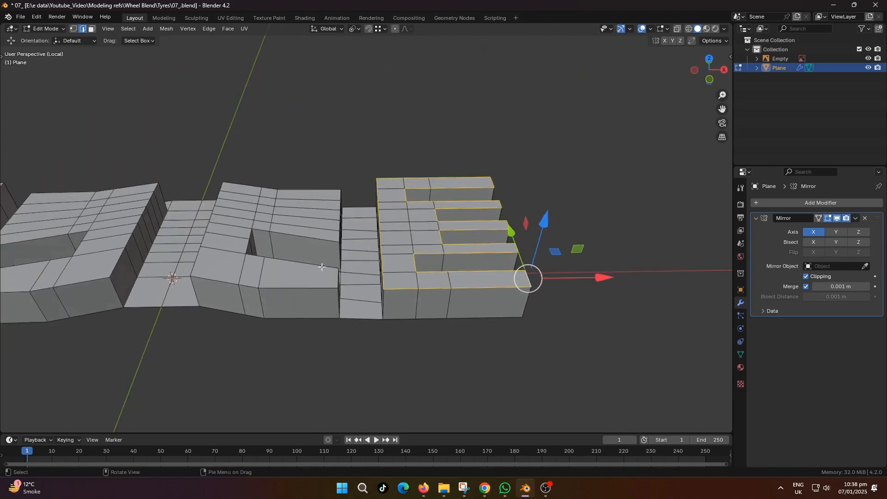
Add the centre block's upper border edges to the selection, including those around its slanted groove and along its sides.
alt+shift+click(301, 284)
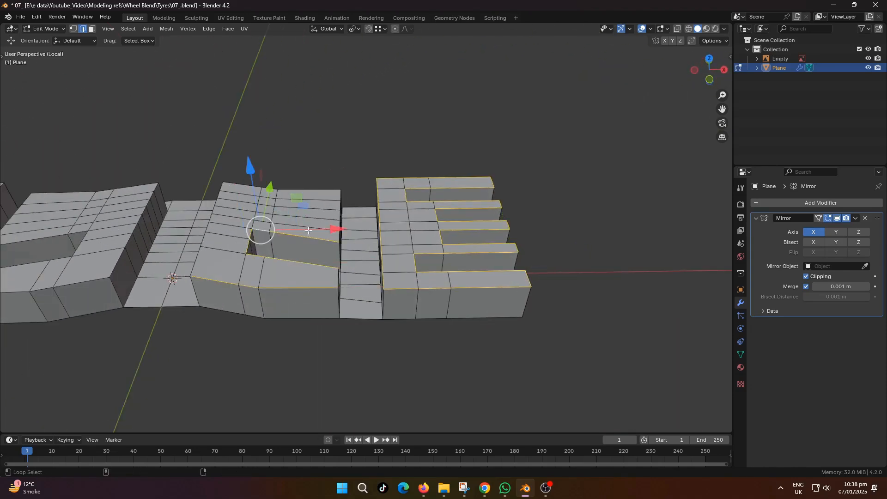
alt+shift+click(326, 192)
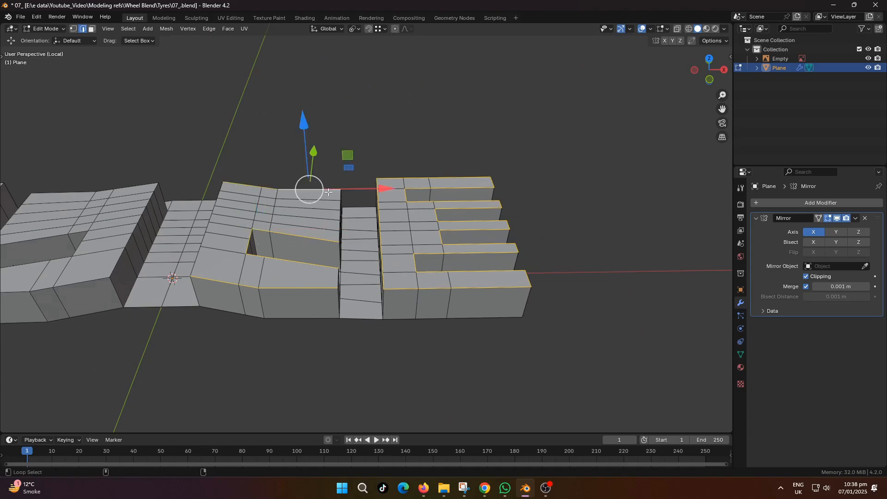
alt+shift+click(223, 187)
middle_drag(363, 252, 489, 315)
scroll(360, 228, up, 2)
alt+shift+click(381, 223)
scroll(358, 231, down, 3)
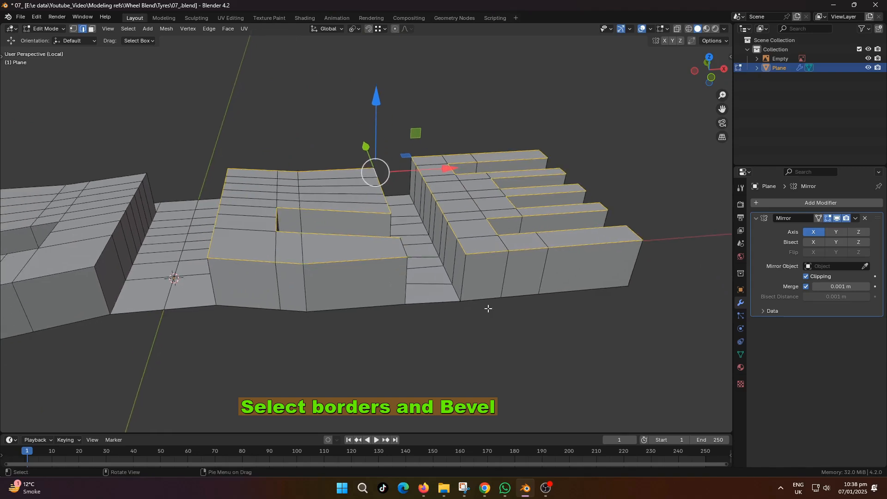
alt+shift+click(406, 247)
Apply the tread object's scale and return to editing its mesh.
scroll(492, 327, up, 1)
key(a)
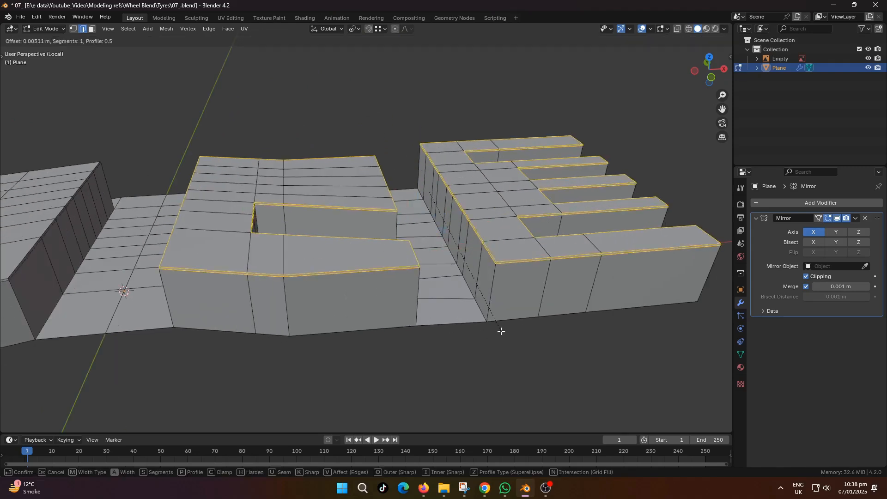
key(Tab)
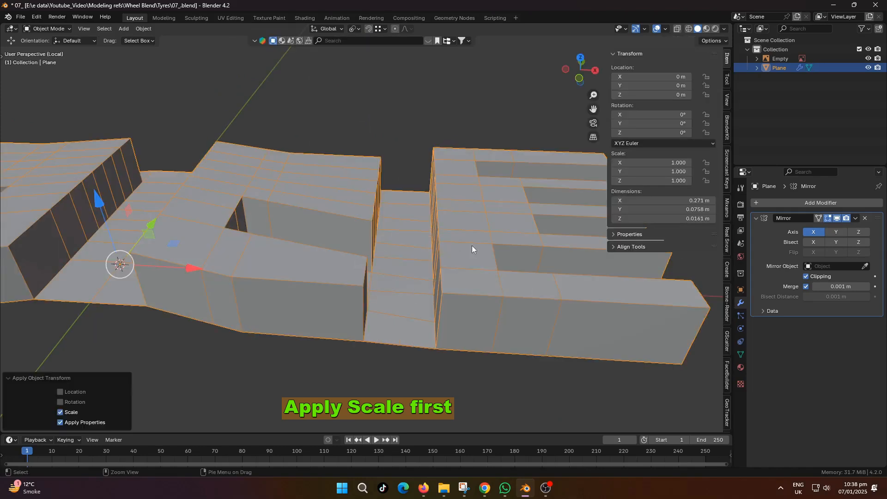
key(Tab)
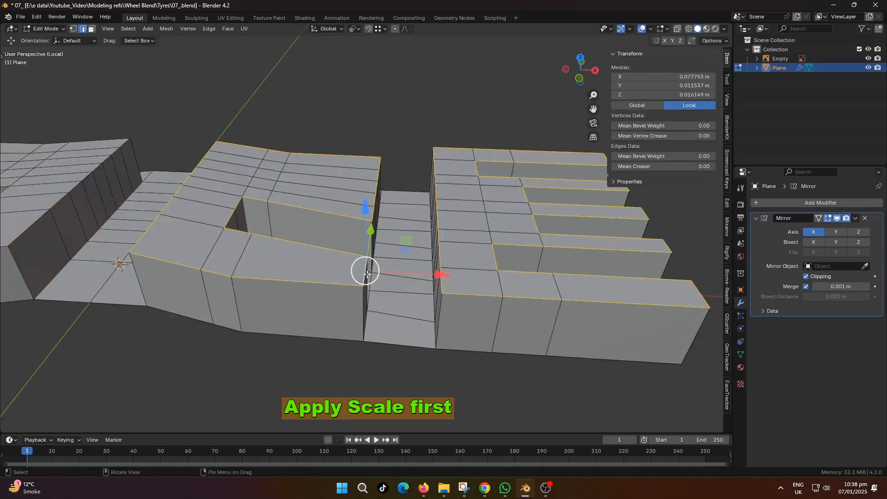
Bevel the selected upper border edges by about 0.00075 m with one segment.
scroll(462, 277, up, 2)
key(ctrl+b)
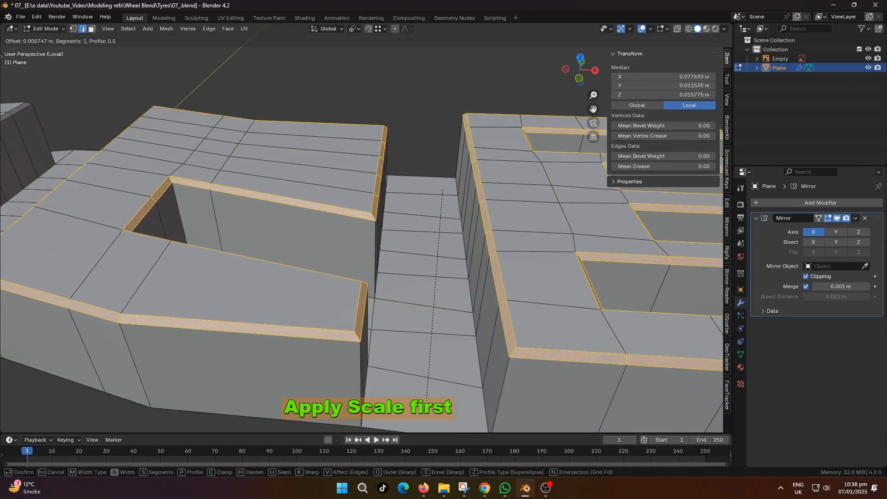
click(428, 423)
scroll(403, 315, down, 4)
key(Tab)
mouse_move(400, 298)
middle_down()
mouse_move(382, 305)
mouse_move(369, 286)
mouse_move(348, 283)
mouse_move(304, 294)
mouse_move(388, 295)
middle_up()
key(Tab)
Select the vertical corner edges at the closed inner ends of the shoulder's four grooves.
scroll(364, 280, up, 4)
alt+click(314, 275)
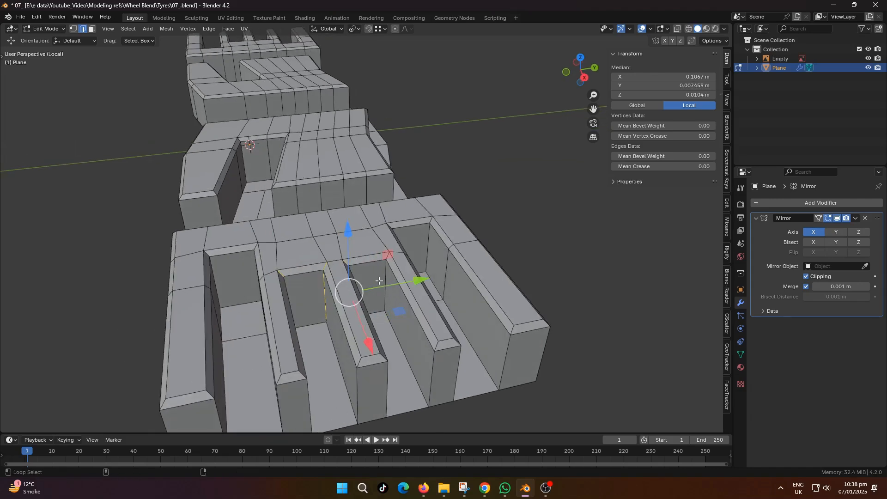
alt+click(214, 270)
middle_drag(214, 270, 308, 295)
alt+click(418, 265)
middle_drag(418, 265, 388, 268)
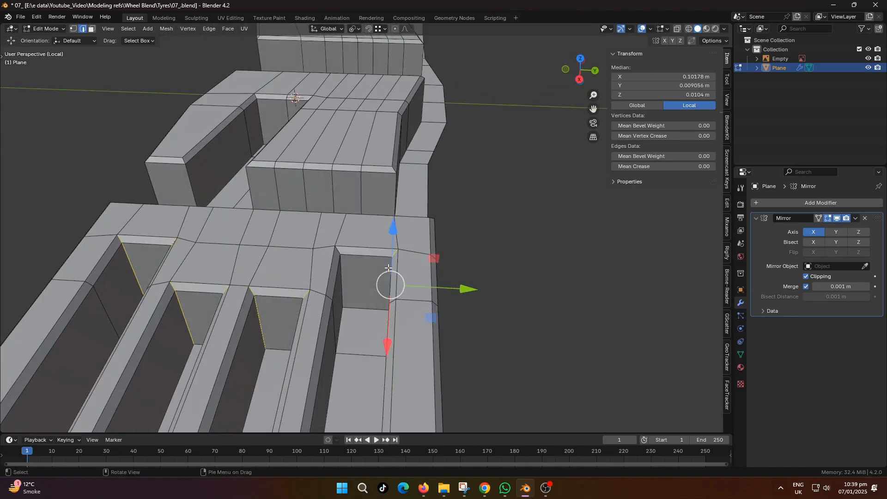
alt+click(351, 279)
Bevel the groove corner edges by about 0.0033 m with 3 segments, matching the rounded ends in the reference image.
key(KP_7)
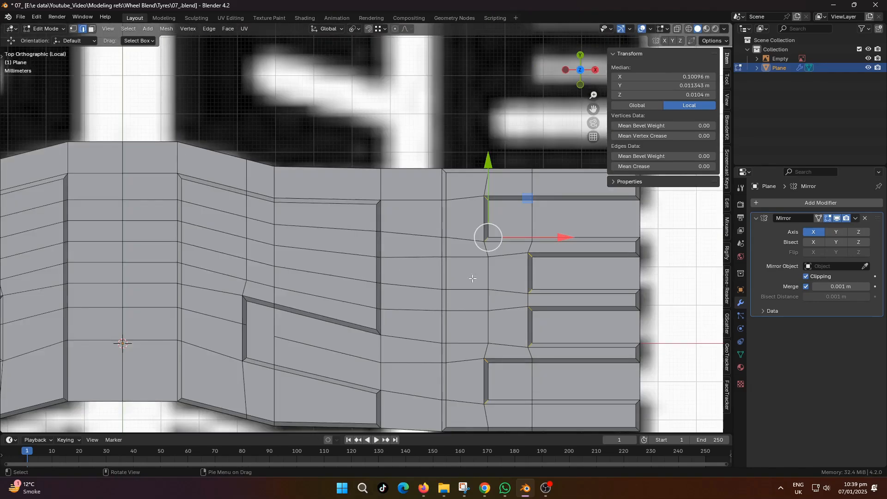
scroll(472, 278, up, 5)
key(ctrl+b)
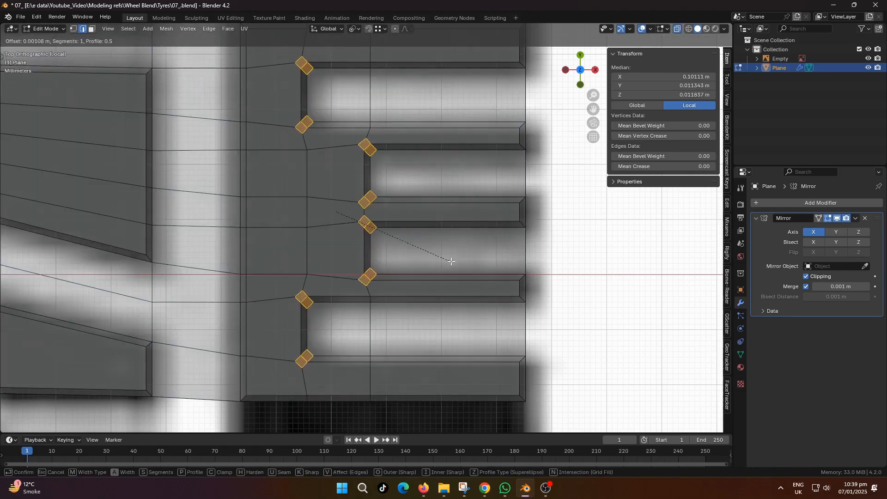
scroll(460, 261, up, 2)
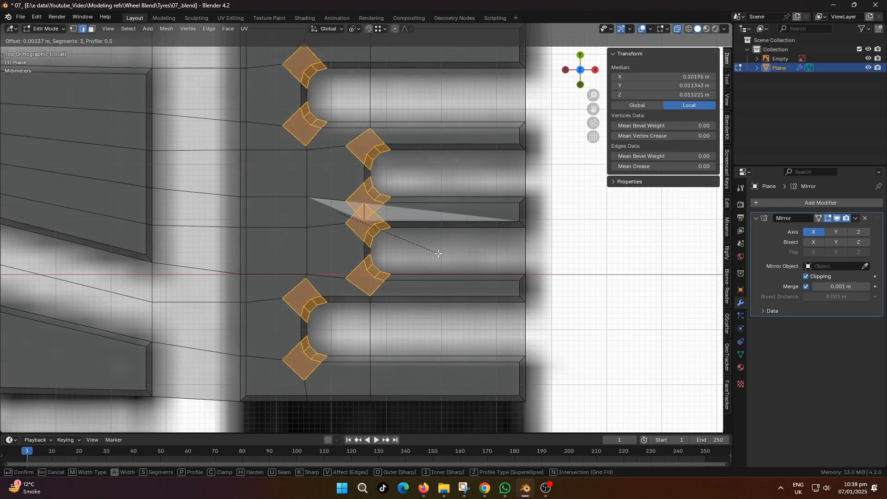
click(432, 251)
Merge the two crossing bevel vertices between the two middle grooves at their centre.
middle_drag(436, 251, 378, 247)
key(alt+z)
shift+middle_drag(453, 238, 451, 272)
scroll(434, 259, up, 3)
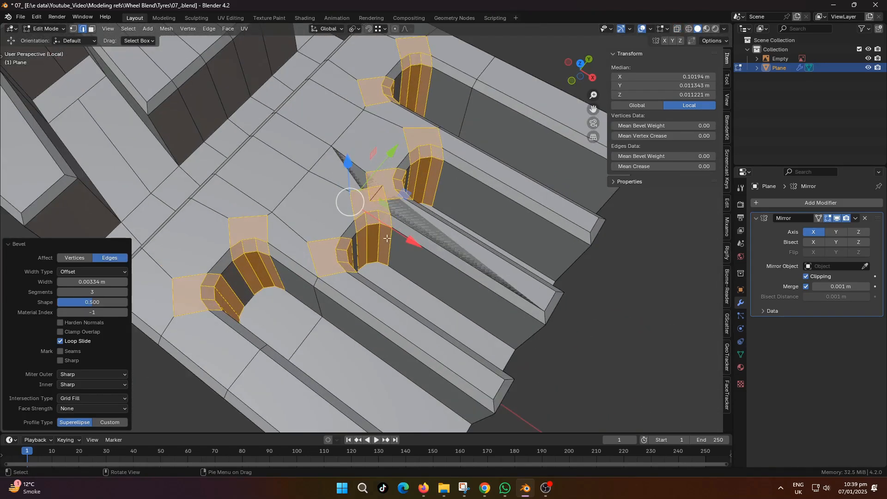
key(1)
click(381, 179)
shift+click(371, 194)
shift+middle_drag(458, 197, 447, 224)
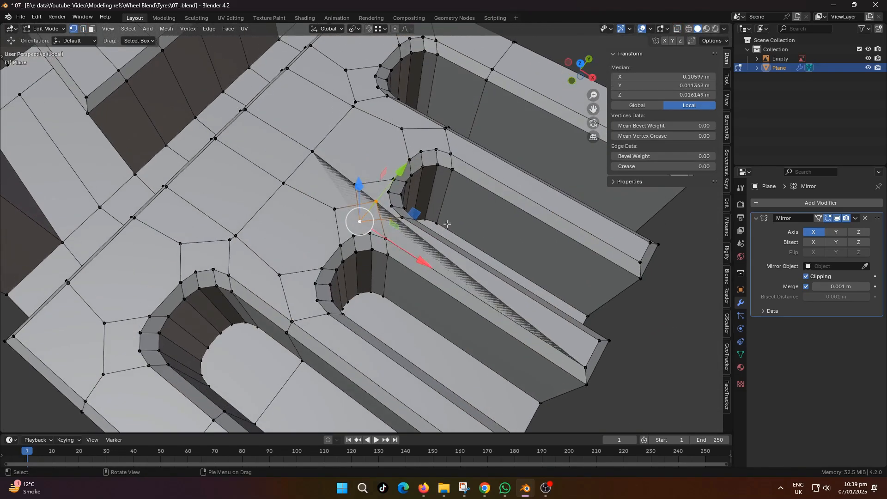
key(m)
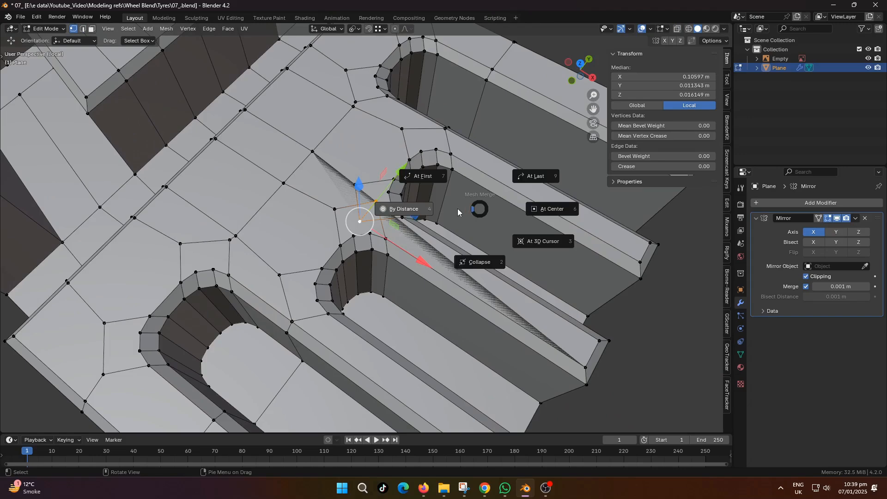
click(548, 208)
Slide the overlapping vertices beside the merged point along their edges to clear the overlapping faces.
middle_drag(369, 201, 406, 232)
click(402, 218)
shift+click(389, 193)
key(g)
key(g)
click(324, 268)
click(420, 222)
scroll(406, 232, up, 1)
key(2)
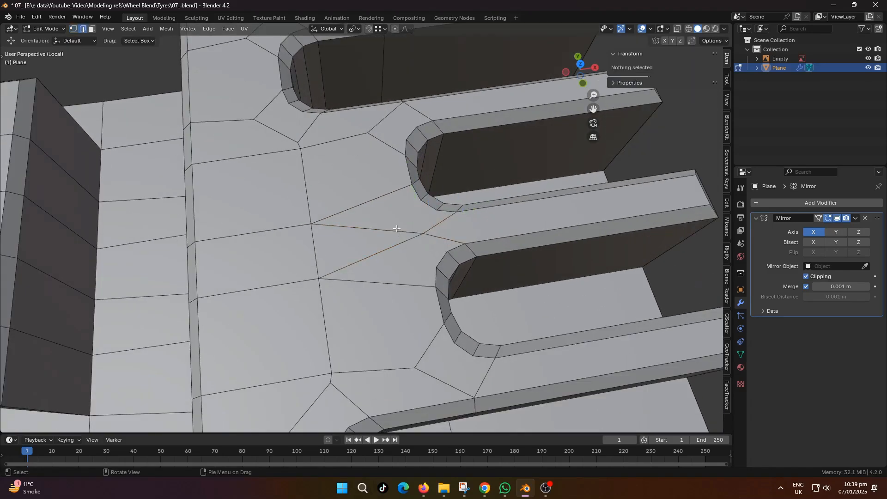
Dissolve the edges meeting at the merged vertex and connect two pairs of facing corner vertices between the middle grooves.
drag(434, 221, 410, 261)
key(x)
click(412, 316)
key(1)
drag(471, 208, 452, 248)
key(j)
drag(452, 207, 431, 258)
key(j)
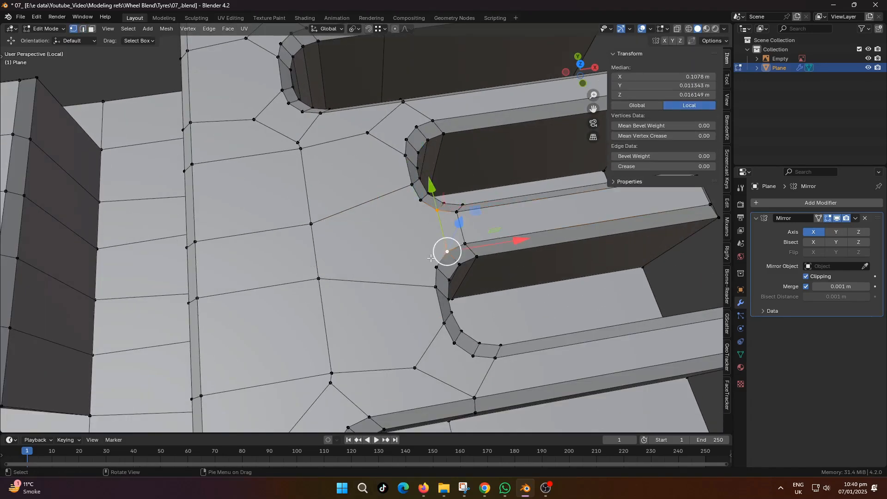
Connect the third pair of facing corner vertices between the middle grooves and join both vertices to the spine's edge line.
click(436, 266)
shift+click(421, 200)
key(j)
click(421, 200)
shift+click(312, 224)
key(j)
click(436, 267)
shift+click(318, 279)
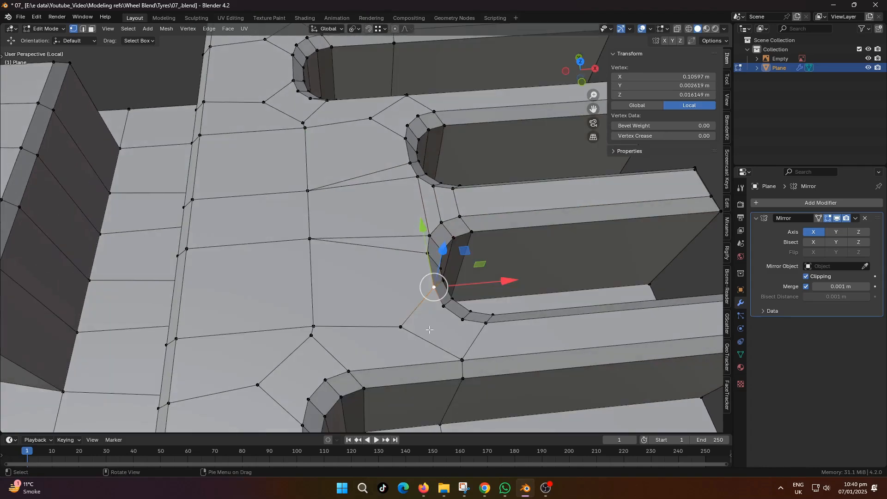
Dissolve the patch edges at the lower middle groove's far corner and slide the nearby spine vertex onto its neighbour.
key(2)
click(418, 337)
key(ctrl+x)
key(1)
click(314, 327)
key(g)
key(g)
click(309, 362)
Connect that groove's rounded corner vertices to the neighbouring groove's edge, adding a loop cut across the wall for the last link.
click(442, 307)
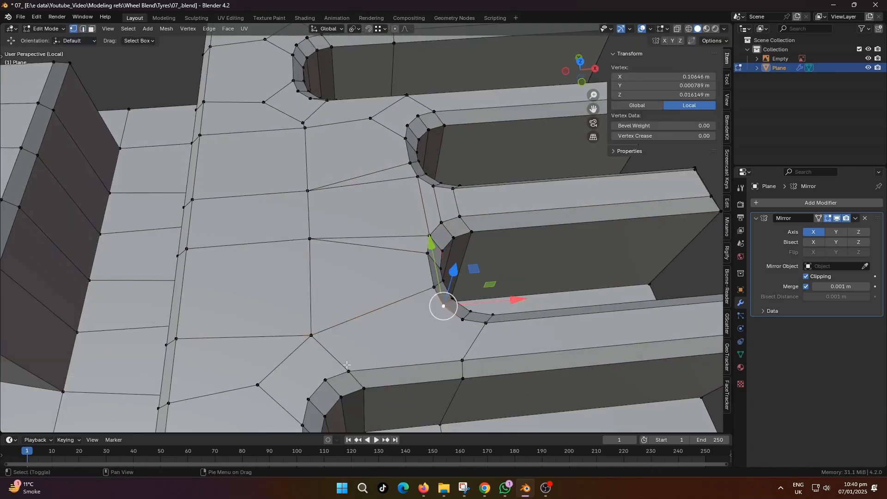
key(j)
middle_drag(454, 346, 446, 334)
key(ctrl+r)
double_click(409, 333)
click(406, 331)
shift+click(463, 292)
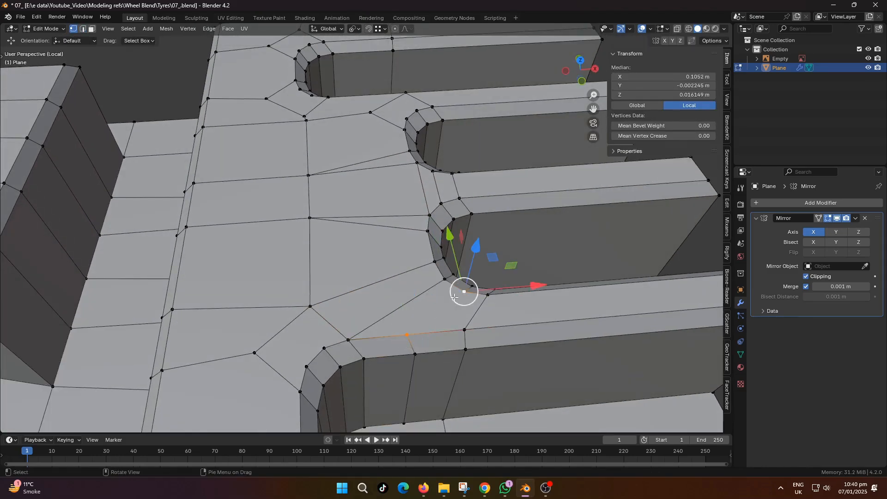
key(j)
Dissolve the patch edges at the upper middle groove's outer corner and slide the nearby spine vertex fully to its neighbour.
middle_drag(398, 252, 286, 270)
key(2)
click(412, 227)
key(x)
key(1)
click(405, 221)
key(g)
key(g)
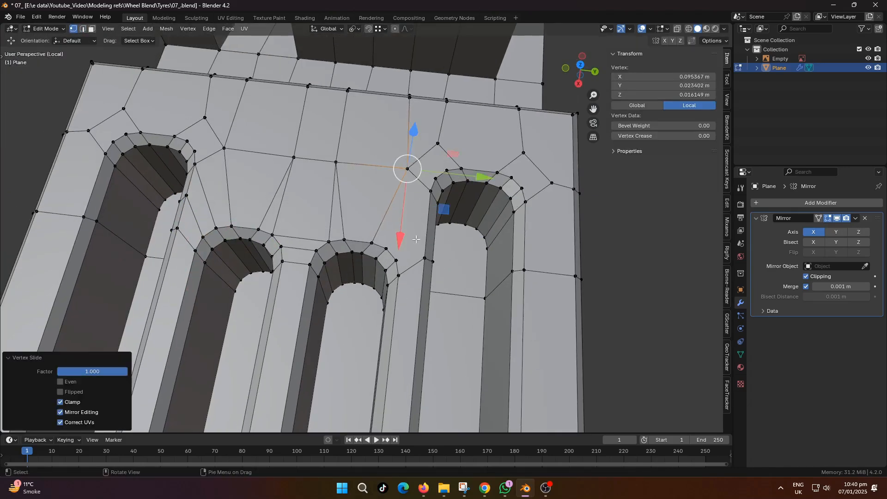
Connect the upper middle groove's corner vertices to the end groove's edge, adding a loop cut across the wall between them.
click(387, 248)
shift+middle_drag(414, 201, 352, 189)
shift+click(406, 215)
key(j)
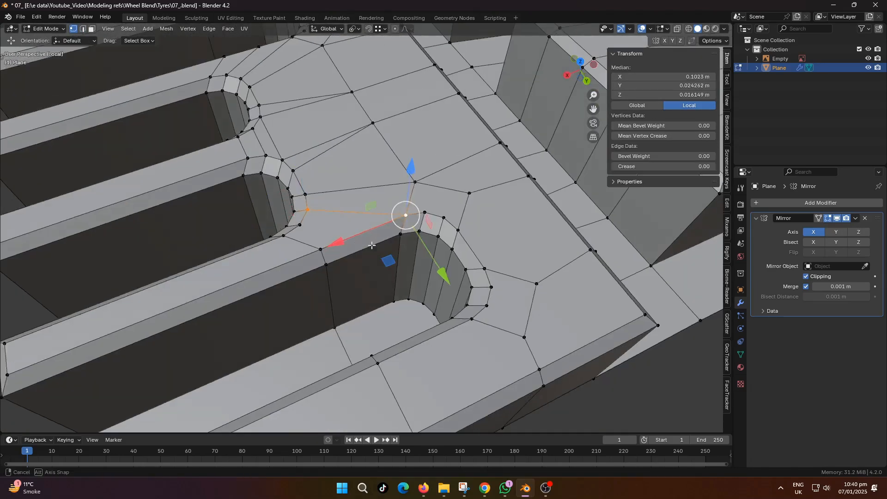
middle_drag(393, 221, 403, 230)
key(ctrl+r)
click(374, 242)
click(362, 248)
click(368, 243)
shift+click(317, 239)
key(j)
Dissolve the patch edges at the end groove's outer rounded corner.
middle_drag(323, 242, 476, 293)
key(2)
click(443, 261)
key(x)
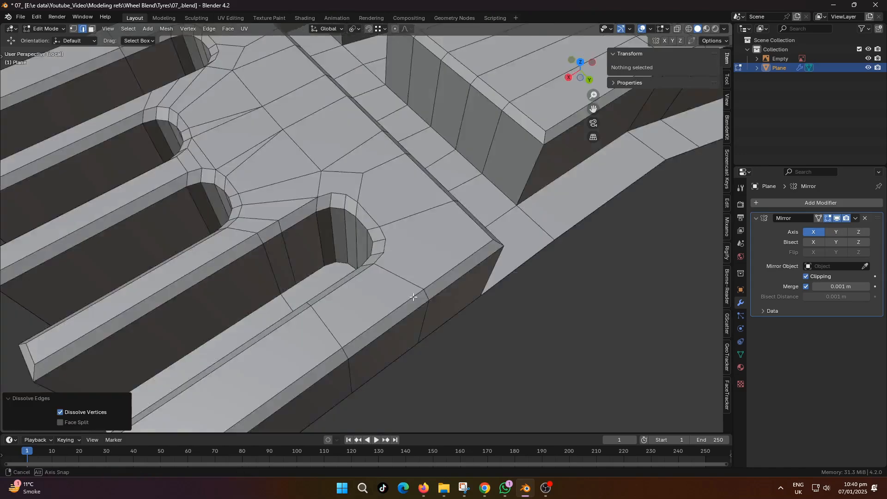
Add a loop cut across the outermost lug and connect the end groove's rounded corner vertices to the block's border.
click(347, 236)
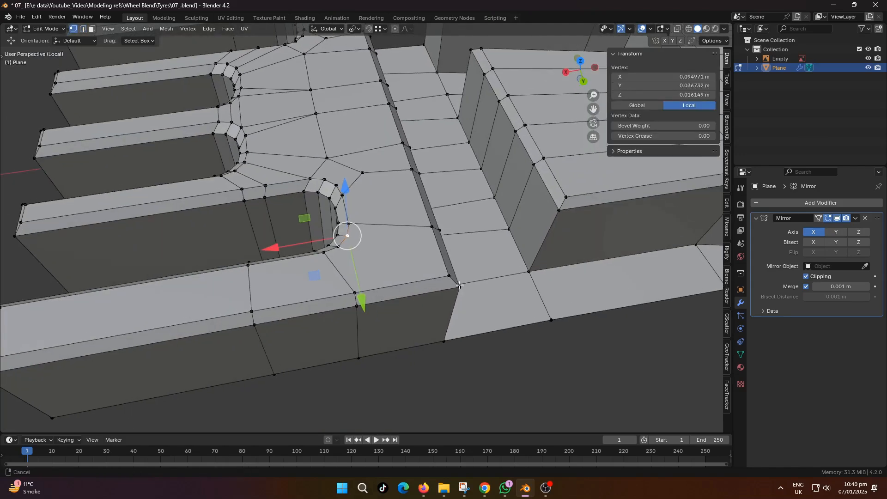
key(ctrl+r)
click(397, 287)
click(382, 283)
middle_drag(381, 273, 343, 304)
click(313, 223)
shift+click(376, 298)
key(j)
click(299, 229)
shift+click(315, 282)
key(j)
Dissolve the edge at the end groove's inner rounded corner and connect the corner vertices to the spine vertex and the block's inner border.
key(2)
click(321, 245)
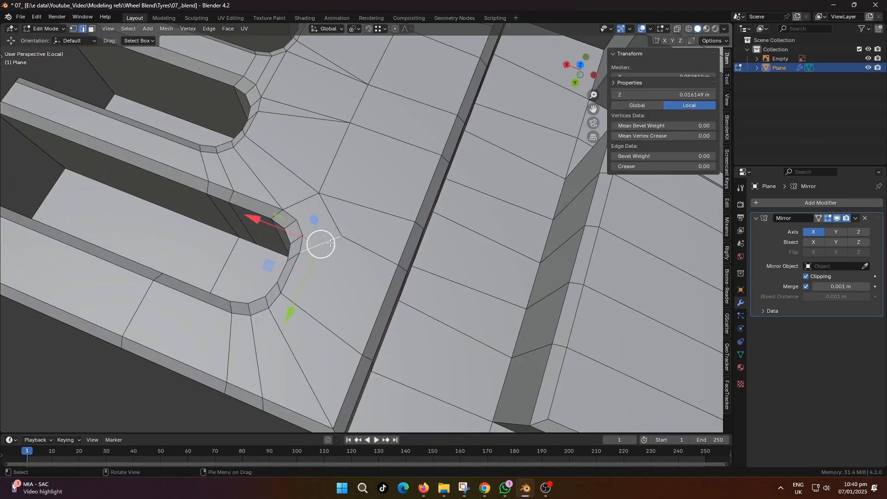
key(ctrl+x)
middle_drag(321, 246, 324, 225)
key(1)
click(357, 206)
shift+click(324, 198)
key(j)
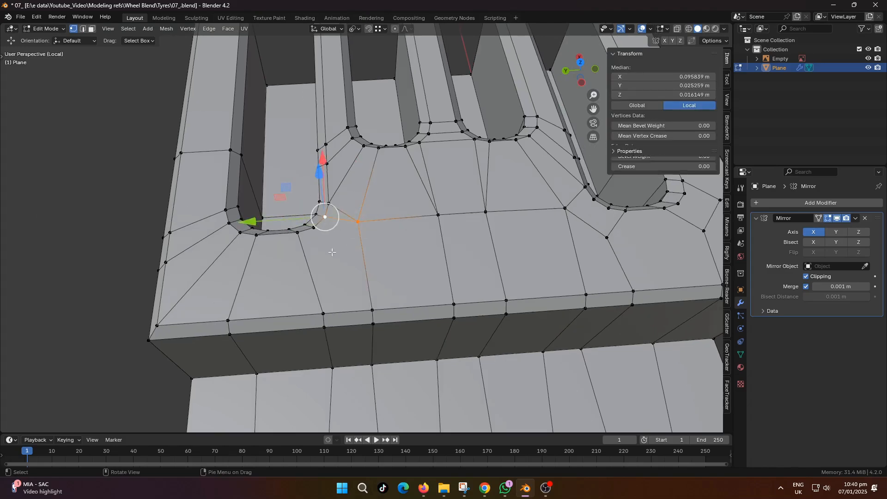
click(314, 227)
shift+click(372, 310)
key(j)
Dissolve the edge at the opposite end groove's inner corner and connect the rounded corner to the nearby spine vertex.
middle_drag(356, 274, 272, 296)
key(2)
key(alt+a)
shift+middle_drag(331, 361, 362, 300)
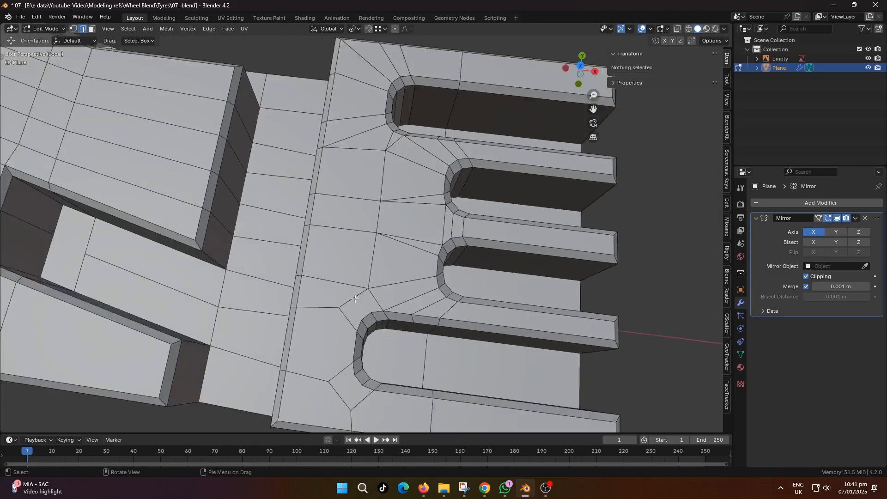
scroll(363, 303, up, 1)
click(362, 310)
key(ctrl+x)
key(1)
click(374, 332)
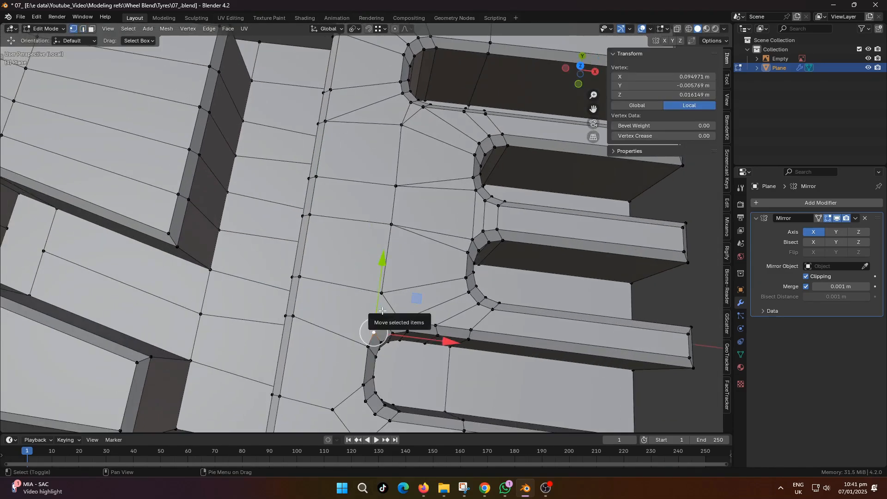
click(382, 298)
shift+click(381, 321)
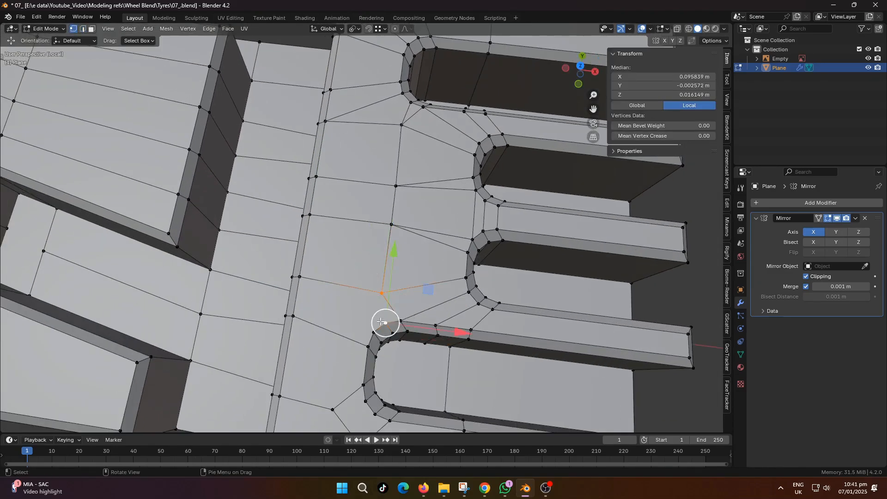
key(j)
Dissolve the edge between the opposite end groove and the inner border, and connect the groove's rounded corner to the block's corner vertex.
key(2)
click(324, 335)
key(ctrl+x)
key(1)
click(388, 295)
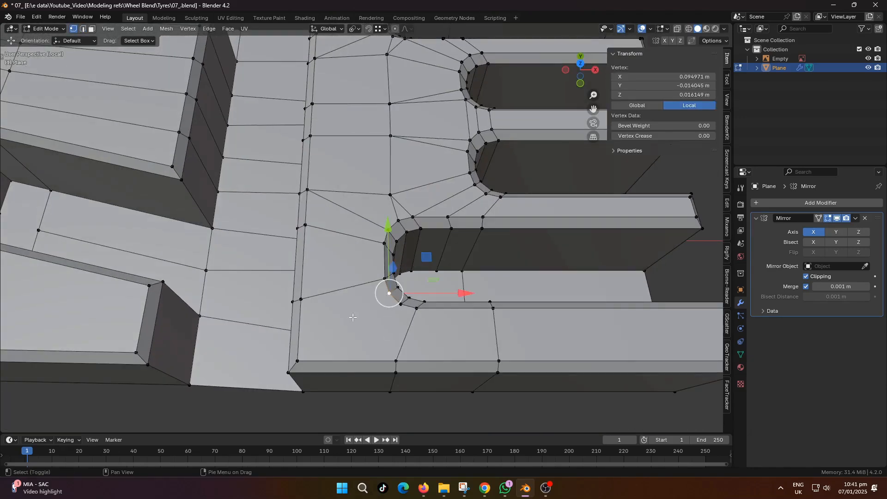
shift+click(297, 361)
key(j)
Add a loop cut across the outer lug's border wall and connect it to the opposite end groove's rounded corner vertex.
click(401, 304)
key(ctrl+r)
click(349, 360)
click(356, 362)
click(357, 362)
shift+click(401, 305)
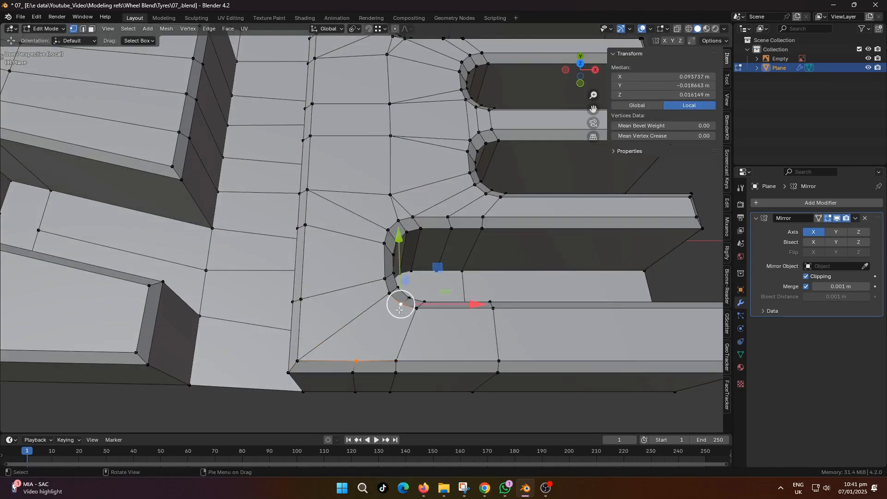
key(j)
Connect the two end grooves' facing corner vertices across the spine and dissolve the leftover edge beside the opposite end groove.
scroll(380, 305, down, 2)
shift+middle_drag(370, 320, 360, 349)
scroll(375, 288, up, 2)
click(374, 281)
shift+click(373, 96)
key(j)
key(2)
click(362, 271)
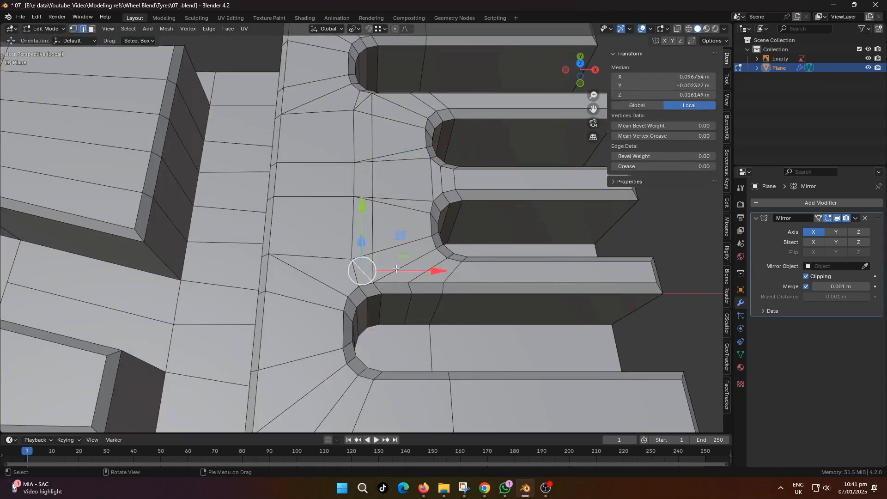
key(ctrl+x)
Slide the stray vertices on the new spine cut fully to their neighbours with factor 1.000 and merge overlapping vertices by distance.
middle_drag(365, 271, 284, 266)
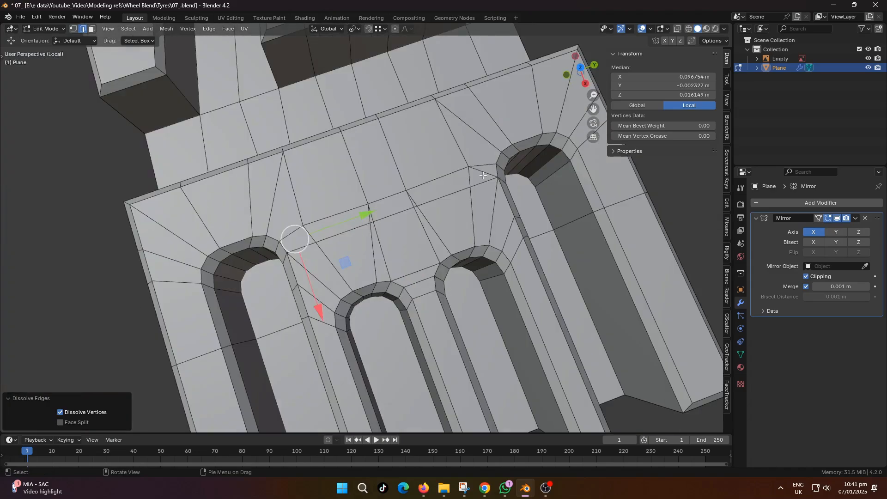
middle_drag(483, 176, 388, 199)
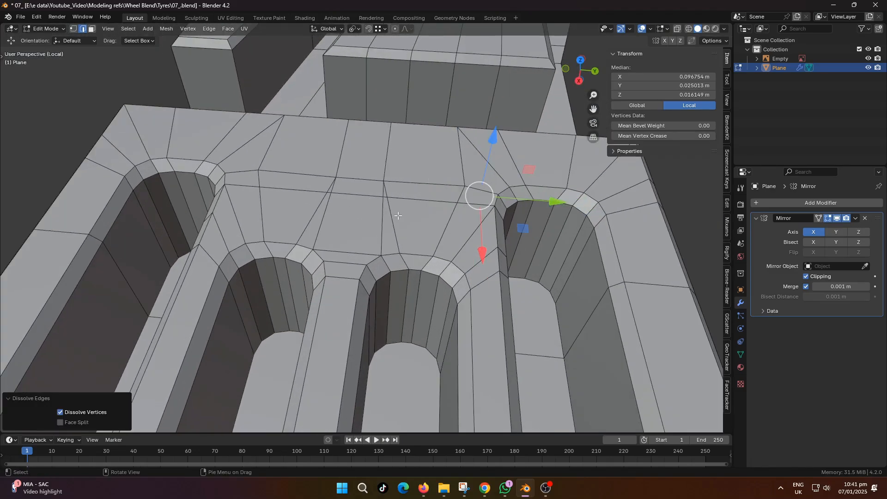
key(1)
click(387, 199)
key(g)
key(g)
click(382, 198)
click(330, 193)
key(g)
key(g)
middle_drag(319, 194, 411, 229)
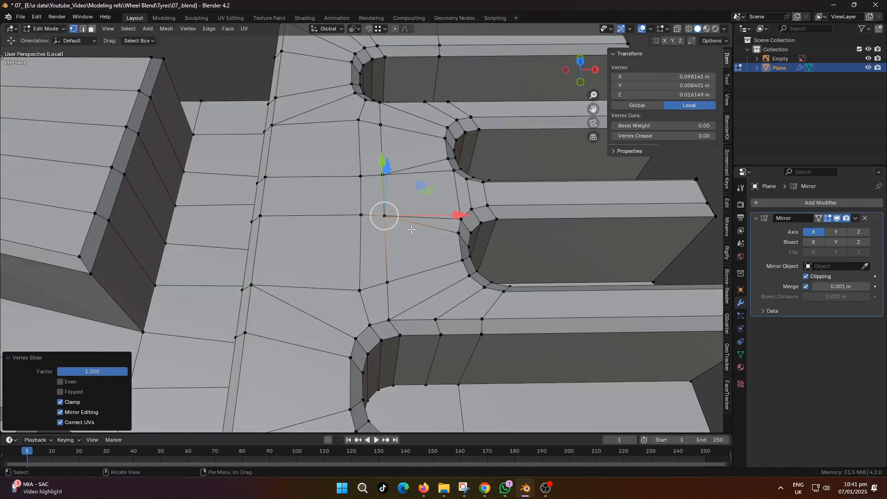
key(a)
key(m)
click(379, 247)
Slide the spine edge path nearer the inner border fully onto the parallel edge line beside it.
scroll(380, 222, down, 1)
click(381, 218)
key(2)
click(359, 164)
ctrl+click(361, 245)
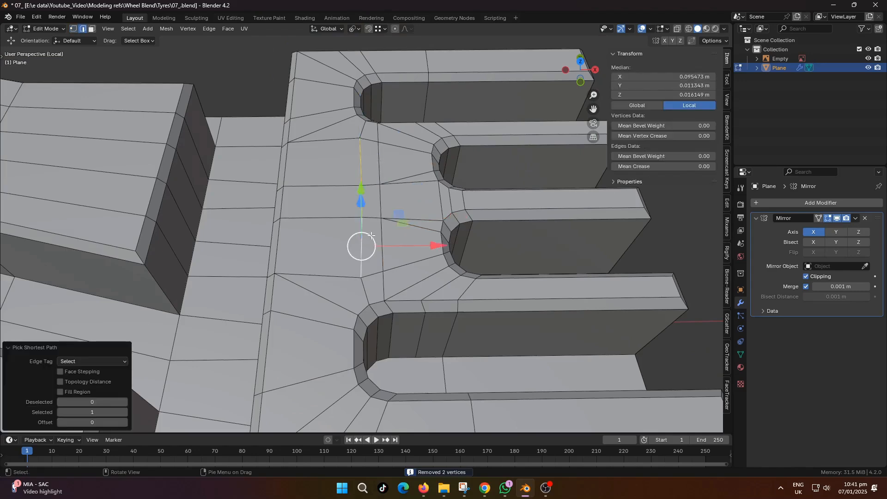
key(g)
key(g)
click(306, 234)
middle_drag(306, 235, 238, 230)
click(321, 227)
ctrl+click(410, 189)
key(g)
key(g)
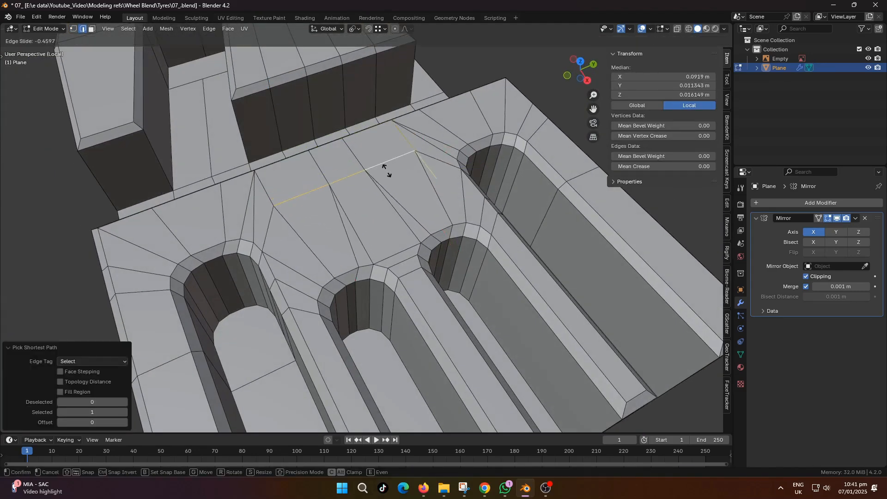
right_click(446, 203)
middle_drag(446, 203, 391, 261)
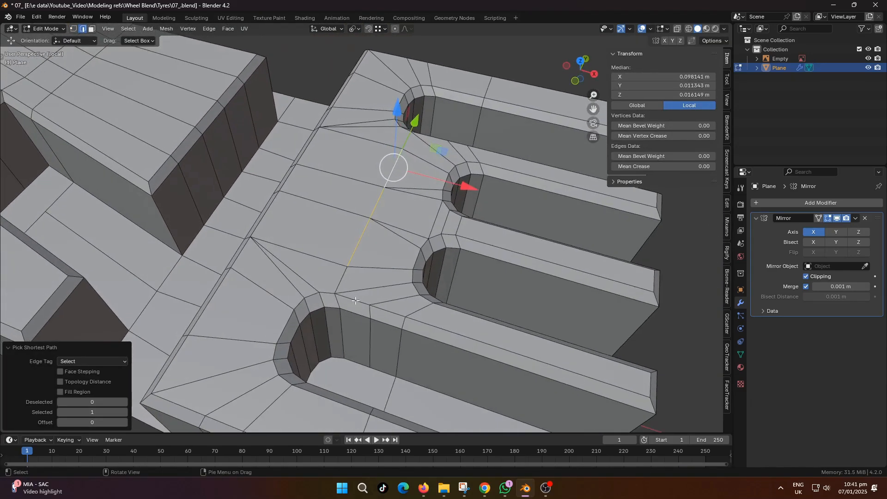
Merge the mesh's overlapping vertices by distance and connect the end grooves' rounded corner vertices with two parallel cuts along the spine.
key(a)
key(m)
click(404, 298)
key(1)
click(318, 292)
shift+click(397, 124)
key(j)
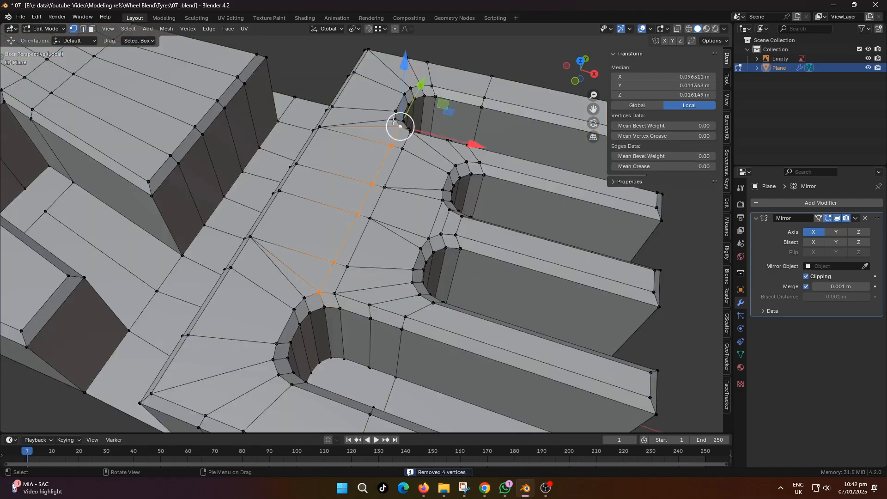
click(394, 120)
shift+click(304, 297)
key(j)
Dissolve the two leftover diagonal edges between the end grooves' corners and the block's inner border.
key(2)
click(292, 270)
key(ctrl+x)
click(375, 126)
key(ctrl+x)
middle_drag(375, 126, 294, 216)
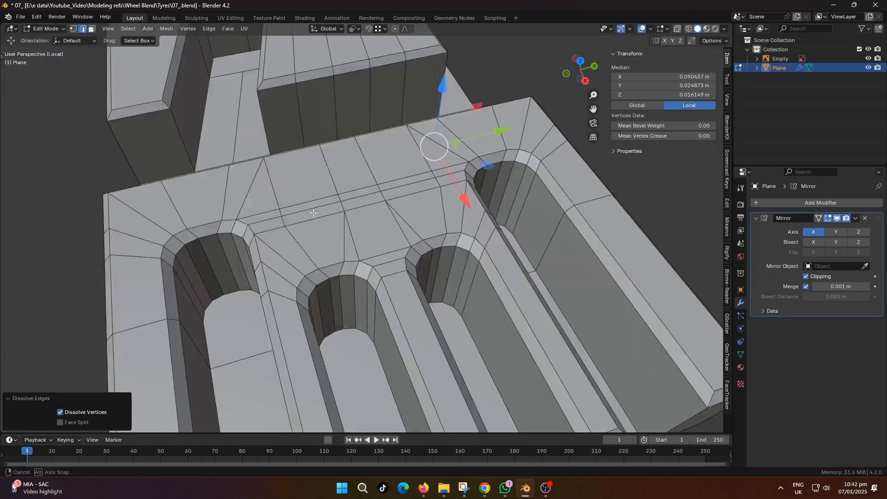
Connect the border vertices beside the two end grooves with a straight cut passing above the middle grooves.
click(407, 185)
middle_drag(485, 255, 381, 258)
alt+click(366, 221)
click(410, 286)
click(402, 270)
shift+click(532, 130)
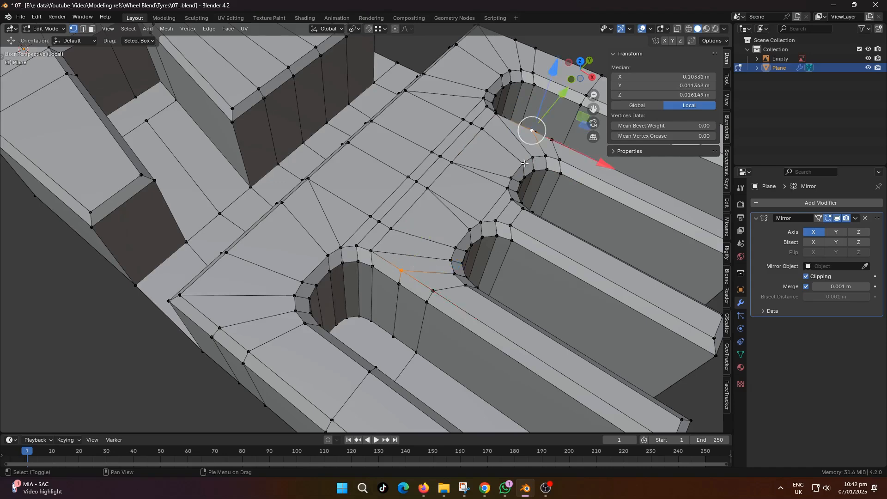
shift+middle_drag(531, 132, 485, 168)
key(j)
key(2)
middle_drag(331, 299, 380, 263)
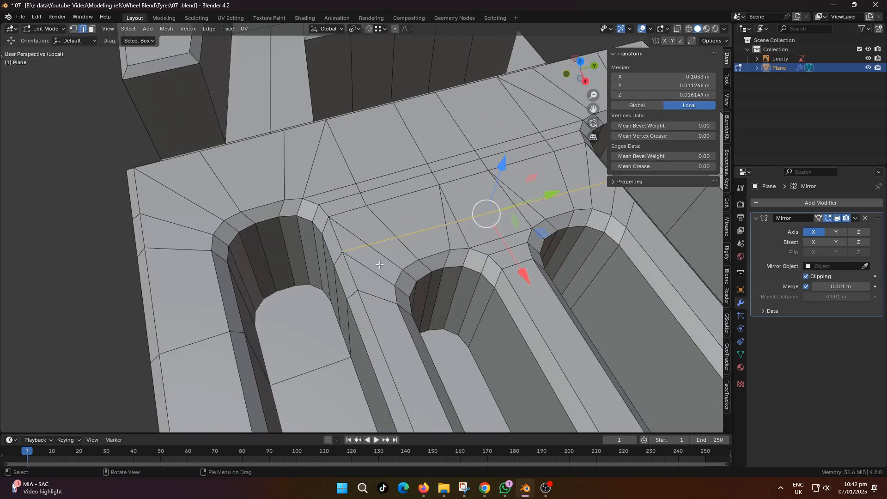
Slide the new cut's end vertex along the opposite end groove's border and dissolve the leftover edge beside it.
key(1)
click(342, 254)
key(g)
key(g)
key(2)
click(368, 268)
key(ctrl+x)
Add a loop cut down the opposite end groove's wall and connect its border vertex to the adjacent middle groove's rounded corner.
key(ctrl+r)
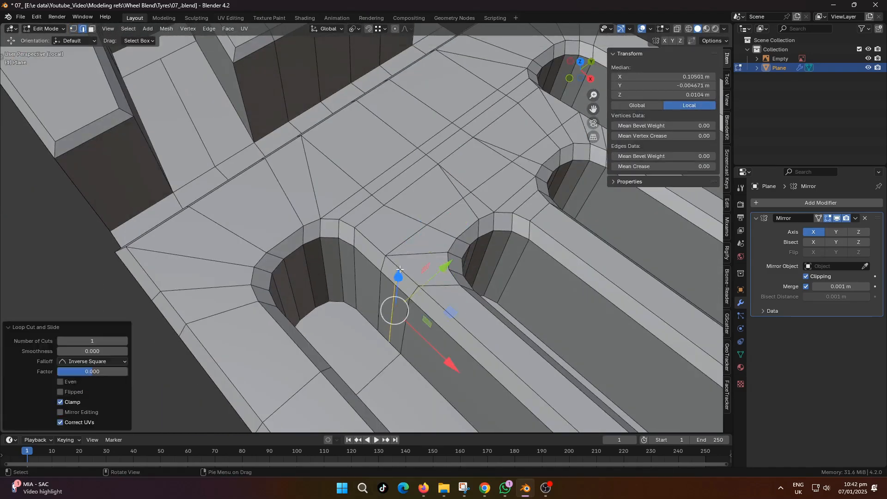
key(1)
click(398, 282)
shift+click(448, 267)
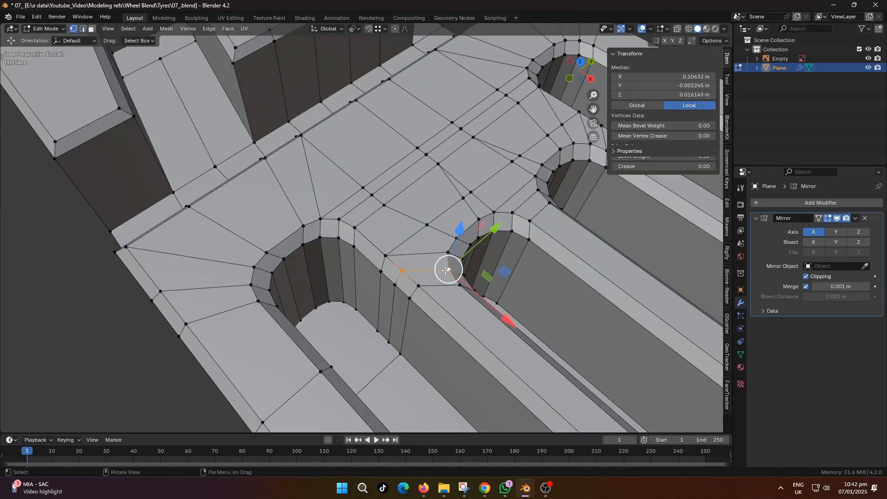
key(j)
middle_drag(450, 267, 411, 267)
Dissolve the extra edge above the middle grooves and slide the vertex on the new cut fully to its neighbour.
key(2)
click(409, 275)
shift+middle_drag(460, 284, 410, 283)
key(ctrl+x)
key(1)
click(408, 284)
key(g)
key(g)
click(370, 288)
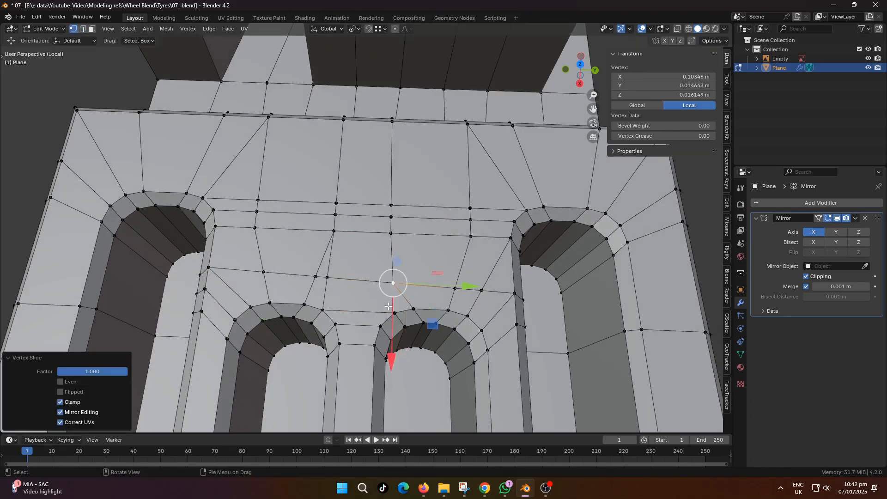
Select the entire mesh, merge its overlapping vertices by distance and clear the selection.
middle_drag(358, 298, 384, 287)
key(2)
click(418, 231)
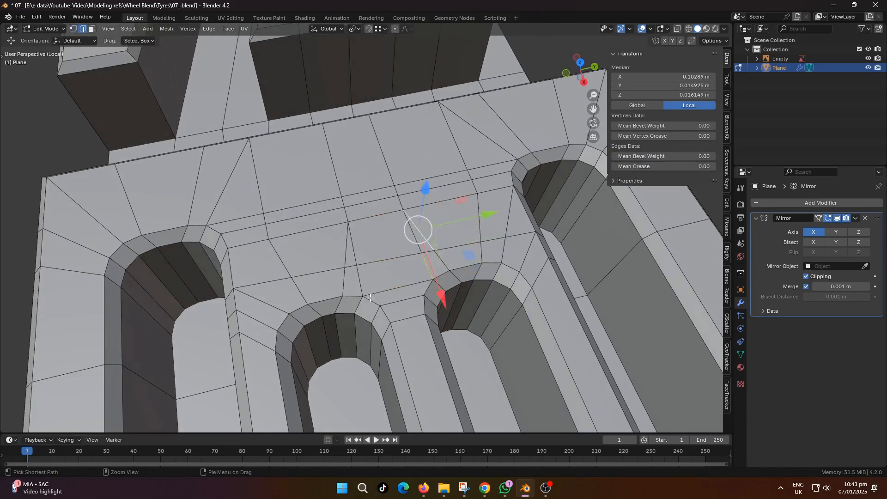
middle_drag(419, 231, 428, 217)
click(519, 261)
middle_drag(515, 266, 463, 313)
scroll(463, 313, down, 3)
key(a)
key(m)
click(499, 310)
key(alt+a)
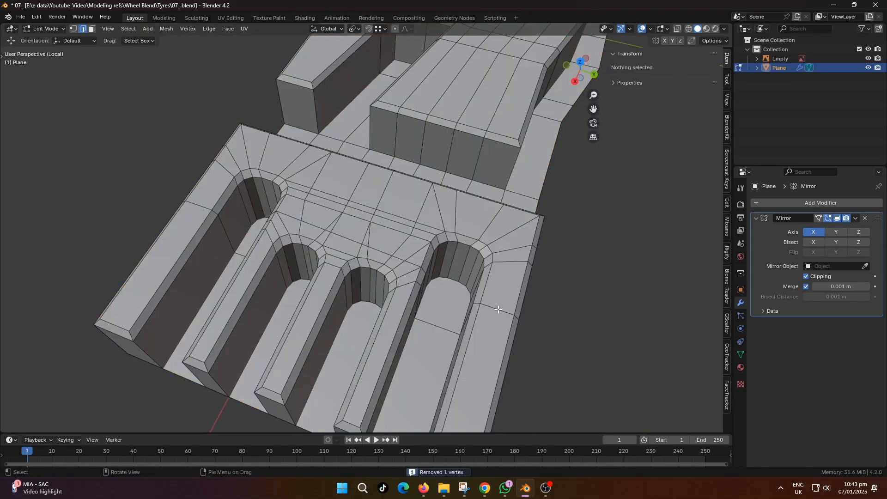
Edge-slide the selection at the upper end groove's corner with factor 1.000 and slide the adjacent cut vertex towards that groove's border.
scroll(393, 237, up, 2)
middle_drag(413, 245, 442, 289)
key(1)
ctrl+click(436, 209)
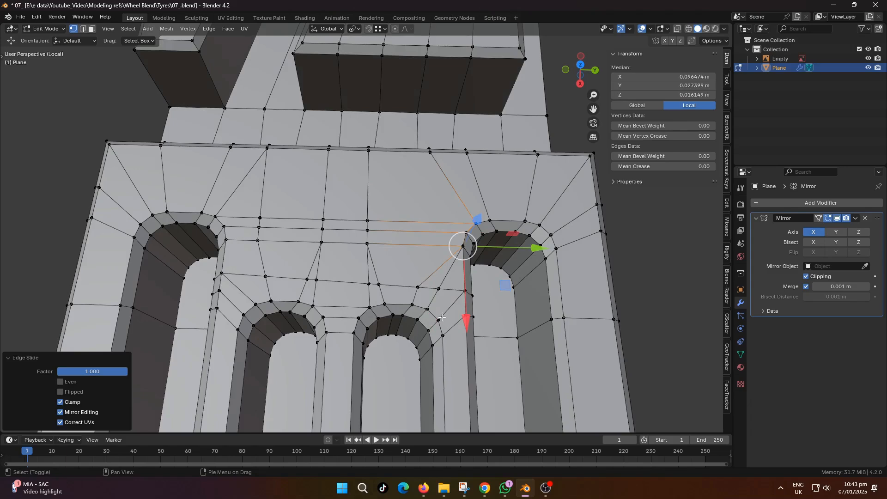
click(419, 288)
key(g)
key(g)
click(435, 302)
Connect the upper middle groove's rounded corner vertex to the border vertex beside the upper end groove.
shift+middle_drag(434, 303, 398, 273)
scroll(400, 277, up, 2)
click(406, 307)
shift+click(465, 279)
key(j)
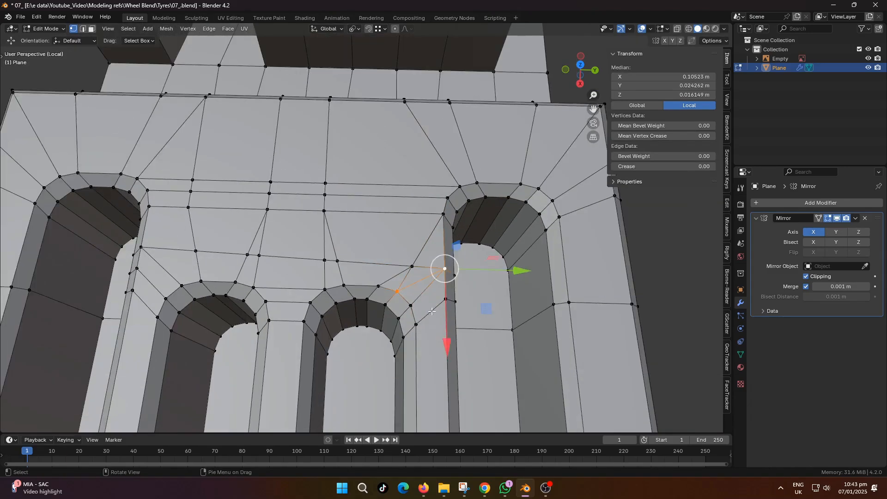
Dissolve the extra edge beside the upper end groove and add a loop cut across the rib next to it.
click(423, 356)
middle_drag(423, 356, 378, 326)
key(ctrl+r)
click(365, 318)
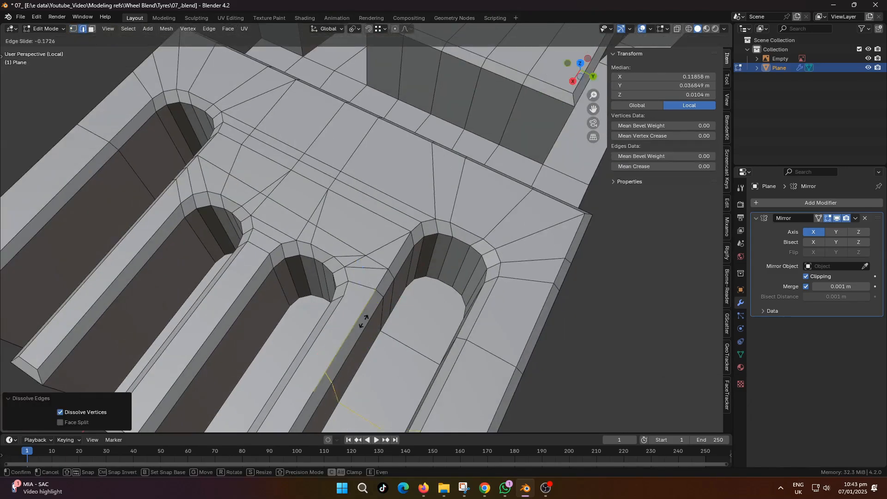
click(364, 319)
Select the entire mesh and merge its overlapping vertices by distance.
key(1)
click(375, 305)
middle_drag(344, 282, 393, 254)
key(a)
key(m)
key(b)
Dissolve the diagonal edge beside the upper middle groove and connect the groove's rounded-corner vertex to the edge-row vertex above it.
click(400, 261)
key(ctrl+x)
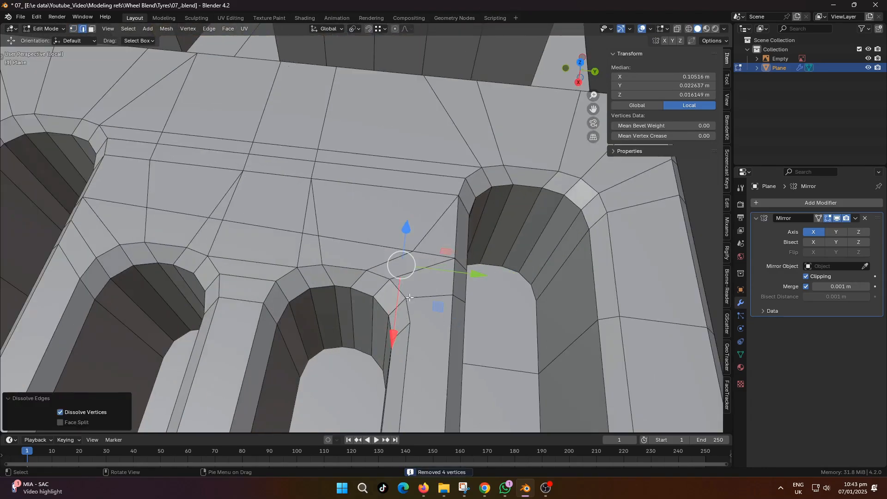
key(1)
click(417, 246)
shift+click(400, 264)
middle_drag(433, 305, 450, 319)
key(KP_7)
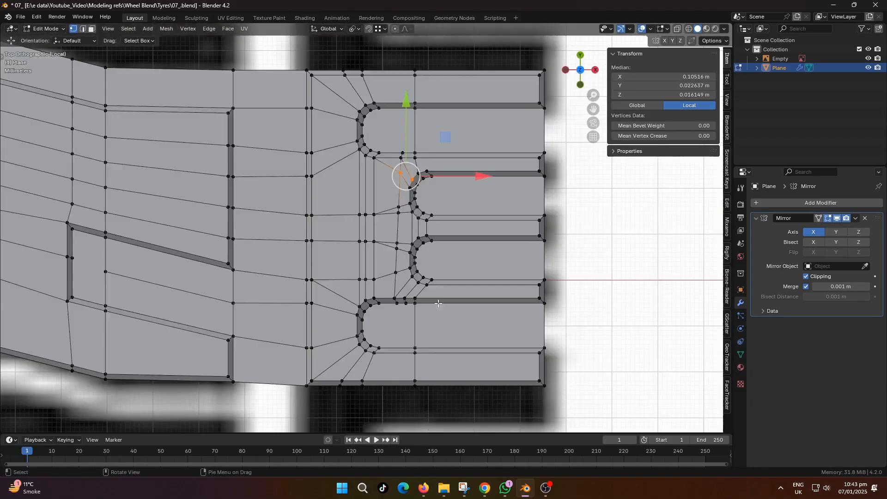
scroll(438, 300, up, 2)
shift+middle_drag(441, 247, 427, 292)
middle_drag(483, 320, 408, 293)
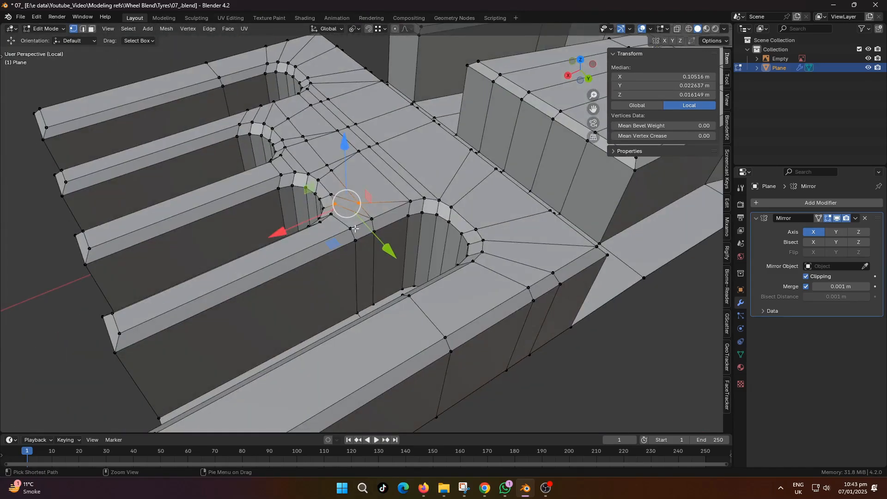
Add a centred loop cut across the rib between the upper middle and upper end grooves and slide it towards the rounded ends.
key(ctrl+r)
click(368, 258)
right_click(368, 259)
key(alt+z)
middle_drag(368, 259, 354, 277)
key(alt+z)
scroll(361, 287, up, 2)
key(g)
key(g)
click(395, 300)
Merge the vertices overlapping after the rib's edge slide by distance across the whole mesh.
middle_drag(395, 301, 393, 328)
scroll(392, 277, up, 2)
key(a)
click(406, 369)
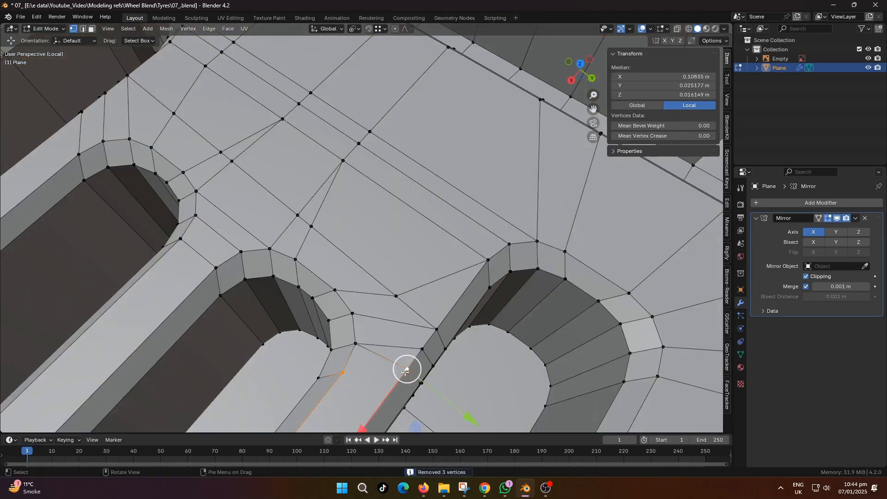
Slide the vertex between the upper middle and upper end grooves along its edge row towards the block's centre.
key(1)
click(396, 297)
scroll(395, 295, down, 2)
middle_drag(395, 295, 417, 294)
key(g)
key(g)
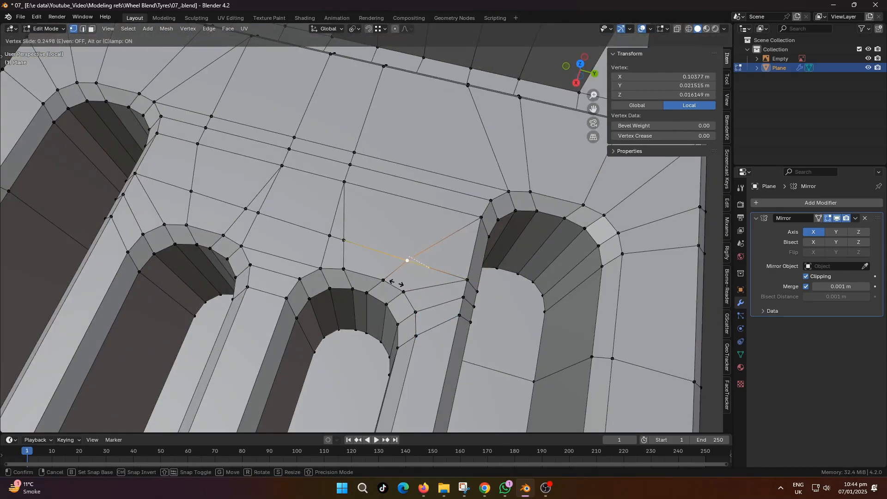
click(397, 283)
Dissolve the extra edges around the upper middle groove's rounded corner.
shift+middle_drag(454, 95, 437, 130)
click(464, 251)
shift+click(390, 295)
key(ctrl+x)
Dissolve the lengthwise edge row between the two end grooves that lies farthest from the middle grooves.
middle_drag(403, 287, 385, 277)
click(191, 131)
ctrl+click(449, 230)
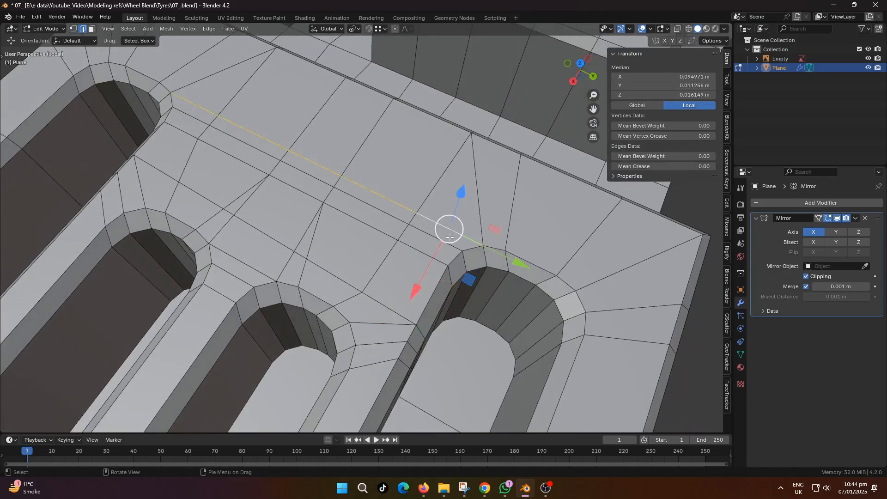
key(ctrl+x)
Align the two edge-row vertices beside the lower end groove by scaling them to 0 along Y, and move them along Y.
middle_drag(382, 245, 422, 236)
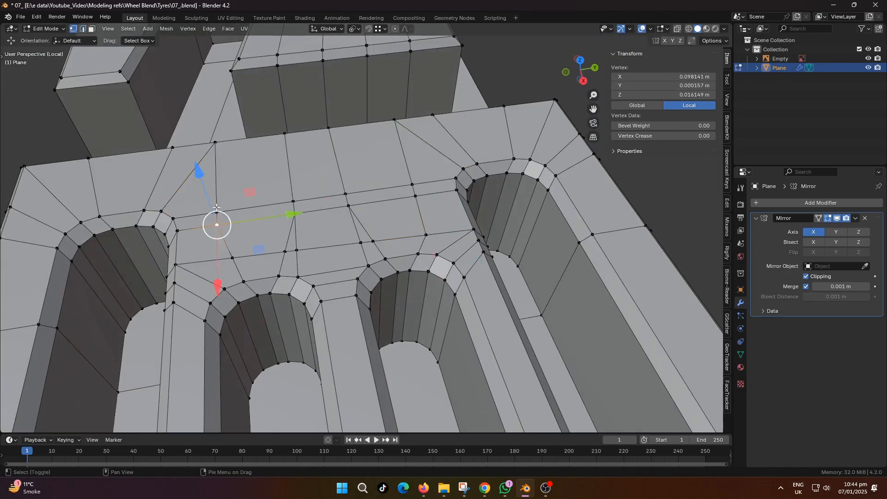
shift+click(217, 212)
key(s)
key(y)
key(0)
key(Return)
middle_drag(356, 244, 361, 281)
key(g)
key(y)
click(373, 240)
scroll(365, 247, down, 3)
key(2)
alt+click(364, 246)
alt+shift+click(296, 231)
ctrl+alt+click(364, 263)
scroll(350, 282, down, 2)
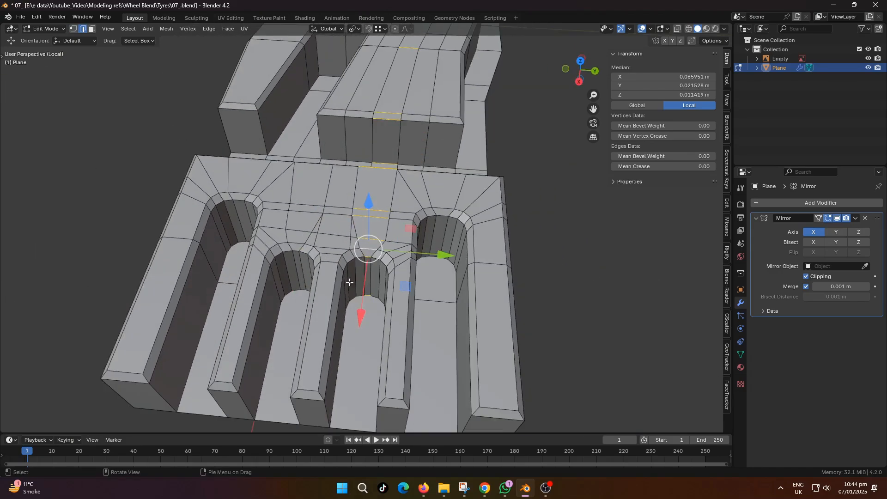
middle_drag(304, 245, 328, 250)
click(629, 253)
scroll(495, 295, up, 2)
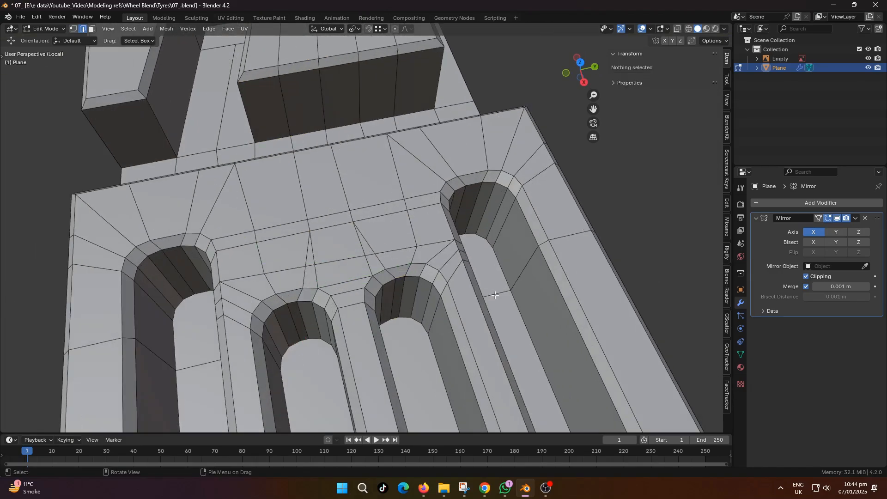
Dissolve the extra edge row running just above the rounded ends of the two middle grooves.
alt+click(404, 247)
key(x)
click(406, 251)
key(ctrl+z)
middle_drag(402, 317, 389, 311)
key(x)
click(389, 312)
Slide the extra edge beside the end groove's inner corner onto its neighbour and merge the mesh's overlapping vertices by distance.
middle_drag(317, 325, 209, 321)
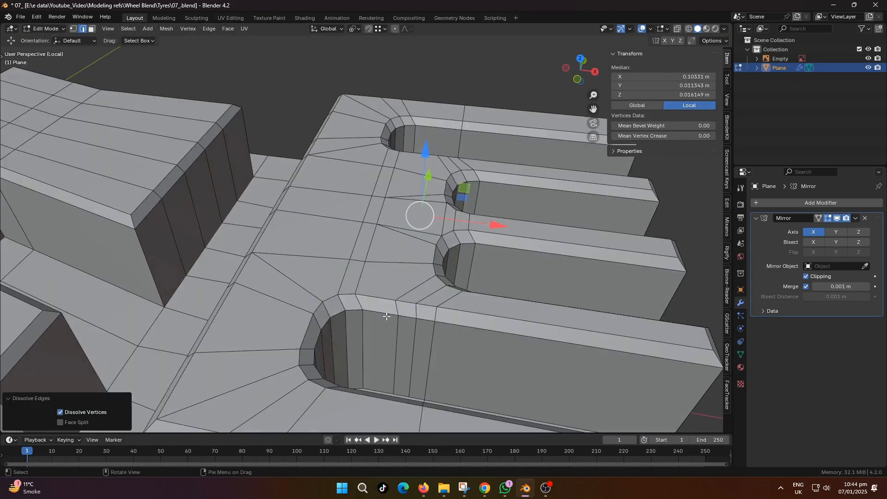
click(348, 324)
click(380, 291)
key(g)
key(g)
click(429, 296)
key(a)
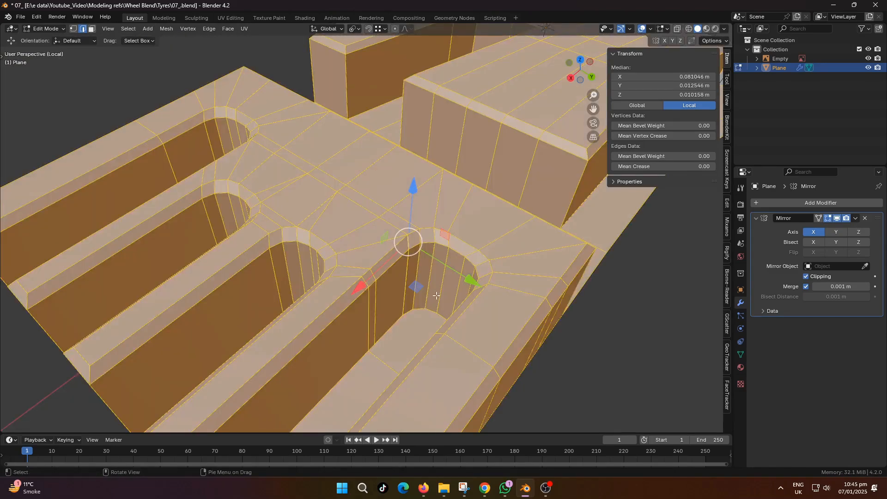
click(637, 364)
Dissolve the leftover short edges above and between the rounded ends of the two middle grooves.
middle_drag(340, 264, 392, 271)
key(1)
scroll(392, 272, up, 1)
click(393, 264)
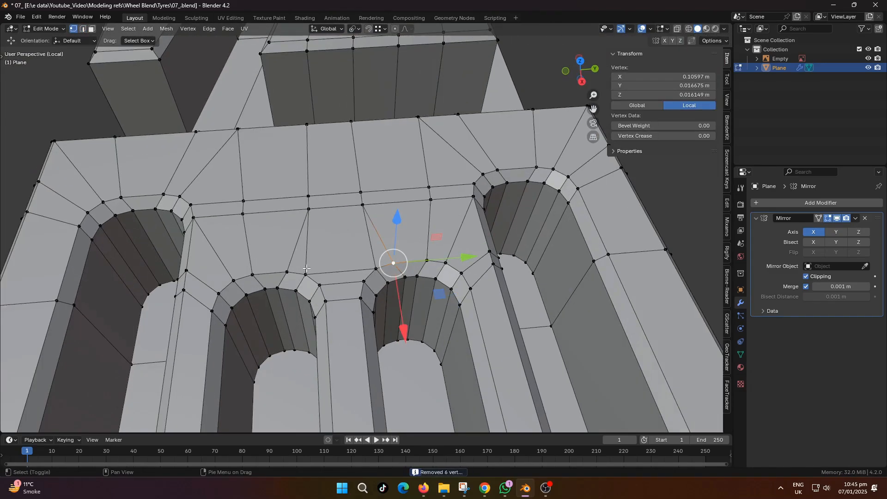
middle_drag(359, 210, 286, 308)
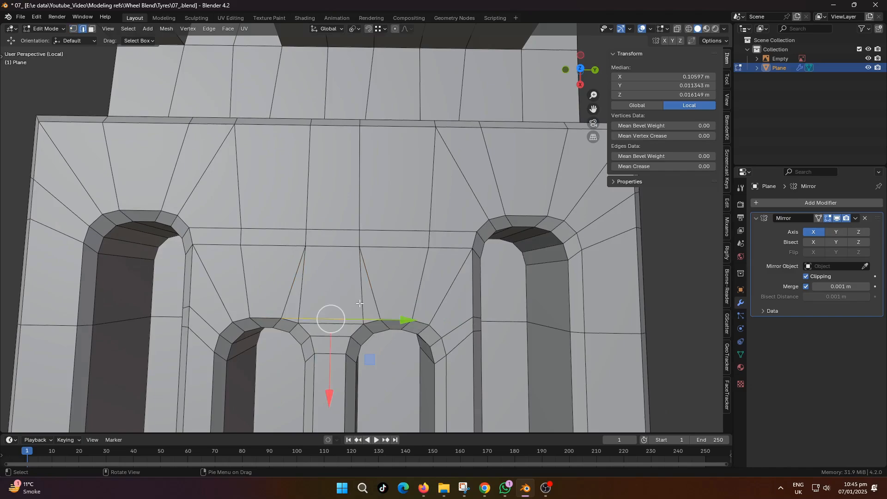
middle_drag(393, 311, 398, 298)
scroll(395, 303, up, 3)
click(387, 311)
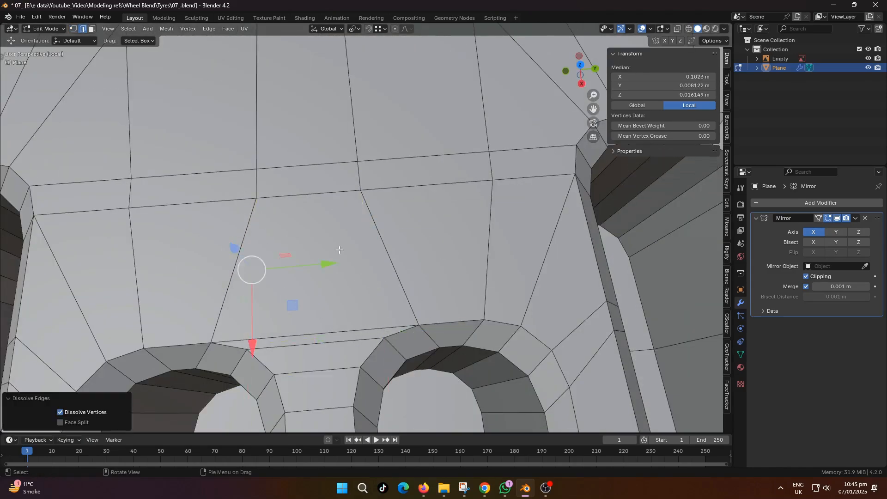
Examine the cleaned-up topology around the four grooves from several angles.
scroll(340, 250, down, 7)
middle_drag(340, 250, 358, 252)
click(568, 217)
scroll(437, 258, up, 3)
scroll(437, 261, down, 3)
middle_drag(437, 261, 426, 243)
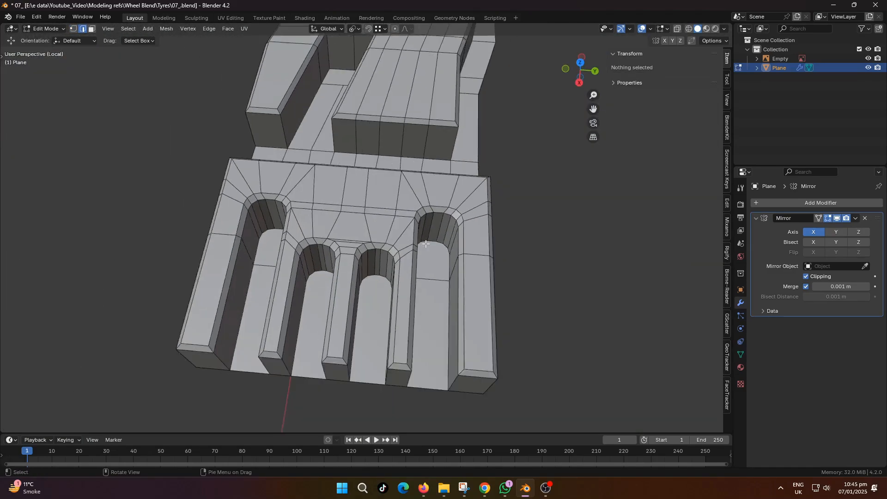
middle_drag(399, 280, 388, 284)
scroll(388, 284, up, 2)
middle_drag(573, 340, 569, 283)
middle_drag(363, 240, 347, 264)
middle_drag(291, 252, 332, 236)
middle_drag(509, 235, 388, 305)
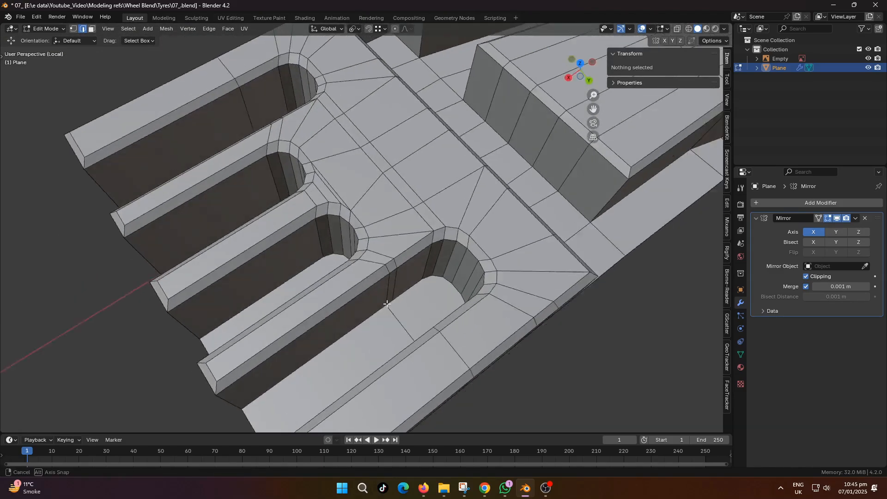
Add a loop cut across the outer rib of the upper end groove and slide it together with the opposite outer rib's loop.
middle_drag(217, 318, 362, 334)
key(ctrl+r)
click(362, 334)
middle_drag(376, 287, 517, 218)
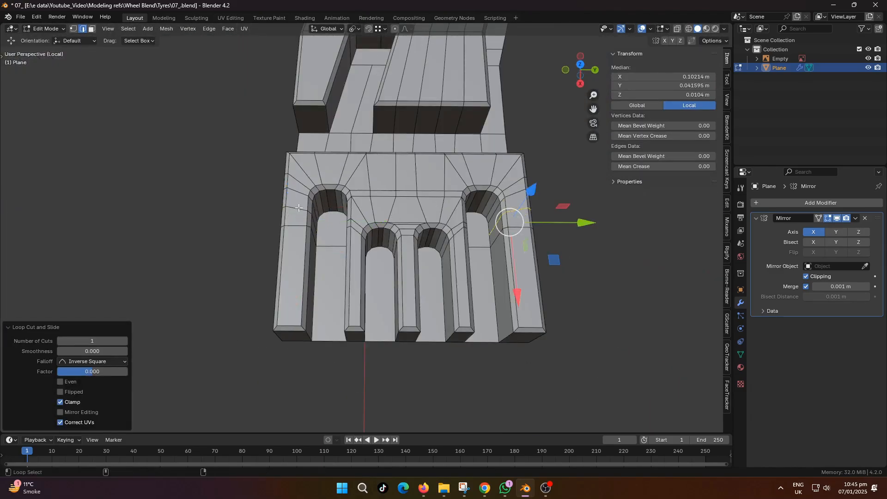
alt+shift+click(298, 208)
scroll(370, 241, up, 2)
key(g)
key(g)
click(459, 275)
Connect the two opposite vertices across the floor of the upper end groove.
middle_drag(499, 275, 379, 282)
scroll(400, 282, up, 3)
key(1)
click(382, 334)
shift+click(372, 242)
key(j)
Connect the matching pair of vertices across the floor of the lower end groove.
scroll(373, 241, down, 4)
middle_drag(259, 277, 373, 299)
shift+middle_drag(258, 305, 469, 284)
scroll(470, 283, up, 3)
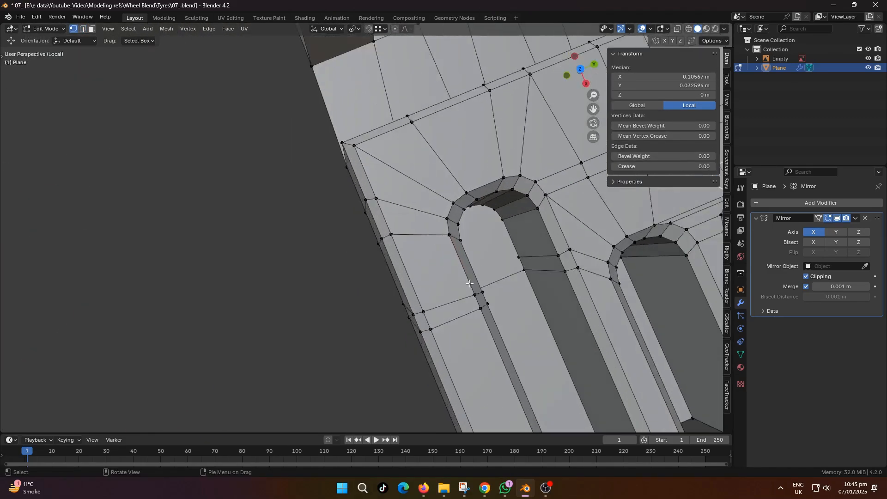
scroll(470, 283, up, 3)
shift+middle_drag(577, 286, 400, 287)
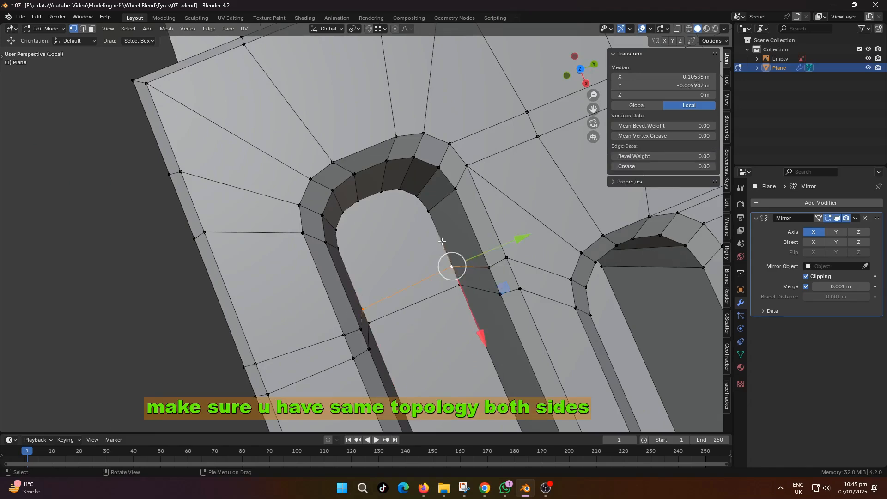
Examine the whole mirrored tread segment in Object Mode and return to Edit Mode.
scroll(442, 242, down, 5)
middle_drag(337, 327, 427, 307)
scroll(388, 265, down, 5)
key(Tab)
scroll(406, 268, down, 2)
key(q)
click(514, 266)
scroll(442, 323, down, 2)
scroll(427, 306, up, 1)
key(Tab)
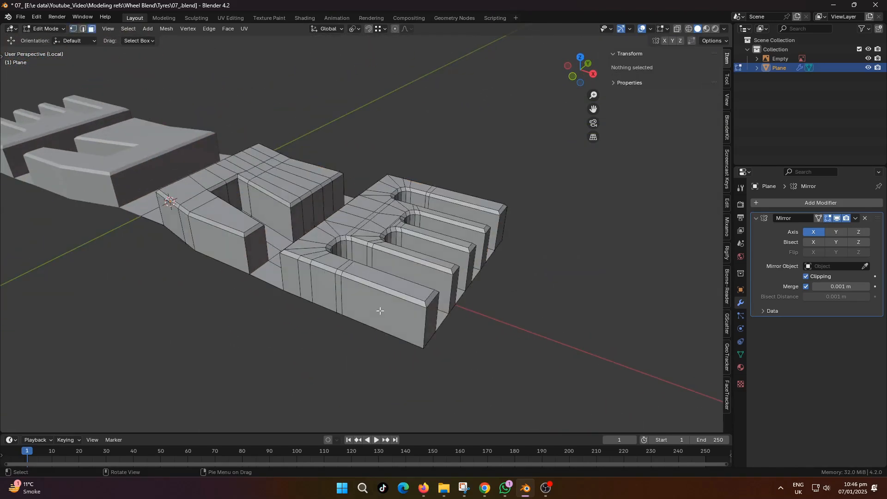
Delete the side-wall and bevel faces along the grooved block's outer edge on the negative Y side.
middle_drag(341, 303, 390, 300)
scroll(416, 298, up, 3)
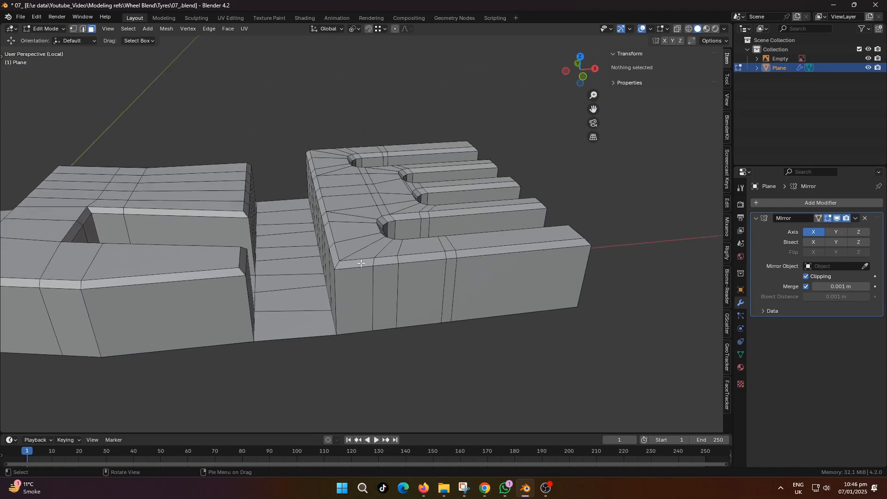
drag(437, 296, 437, 297)
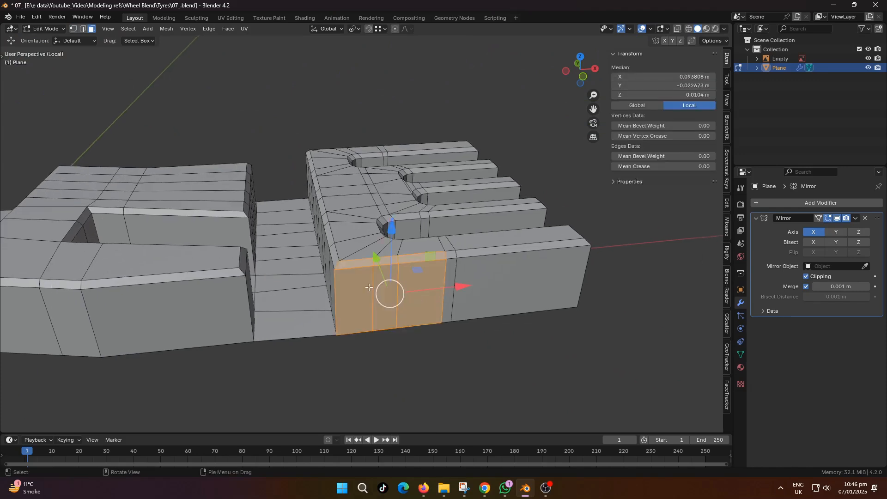
shift+click(454, 255)
middle_drag(455, 256, 351, 287)
key(alt+a)
Delete the side-wall and bevel faces along the grooved block's outer edge on the positive Y side.
drag(367, 299, 367, 300)
middle_drag(367, 300, 405, 276)
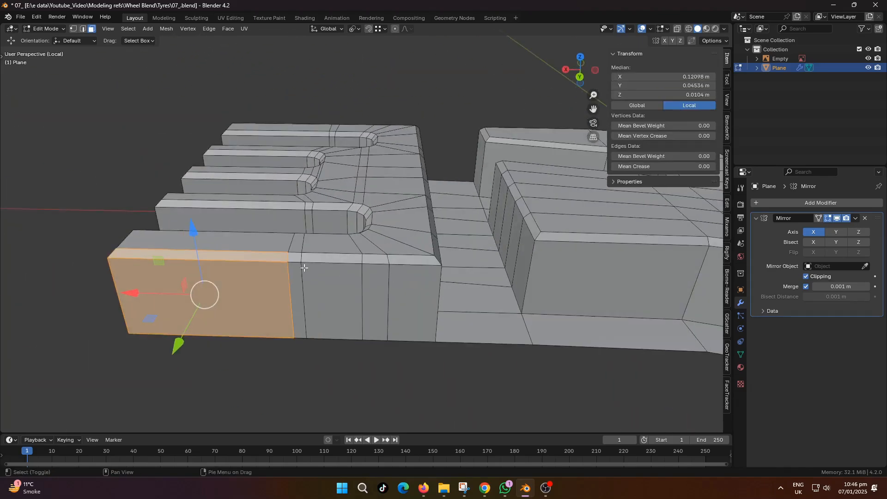
shift+drag(371, 286, 394, 294)
key(x)
key(f)
scroll(414, 274, down, 1)
Select the grooved block's open upper border vertices on the negative Y side and flatten them by scaling to 0 along Y.
middle_drag(414, 273, 545, 295)
scroll(365, 303, up, 2)
middle_drag(364, 303, 452, 318)
scroll(452, 318, up, 1)
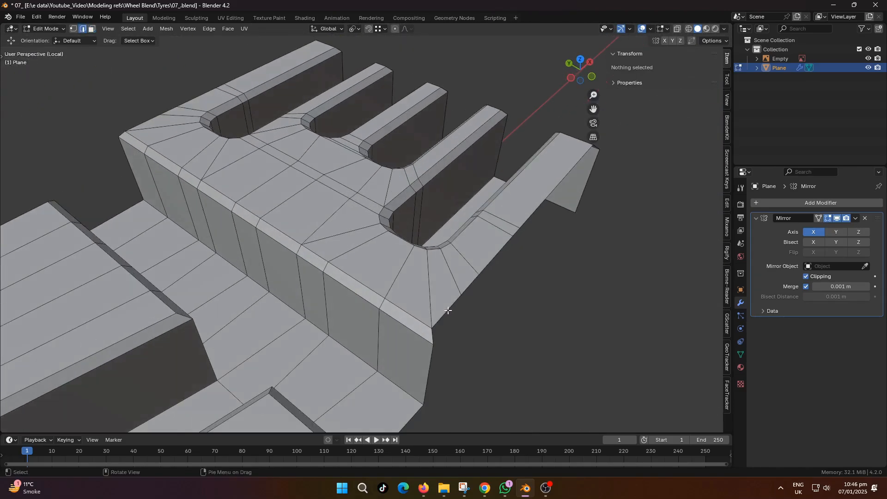
alt+click(447, 310)
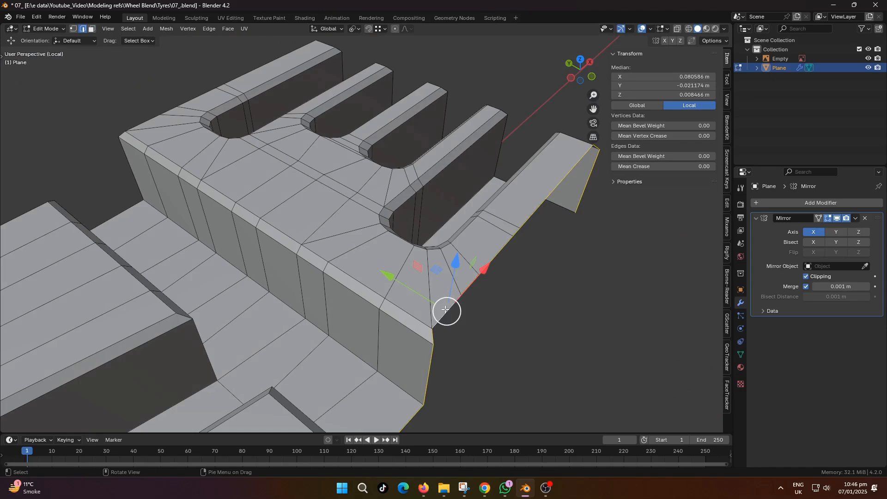
ctrl+click(585, 204)
scroll(562, 231, down, 1)
key(1)
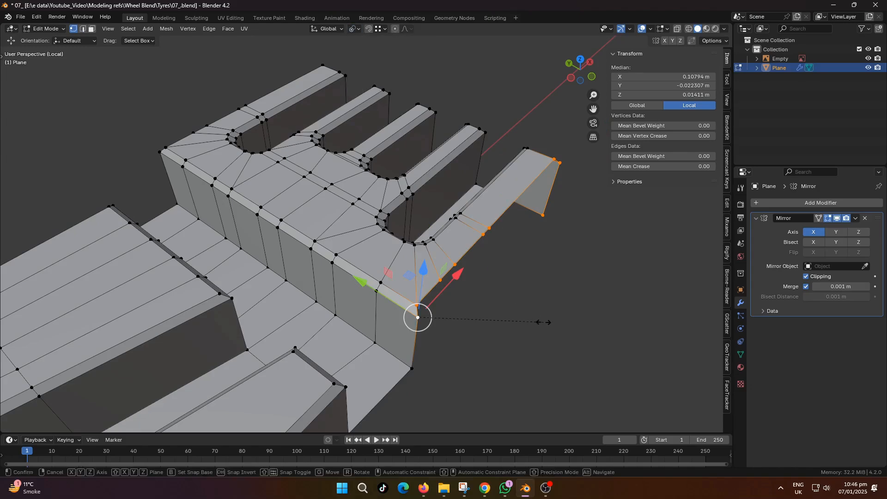
key(0)
key(Return)
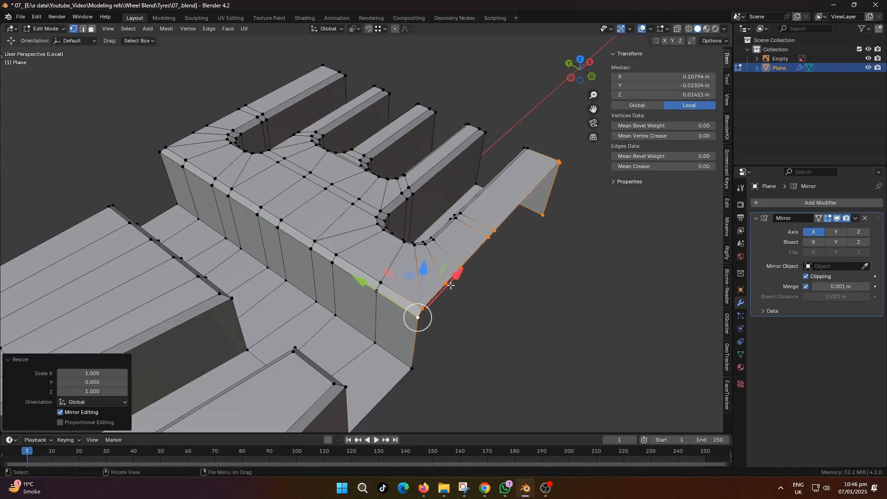
Select the grooved block's open border vertices on the positive Y side and flatten them by scaling to 0 along Y.
middle_drag(451, 286, 234, 240)
click(204, 207)
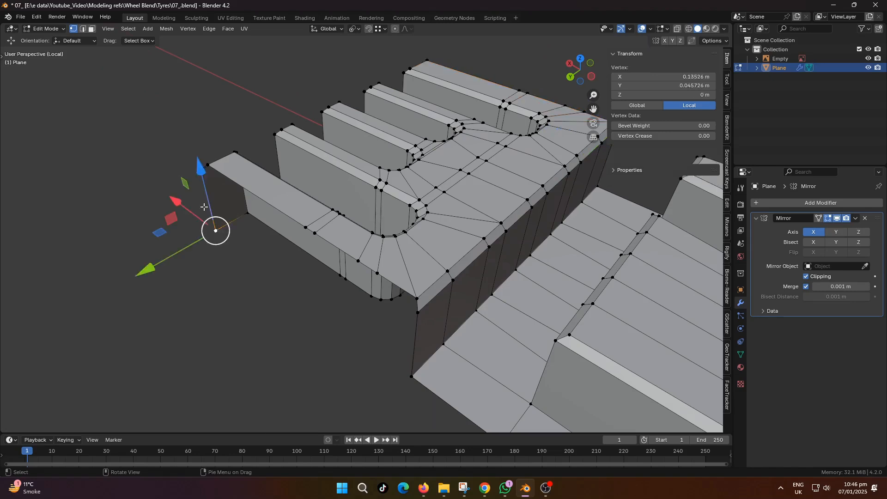
ctrl+click(207, 163)
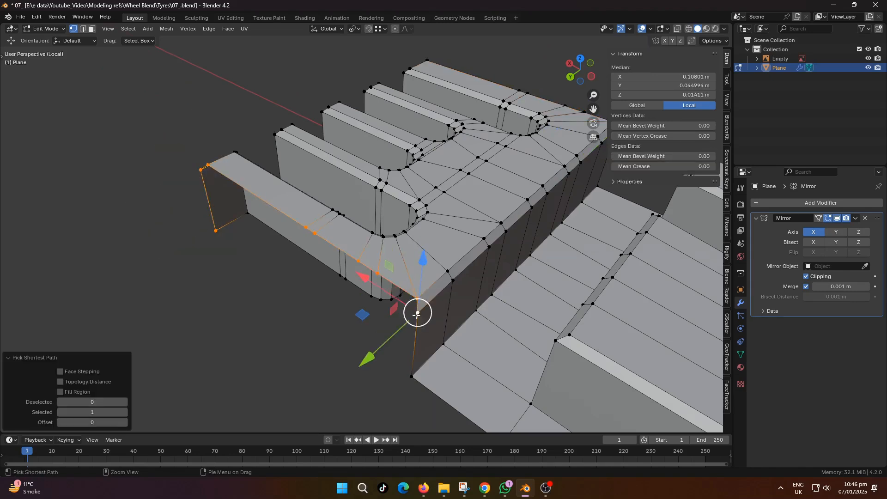
middle_drag(416, 314, 525, 343)
key(s)
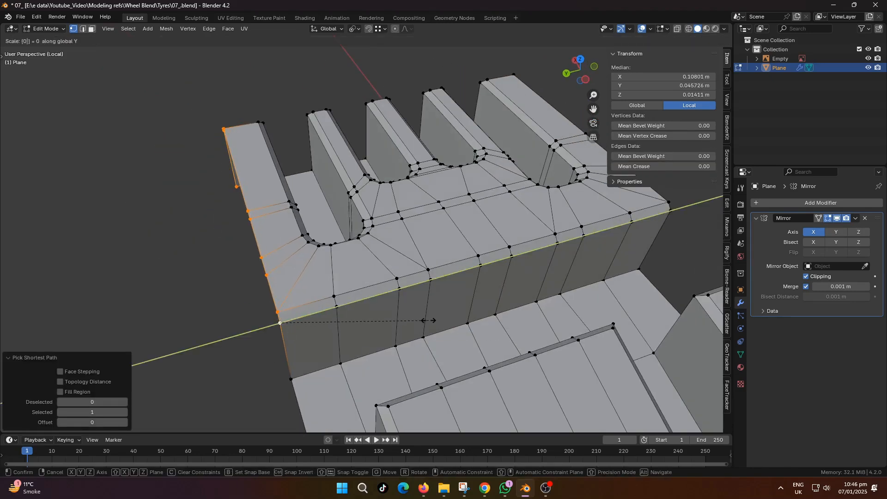
key(Return)
scroll(412, 305, down, 6)
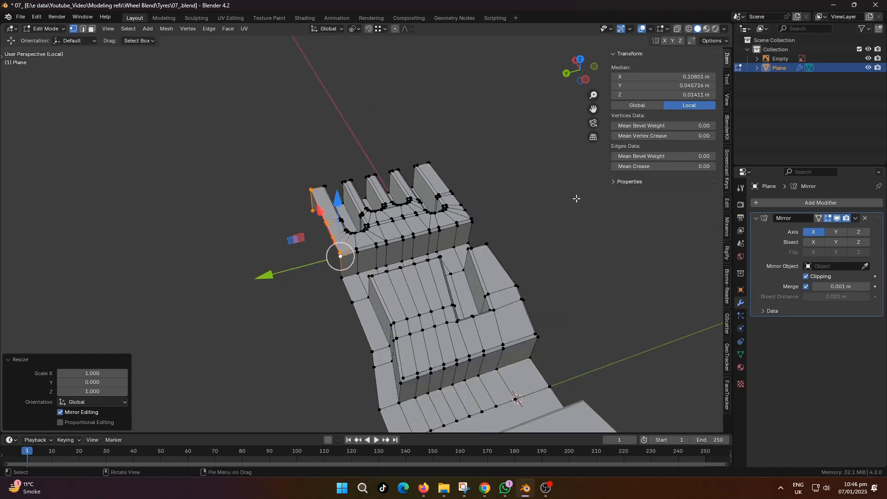
click(576, 199)
Examine the whole tread segment in Object Mode and compare its outline with the reference image in top wireframe view.
middle_drag(576, 198, 425, 281)
key(Tab)
scroll(411, 289, down, 2)
scroll(410, 287, up, 5)
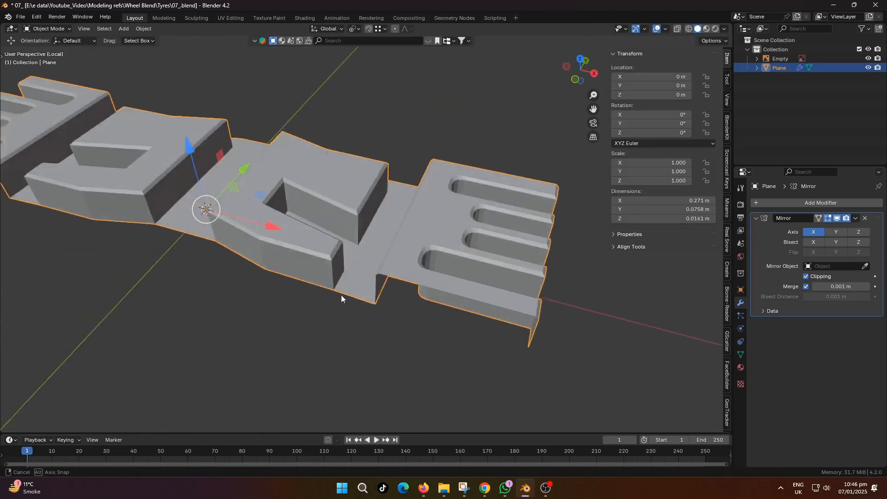
middle_drag(341, 295, 373, 313)
key(KP_7)
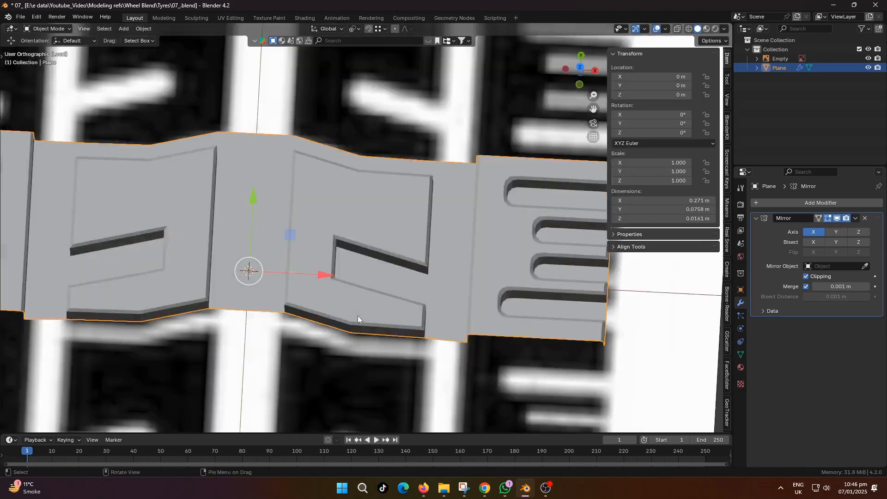
scroll(358, 315, up, 4)
key(z)
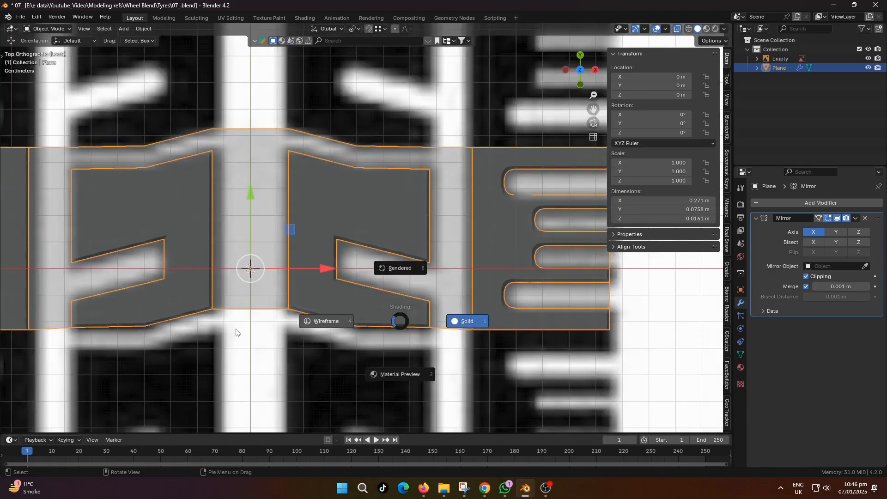
click(238, 332)
scroll(335, 322, down, 2)
key(Tab)
scroll(352, 305, up, 2)
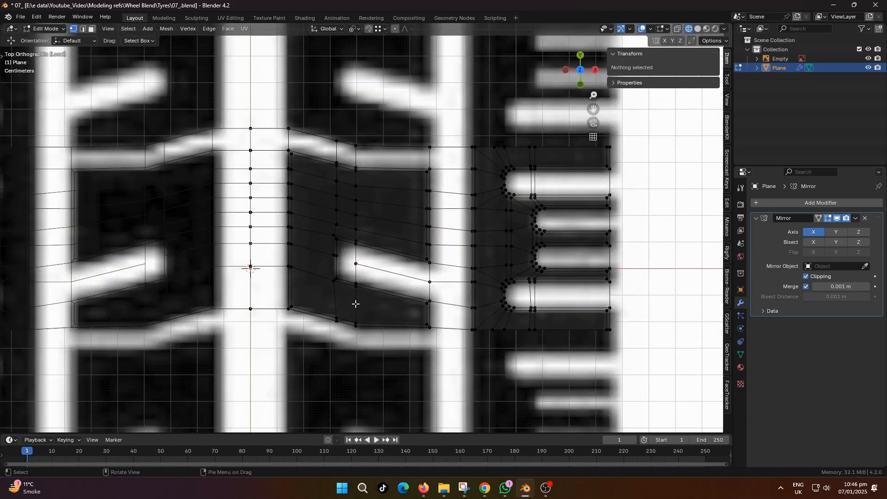
scroll(349, 323, down, 2)
key(z)
key(alt+z)
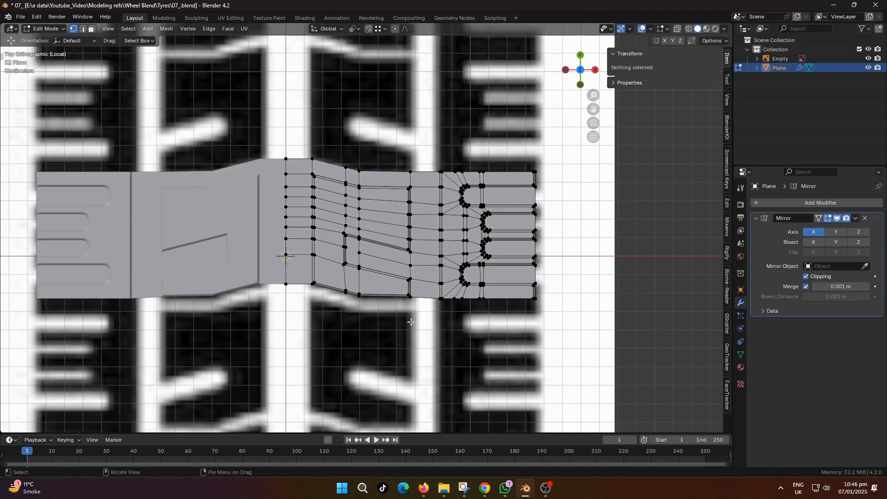
Bevel the two inner corner edges at the middle block's groove end with a 0.0052 m width and 3 segments.
middle_drag(411, 320, 325, 264)
scroll(324, 263, up, 2)
scroll(324, 264, up, 5)
key(2)
mouse_move(252, 292)
middle_down()
mouse_move(286, 282)
mouse_move(267, 265)
mouse_move(250, 301)
middle_up()
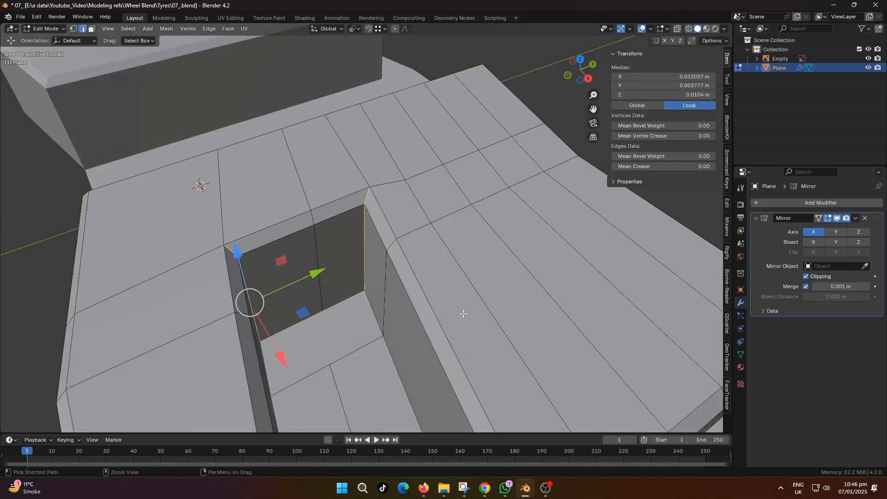
key(ctrl+b)
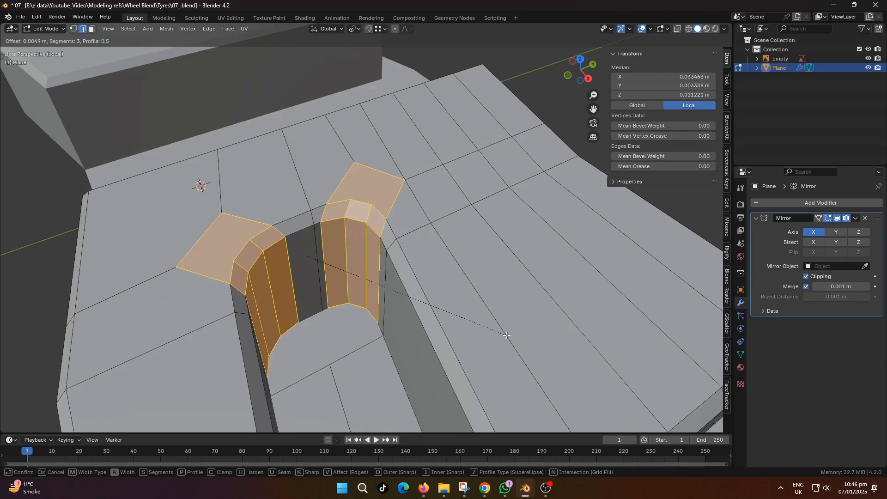
click(509, 337)
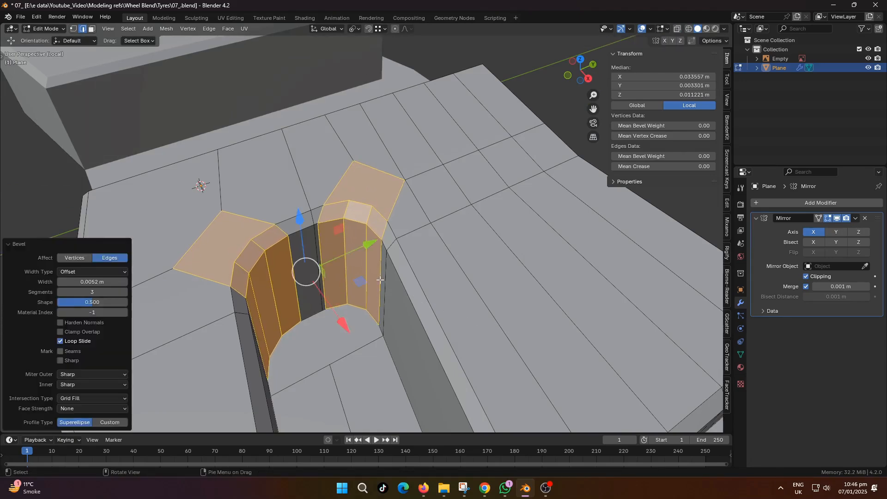
Dissolve the leftover edges that the bevel created on the top face around the middle block's rounded groove end.
alt+click(306, 192)
key(x)
click(352, 242)
middle_drag(353, 242, 315, 248)
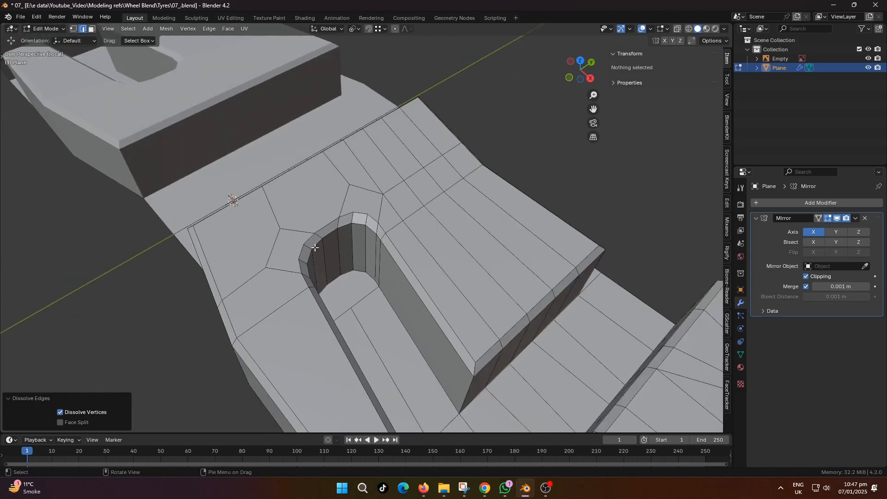
click(272, 245)
key(x)
click(302, 296)
click(368, 189)
key(x)
click(391, 224)
Edge-slide the cut on the middle block's positive Y side wall along to the block's inner corner.
middle_drag(448, 210, 418, 213)
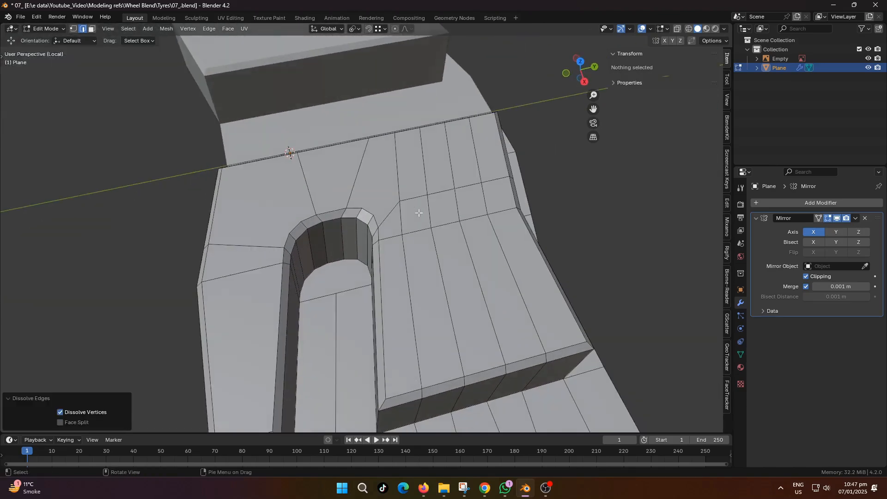
click(415, 201)
middle_drag(485, 217, 566, 251)
click(338, 329)
middle_drag(357, 323, 374, 350)
key(g)
key(g)
click(278, 341)
middle_drag(277, 339, 441, 343)
click(420, 369)
ctrl+click(417, 316)
key(g)
key(g)
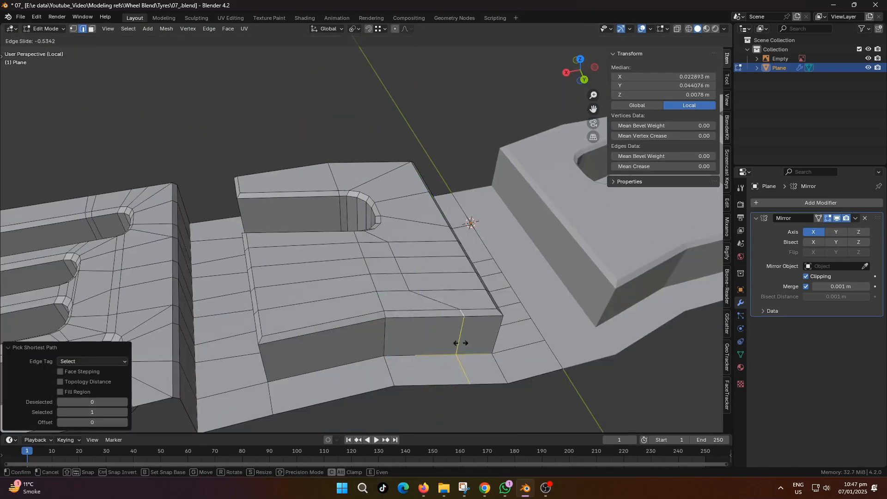
click(503, 341)
Slide the column of top-face vertices beside the groove into a diagonal running towards the block's positive Y inner corner.
middle_drag(443, 298, 517, 340)
key(1)
click(407, 218)
key(KP_7)
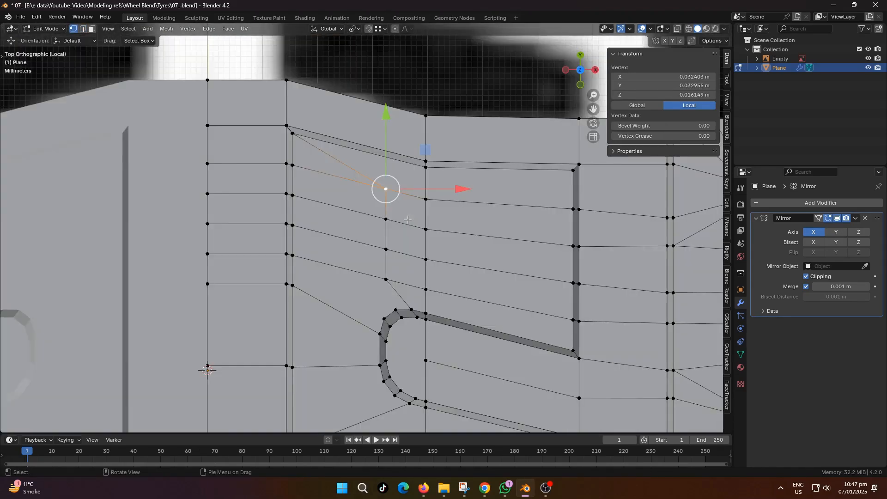
key(g)
key(g)
click(341, 207)
click(386, 248)
key(g)
key(g)
click(360, 238)
click(323, 173)
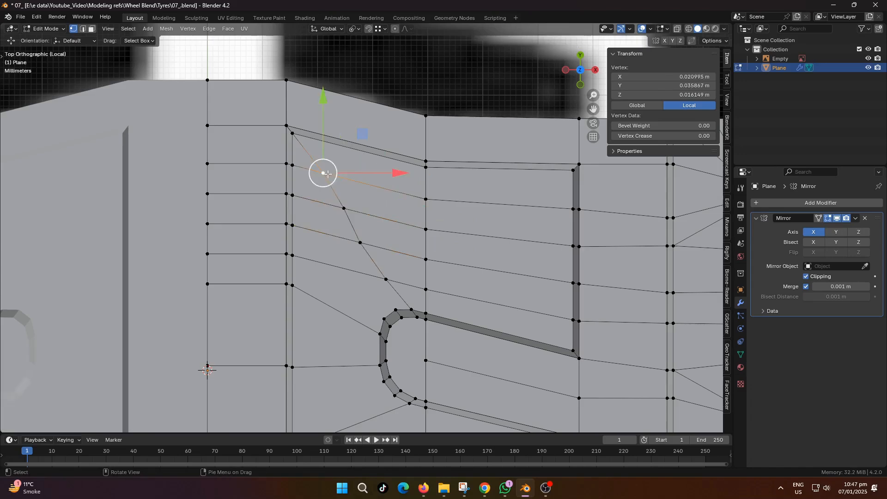
key(g)
key(g)
click(313, 171)
click(345, 208)
click(359, 241)
key(g)
key(g)
click(346, 239)
click(384, 277)
key(g)
key(g)
click(371, 276)
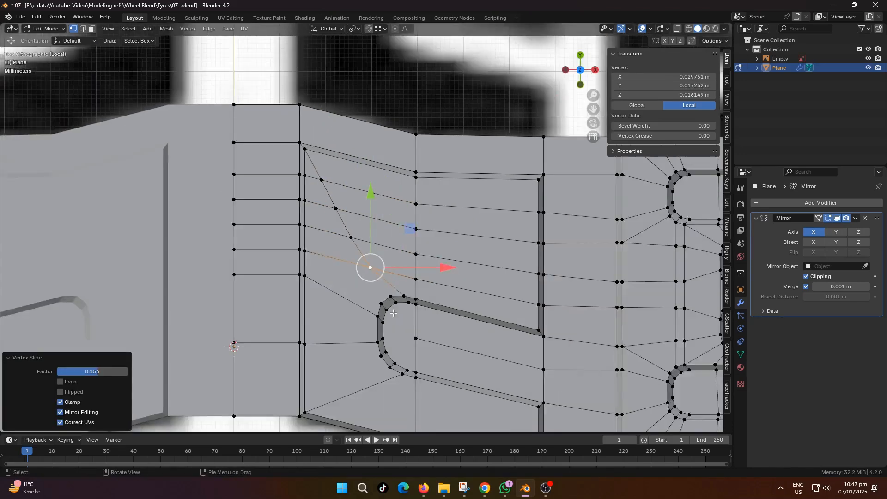
Select the vertex path beside the middle block's groove and slide it along its neighbouring edges.
middle_drag(393, 311, 505, 309)
click(408, 259)
ctrl+click(395, 342)
key(g)
key(g)
click(452, 305)
middle_drag(381, 196, 397, 245)
key(alt+a)
Dissolve the diagonal edge path between the groove and the inner corner, and merge all vertices by a distance of 0.0001 m.
key(2)
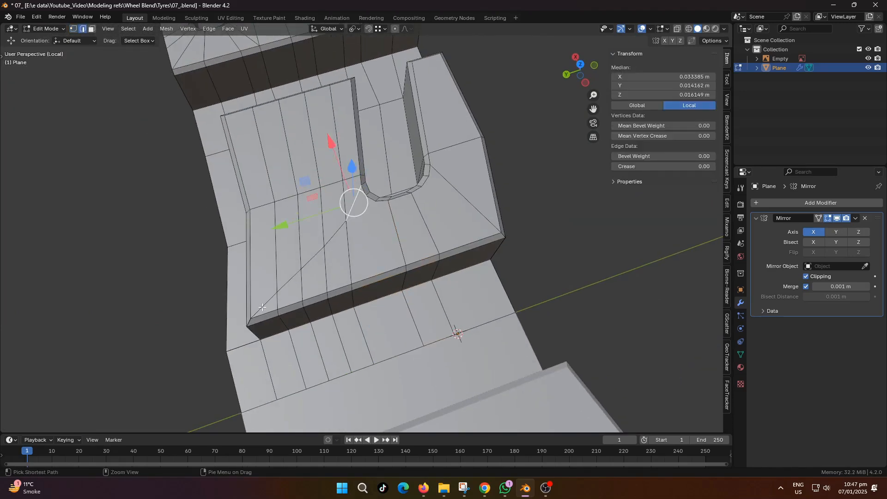
ctrl+click(262, 308)
key(ctrl+x)
key(a)
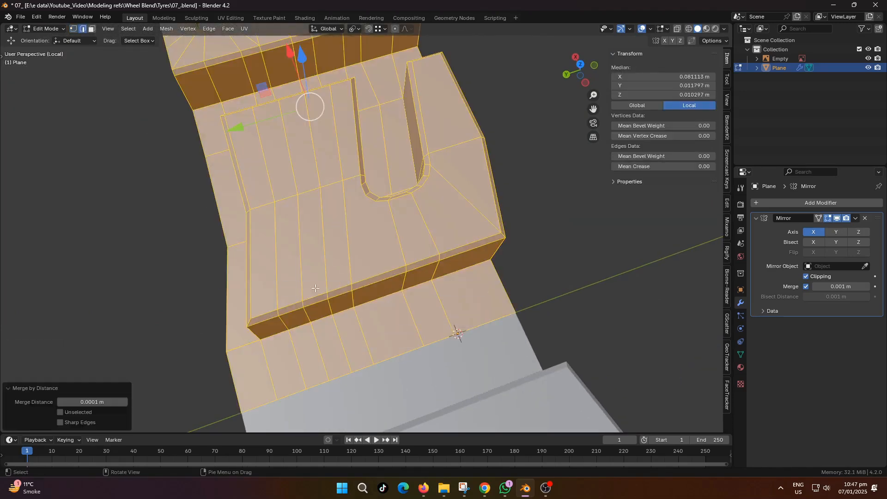
middle_drag(315, 288, 221, 280)
key(alt+a)
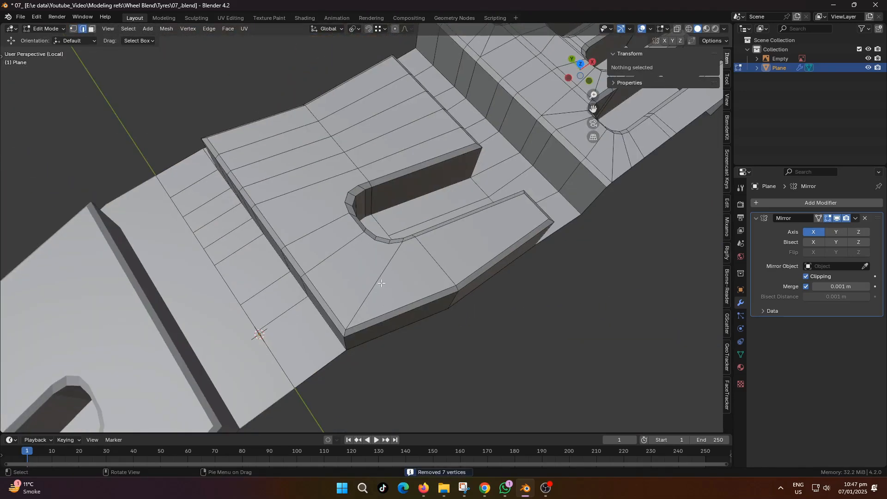
Connect the middle block's negative Y inner corner vertex to a vertex on the groove's rounded end.
click(342, 327)
key(1)
click(345, 329)
shift+click(401, 243)
key(j)
key(alt+a)
Add loop cuts between the inner corner and the bend on both Y sides, joining the negative Y cut to the groove end.
middle_drag(451, 362, 428, 356)
key(ctrl+r)
click(396, 321)
right_click(396, 321)
key(ctrl+r)
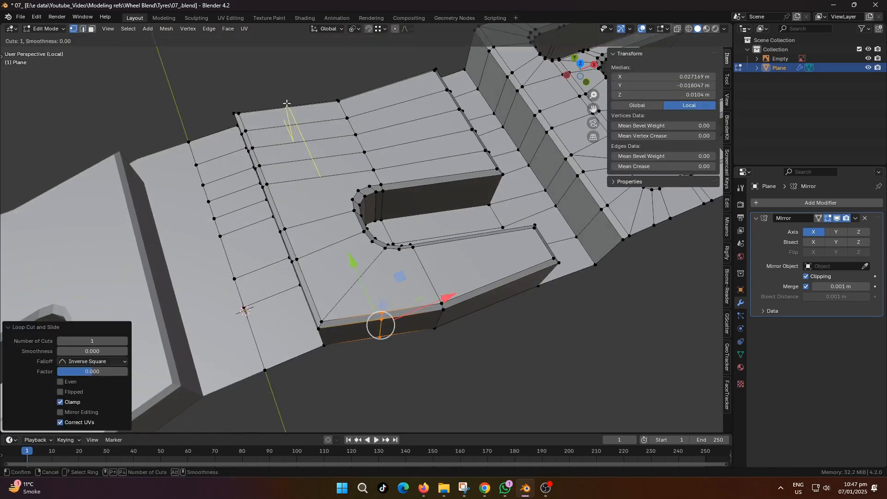
click(382, 313)
shift+click(399, 248)
middle_drag(399, 248, 343, 304)
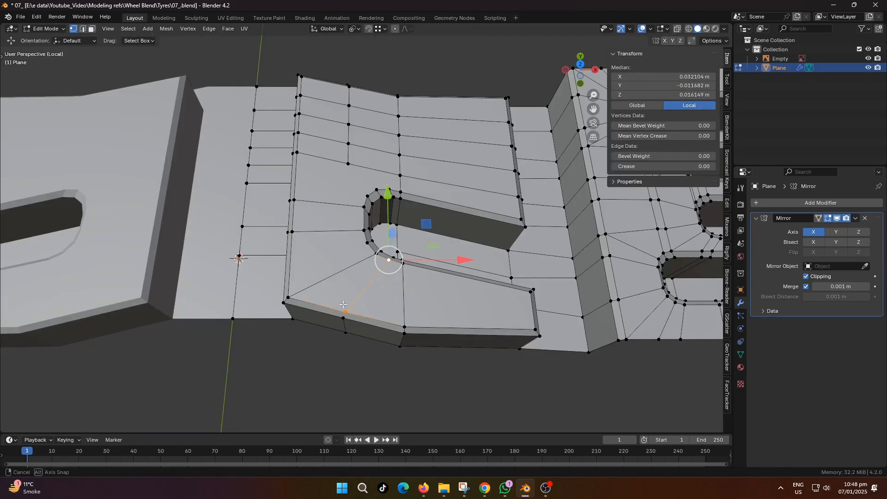
Edge-slide the new cuts on the middle block's positive and negative Y sides close to the bend.
click(352, 162)
middle_drag(352, 162, 352, 250)
middle_drag(358, 286, 370, 235)
key(alt+z)
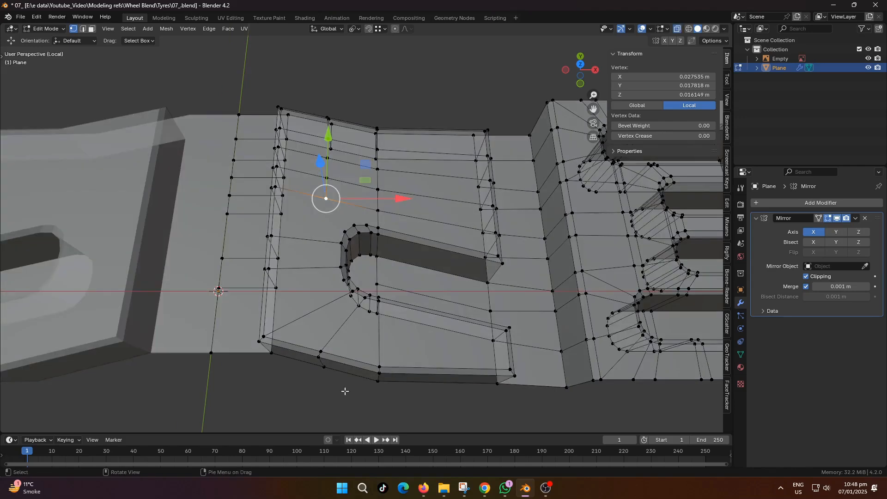
drag(347, 386, 305, 343)
key(alt+z)
click(390, 301)
key(2)
middle_drag(390, 301, 457, 266)
key(1)
key(g)
key(g)
click(455, 298)
Connect the last vertex of the positive Y side cut to the groove rim vertex directly below it.
key(KP_7)
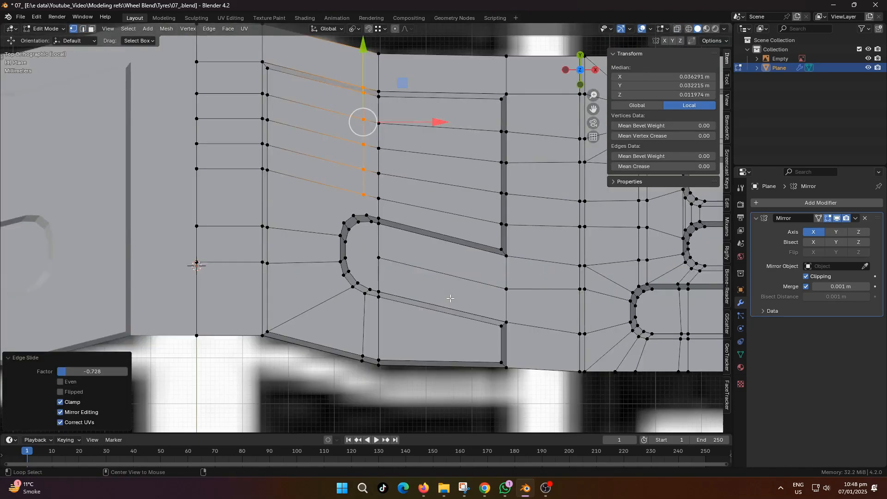
key(alt+z)
scroll(431, 199, down, 1)
click(436, 200)
scroll(416, 198, up, 2)
key(alt+z)
click(366, 188)
shift+click(367, 213)
key(j)
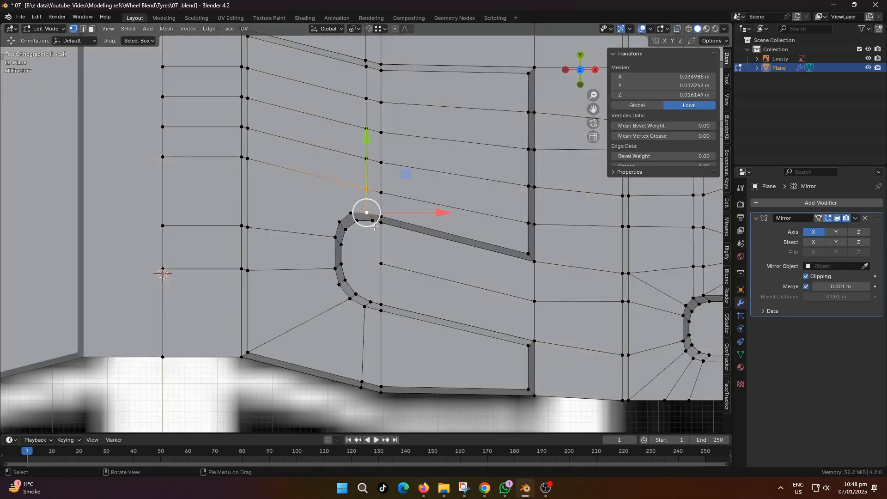
Add a centred loop cut across the middle block's inner wall and join its top vertex to the groove's rounded end.
middle_drag(258, 339, 374, 293)
key(ctrl+r)
click(386, 294)
right_click(387, 293)
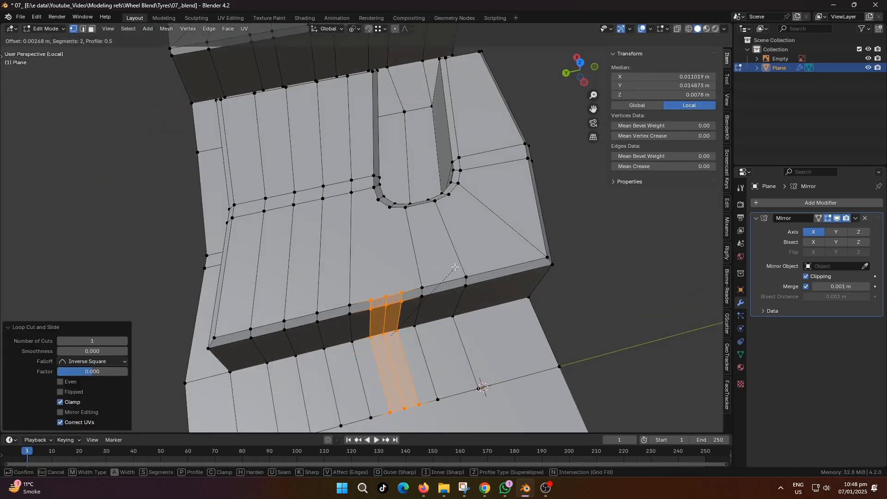
right_click(424, 296)
click(397, 293)
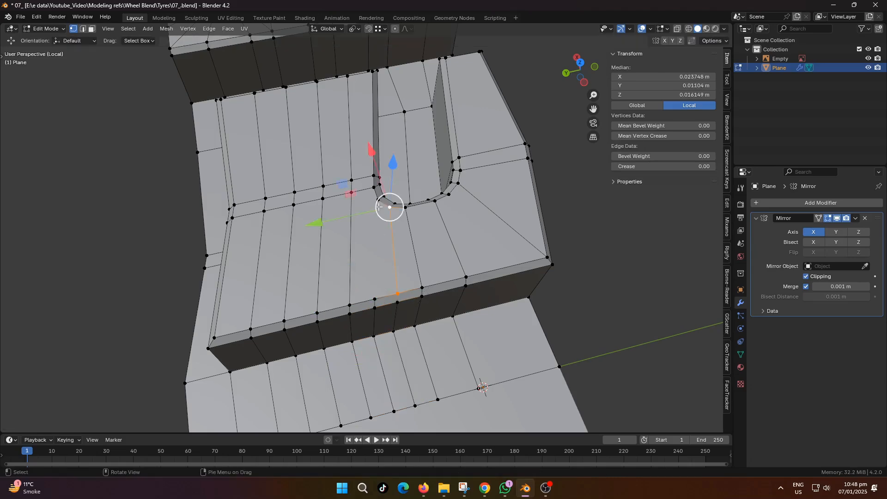
click(379, 206)
middle_drag(379, 207, 359, 205)
Slide the top-face vertex beside the groove's rounded end along its edge.
click(343, 176)
middle_drag(343, 175, 368, 216)
key(g)
key(g)
click(365, 215)
click(322, 186)
shift+click(322, 169)
scroll(478, 234, down, 2)
Dissolve the unneeded edge beside the groove and add another loop cut next to the middle block's bend.
key(2)
middle_drag(478, 233, 310, 259)
key(ctrl+x)
key(ctrl+r)
click(310, 258)
click(338, 252)
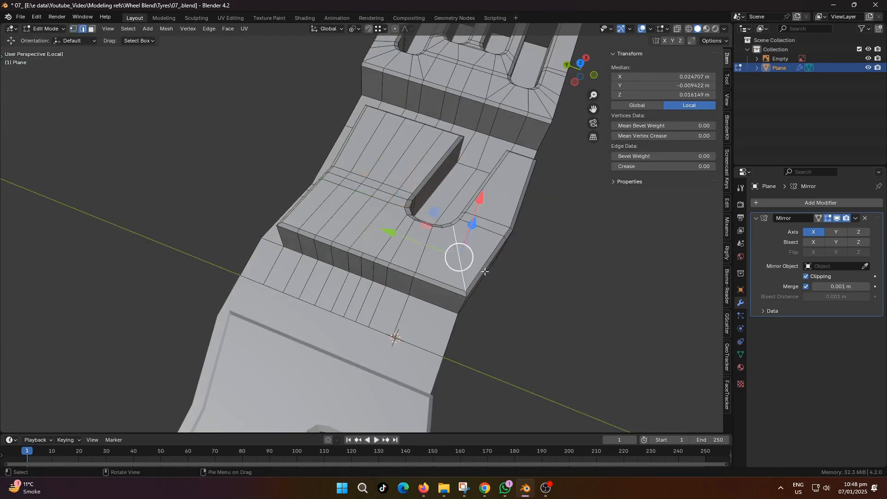
Connect the middle block's groove rim vertex to the opposite top vertex along the block's inner border.
key(1)
click(342, 236)
scroll(342, 236, up, 3)
shift+middle_drag(340, 231, 381, 253)
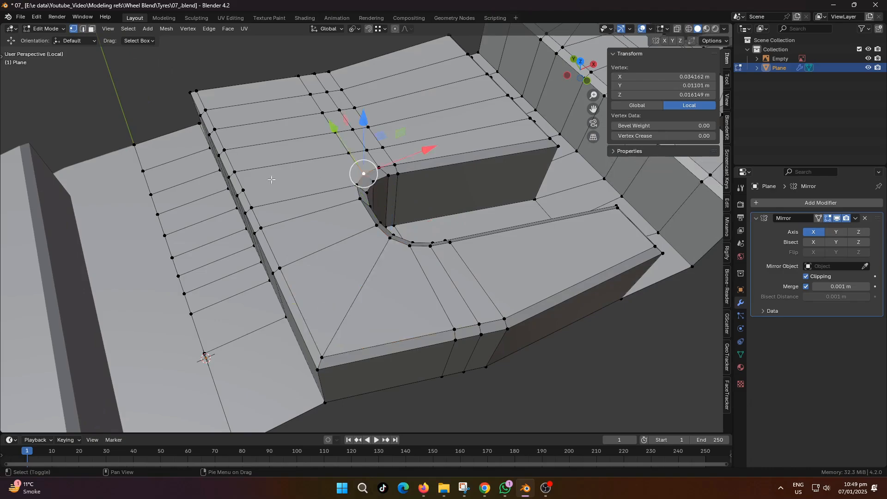
shift+click(243, 190)
key(j)
scroll(258, 199, down, 1)
click(317, 360)
Join the two opposite floor vertices across the rounded end of the middle block's groove.
middle_drag(379, 344, 263, 365)
scroll(390, 299, down, 1)
middle_drag(390, 300, 409, 273)
scroll(412, 299, up, 3)
scroll(412, 299, down, 4)
scroll(409, 272, up, 5)
middle_drag(415, 208, 427, 258)
scroll(462, 235, up, 3)
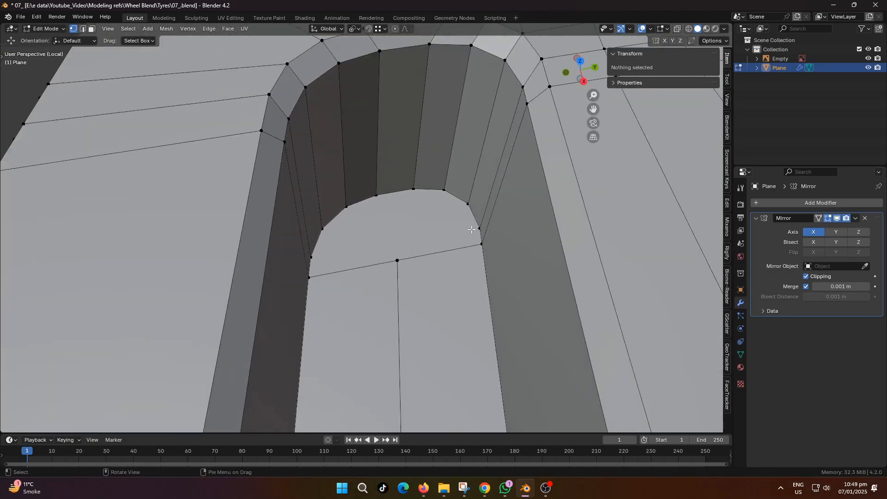
click(476, 229)
shift+click(311, 258)
key(j)
Extend the groove floor's centre edge to the vertex in the middle of the rounded end.
shift+middle_drag(457, 207, 424, 245)
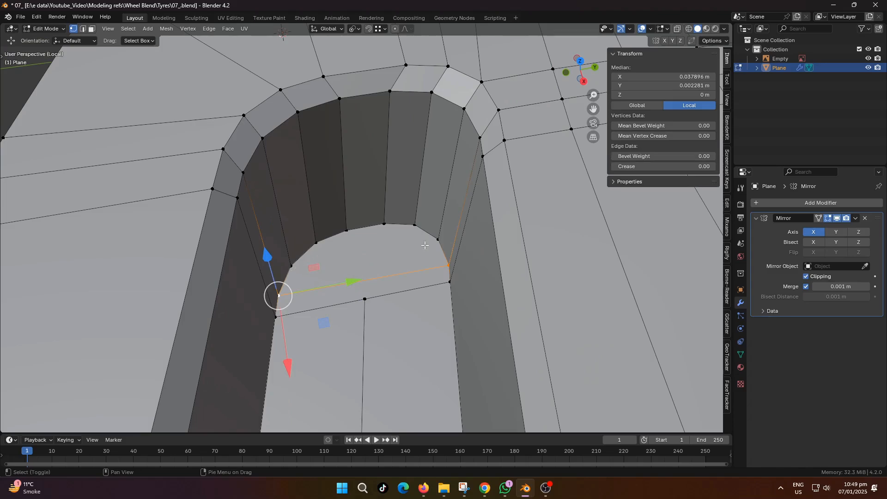
shift+click(413, 226)
key(j)
Examine the middle block's groove and its surrounding edge flow in Edit Mode and Object Mode.
scroll(406, 231, down, 4)
key(2)
scroll(397, 249, down, 5)
scroll(383, 277, up, 1)
alt+click(369, 299)
shift+middle_drag(378, 323, 383, 277)
shift+middle_drag(385, 134, 389, 192)
scroll(389, 193, up, 2)
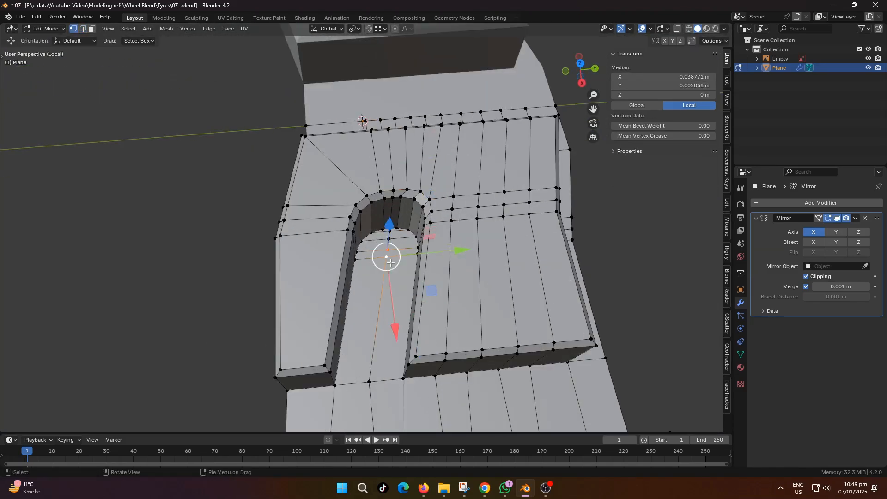
key(Tab)
scroll(440, 213, up, 5)
key(Tab)
Select the inner rim, outer rim and floor edge arcs around the rounded end of the middle block's groove.
key(alt+a)
middle_drag(420, 228, 441, 218)
key(2)
click(536, 233)
ctrl+click(400, 191)
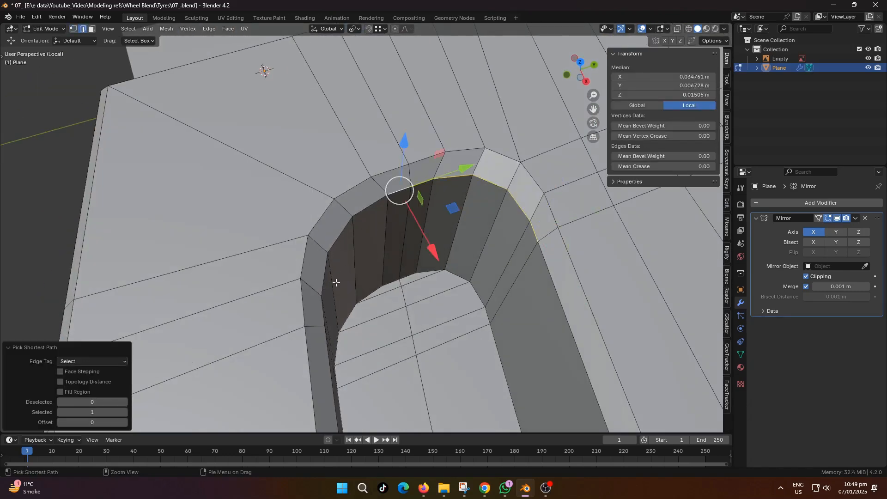
ctrl+click(323, 309)
shift+click(303, 301)
ctrl+click(390, 171)
scroll(551, 198, down, 2)
shift+click(506, 197)
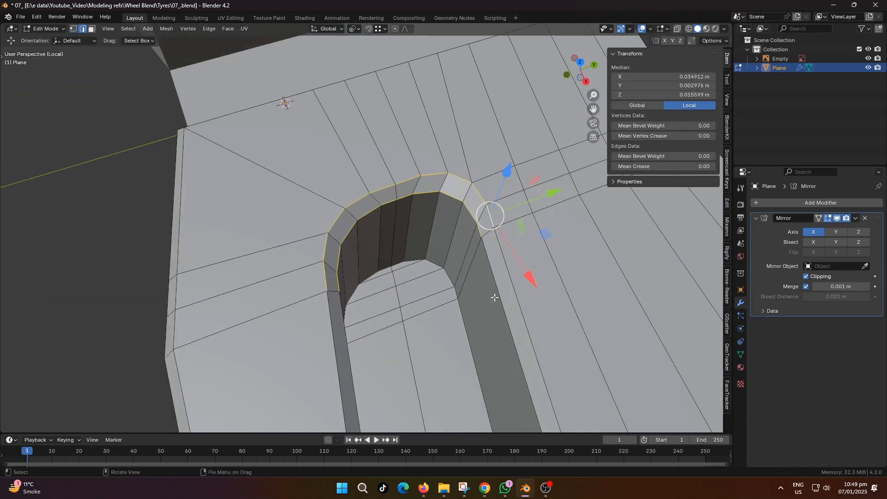
middle_drag(494, 326, 478, 335)
scroll(478, 335, up, 2)
ctrl+click(451, 294)
middle_drag(451, 294, 545, 242)
Apply LoopTools Space and Relax to the selected arcs to distribute and smooth the rounded groove end.
key(q)
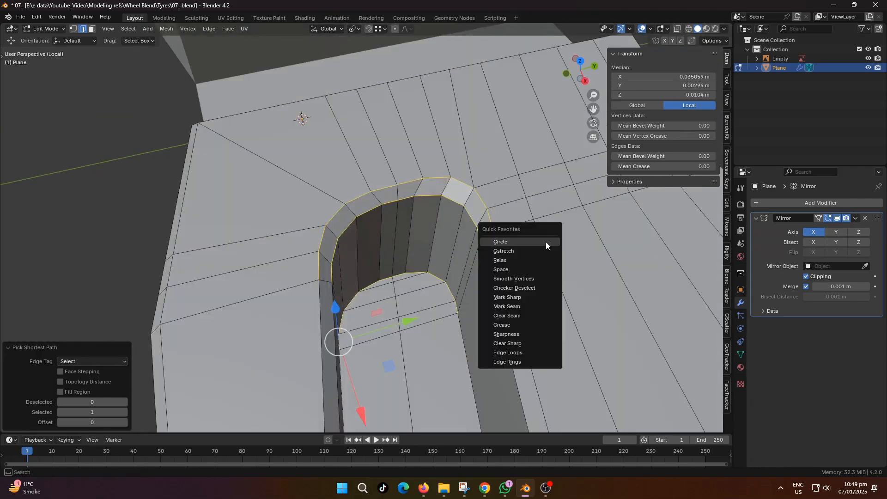
click(503, 269)
key(q)
click(519, 246)
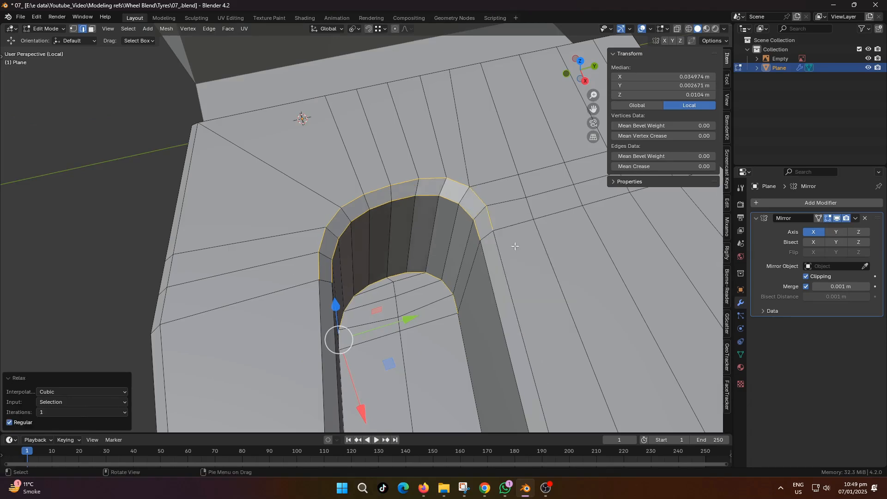
Return to Object Mode and add an Array modifier to the tread segment.
scroll(433, 247, down, 1)
middle_drag(424, 250, 422, 215)
key(Tab)
scroll(407, 256, down, 1)
scroll(407, 257, down, 3)
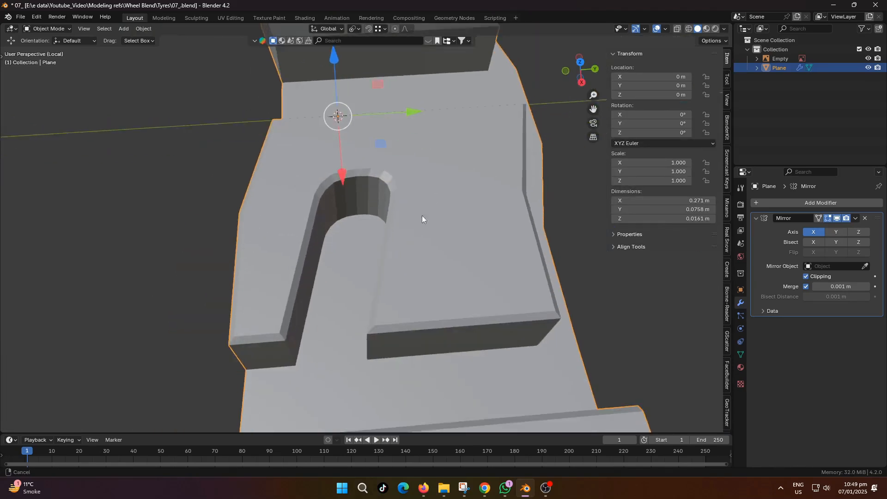
scroll(404, 277, down, 2)
middle_drag(403, 276, 419, 282)
click(759, 203)
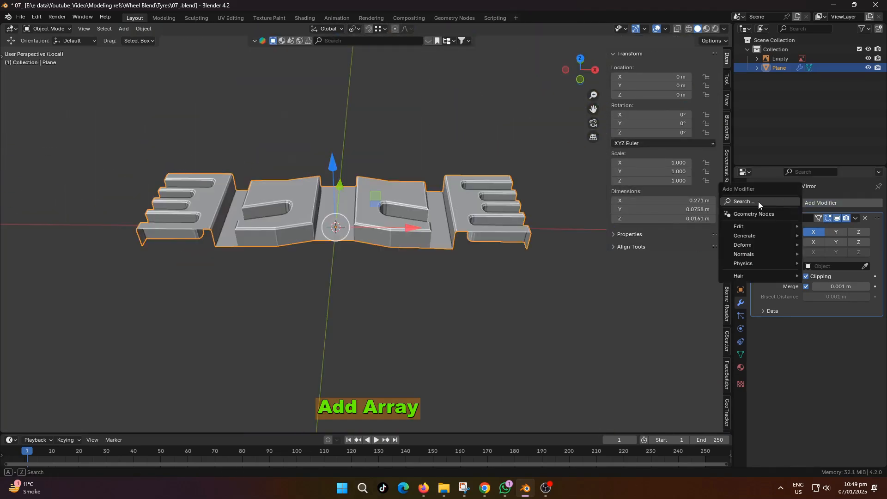
click(759, 202)
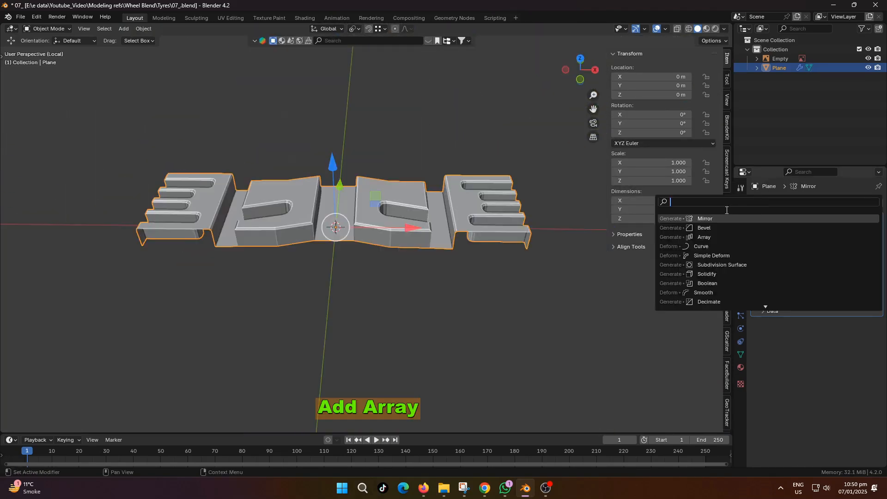
click(715, 238)
Set the array's relative offset factor to 0 on X and 0.9 on Y so the segments meet.
middle_drag(469, 280, 706, 317)
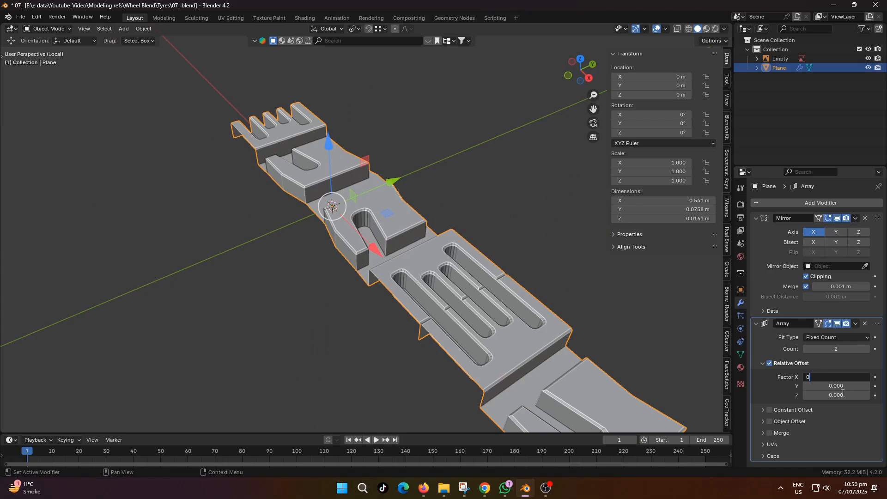
key(Return)
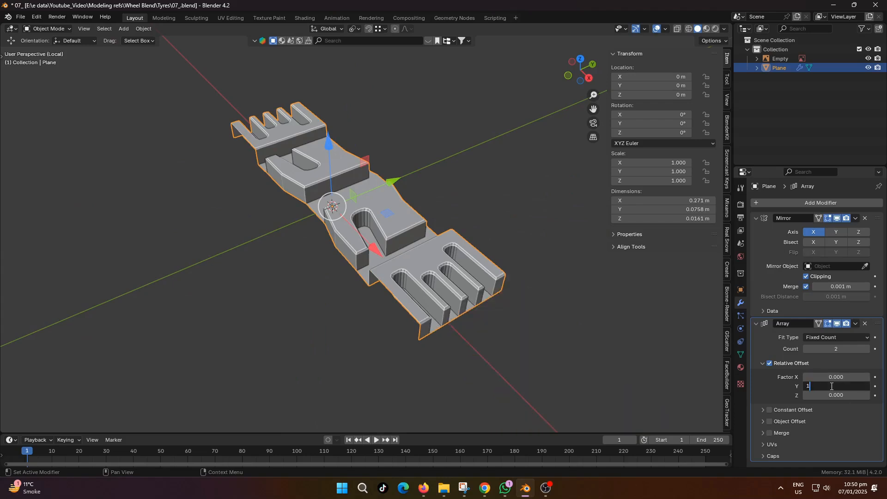
click(832, 386)
text(1)
key(Return)
middle_drag(539, 294, 409, 301)
key(KP_7)
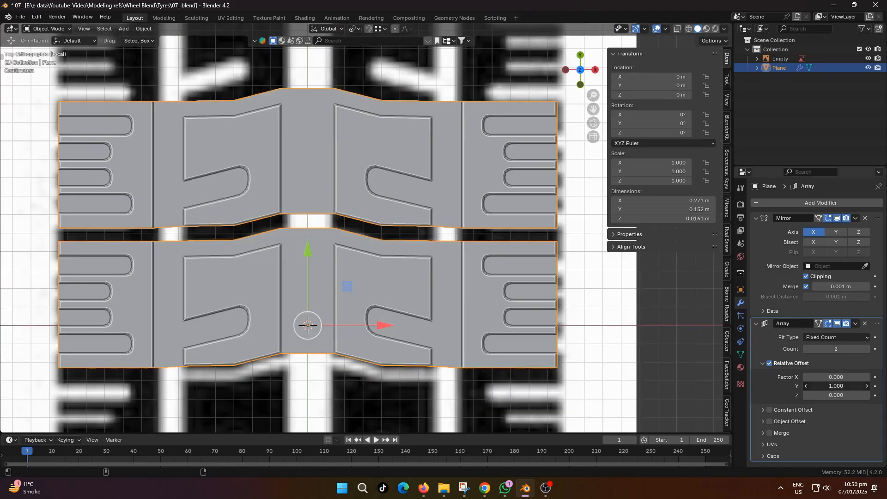
drag(837, 386, 814, 386)
scroll(436, 293, up, 4)
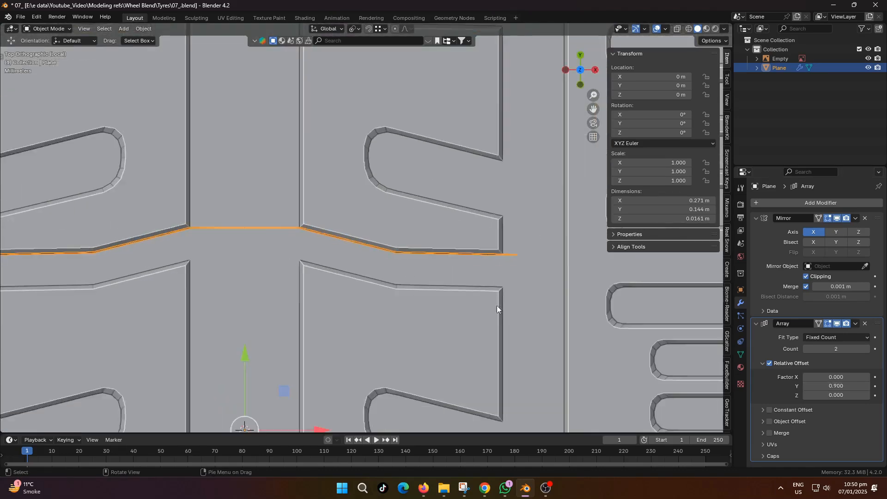
Enable Merge on the array, including First and Last Copies, with a merge distance of 0.006 m.
middle_drag(498, 306, 416, 314)
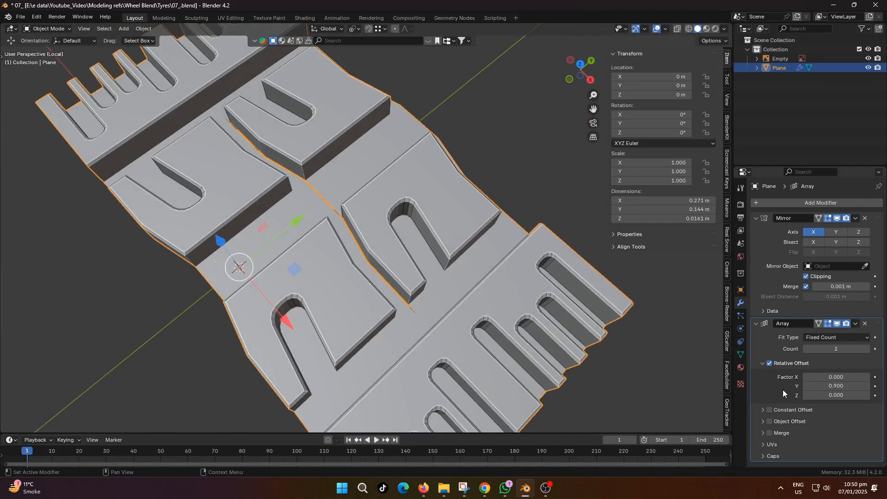
click(769, 433)
scroll(798, 413, down, 2)
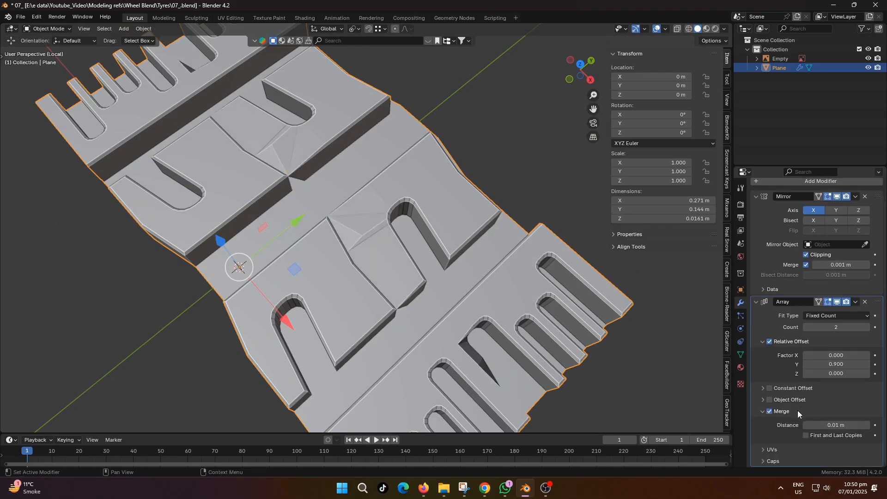
click(807, 435)
middle_drag(411, 277, 438, 267)
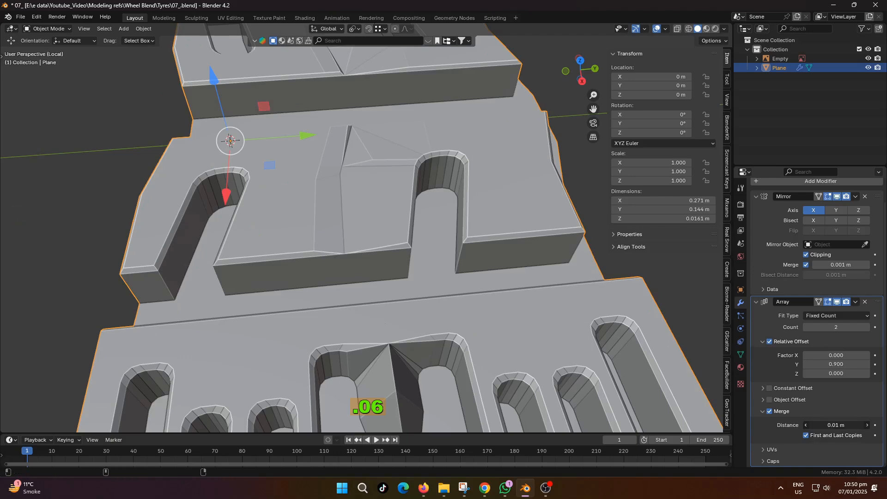
drag(837, 425, 833, 425)
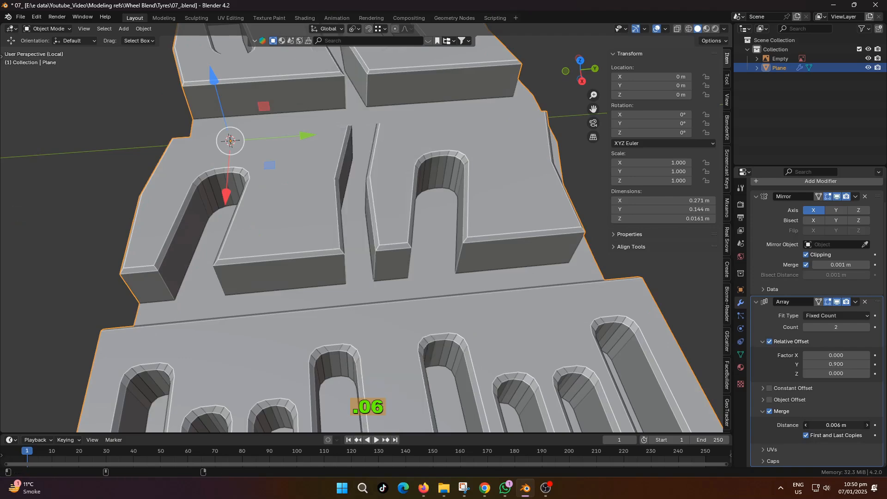
Join the floor vertices across the rounded end of the outer block's first groove and delete the end face.
key(Tab)
scroll(337, 284, up, 5)
scroll(337, 284, down, 6)
scroll(337, 284, up, 6)
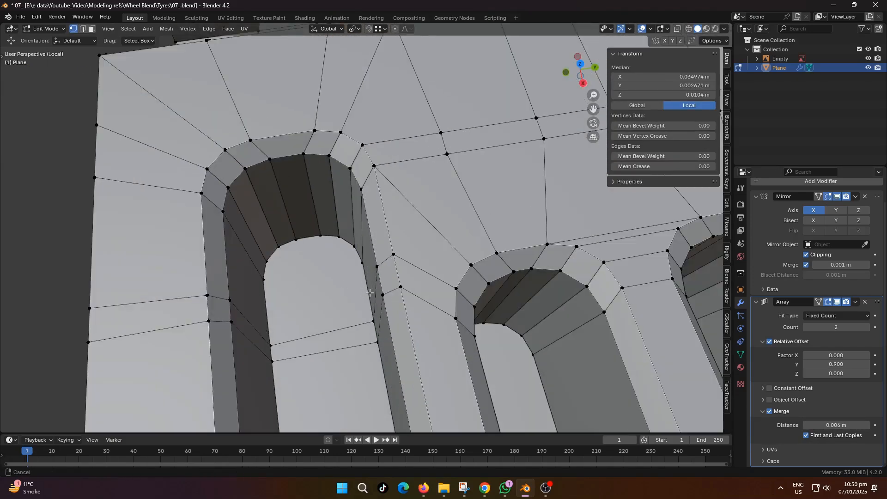
shift+click(333, 283)
key(j)
key(3)
click(401, 261)
key(x)
key(f)
Refill the first groove's rounded floor end with faces starting from the open cross edge.
key(2)
scroll(402, 263, up, 2)
click(393, 290)
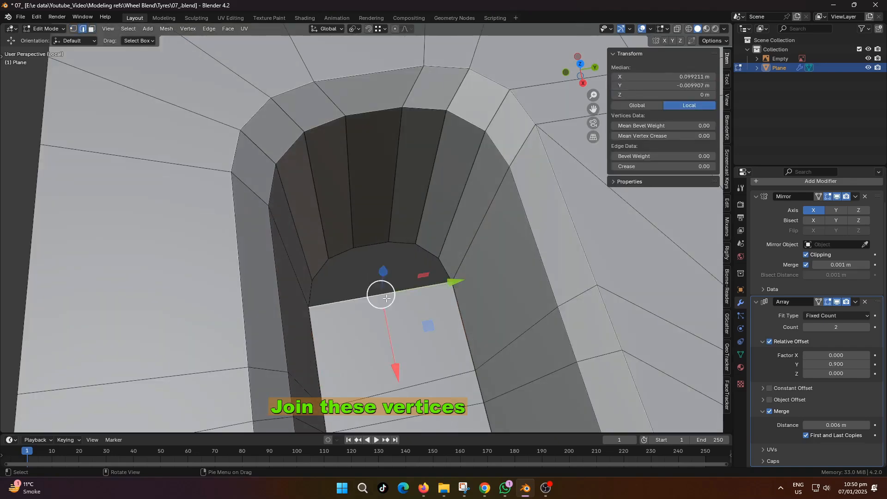
key(f)
key(f)
alt+click(386, 254)
key(f)
Fill the second groove's floor with a face and join the two vertices across its rounded end.
scroll(386, 253, down, 5)
shift+middle_drag(439, 296, 259, 235)
alt+click(277, 266)
key(f)
key(1)
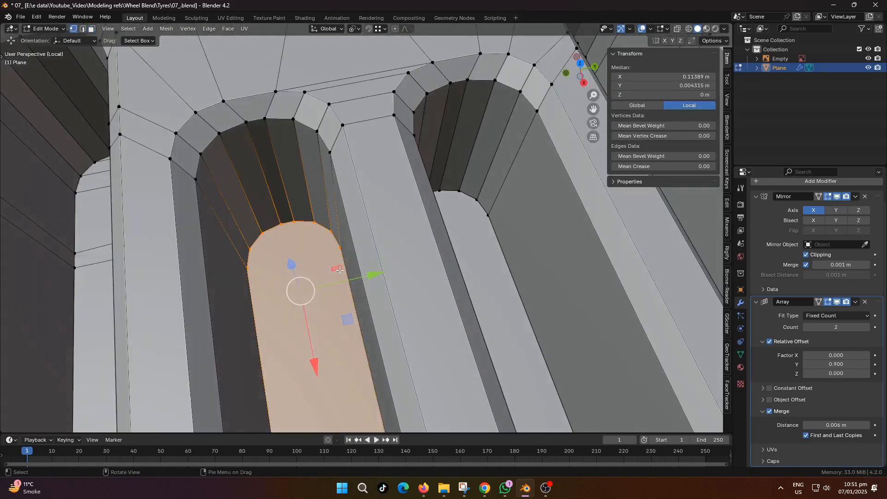
click(341, 248)
shift+click(249, 271)
key(j)
Delete the second groove's rounded end face and rebuild it with faces from the cross edge.
key(3)
click(287, 245)
key(x)
key(f)
key(2)
click(293, 257)
key(f)
key(f)
key(f)
Join the floor vertices across the third groove's rounded end and delete the end face.
key(1)
middle_drag(305, 252, 278, 250)
click(338, 236)
shift+click(431, 239)
key(j)
key(3)
click(395, 226)
key(x)
key(f)
Rebuild the third groove's rounded floor end with faces from its open cross edge.
key(2)
click(392, 237)
key(f)
key(f)
key(f)
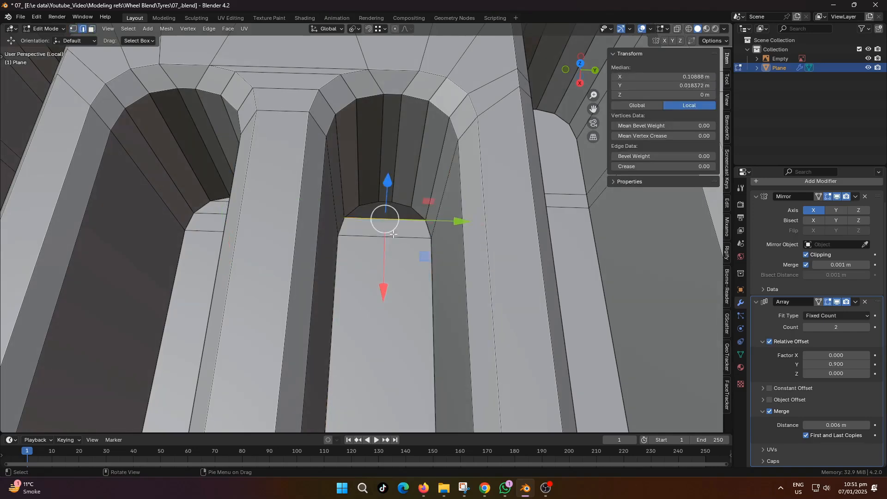
Delete the floor face at the rounded end of the outer block's fourth groove.
scroll(416, 250, down, 5)
shift+middle_drag(432, 256, 371, 285)
scroll(358, 242, up, 5)
key(3)
click(355, 249)
key(x)
key(f)
Refill the fourth groove's rounded floor end with successive faces from the open cross edge.
key(2)
click(353, 282)
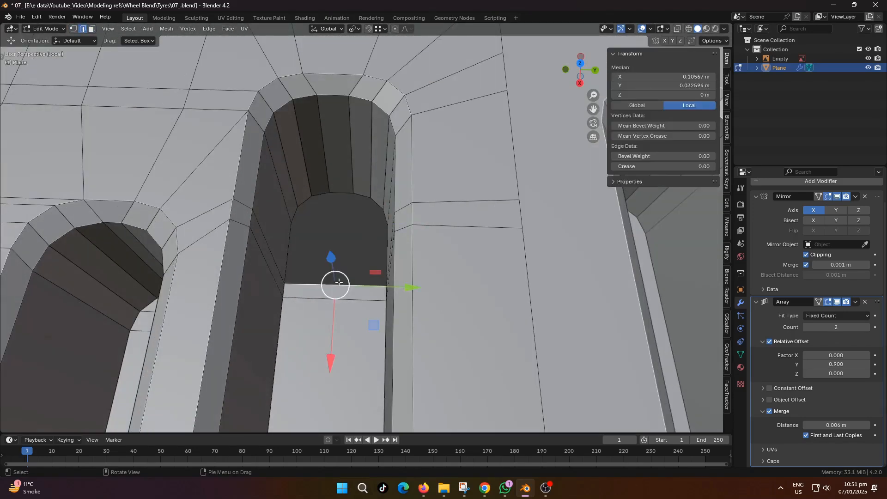
key(f)
key(f)
key(f)
key(f)
shift+middle_drag(432, 259, 422, 261)
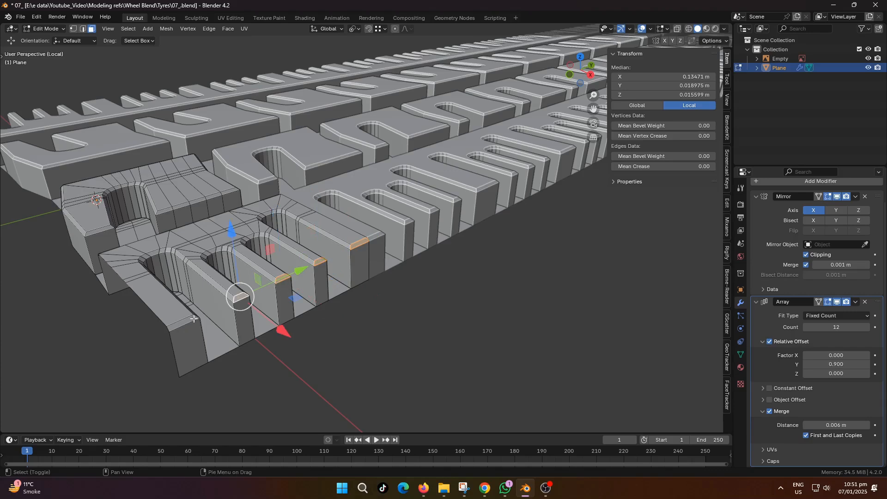
Lower the selected bevel faces at the outer ends of the ribs by about 0.0099 m along Z.
key(g)
key(z)
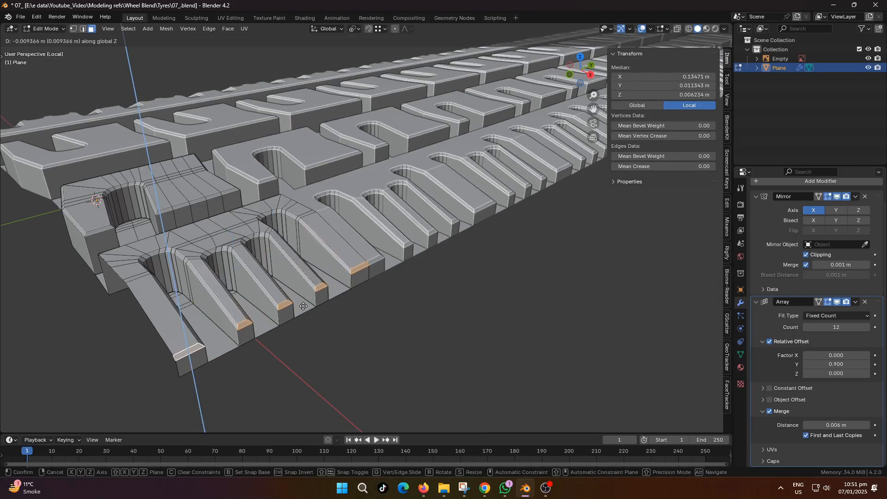
click(305, 308)
Add a single centred loop cut across the sloped ribs of the outer block.
middle_drag(306, 308, 419, 296)
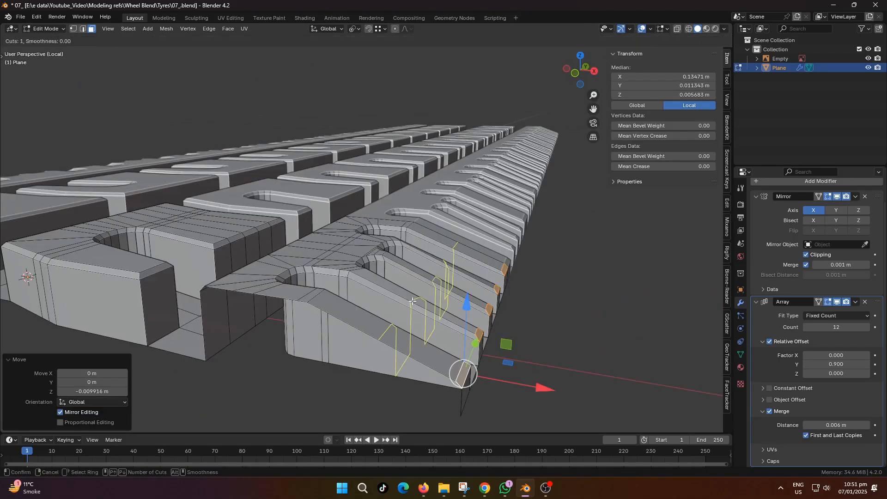
click(413, 301)
right_click(412, 301)
In front view, raise the loop cut's top vertices along Z to a median height of about 0.0126 m.
key(KP_3)
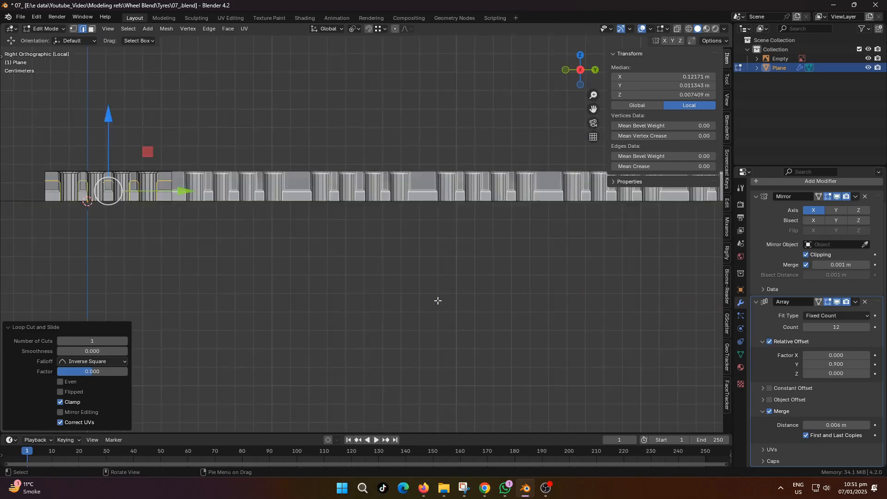
key(KP_1)
key(KP_Decimal)
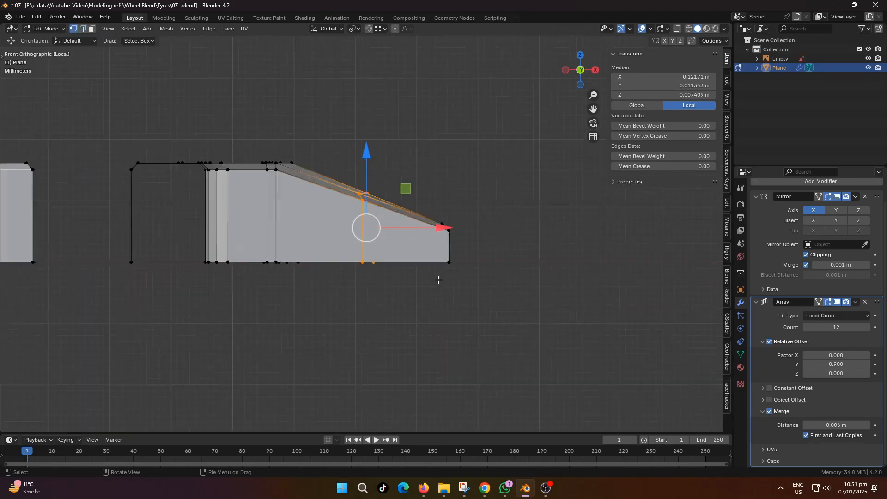
scroll(327, 166, up, 2)
key(g)
key(z)
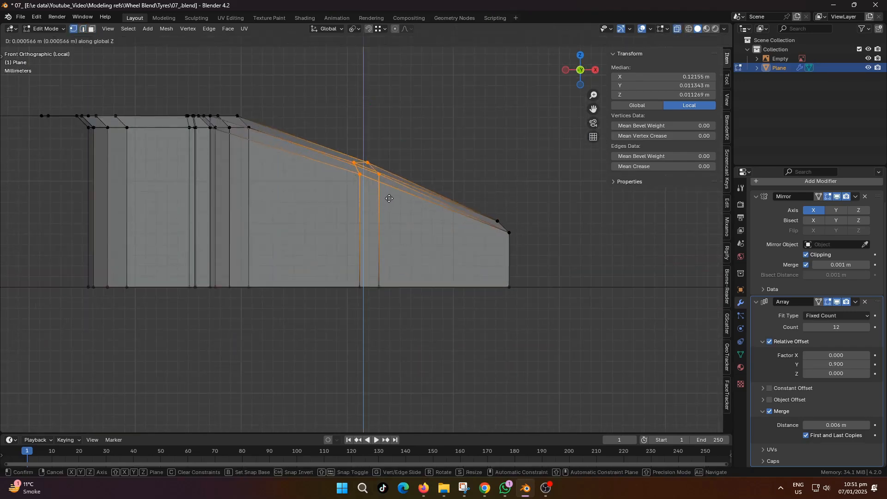
click(395, 190)
key(z)
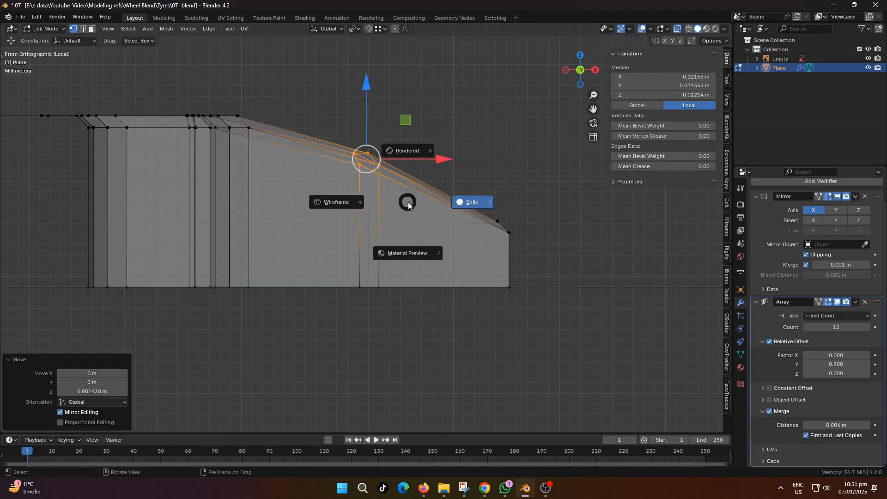
key(g)
key(z)
click(414, 211)
Bevel the loop cut across the sloped ribs by about 0.005 m to produce three edge loops.
key(2)
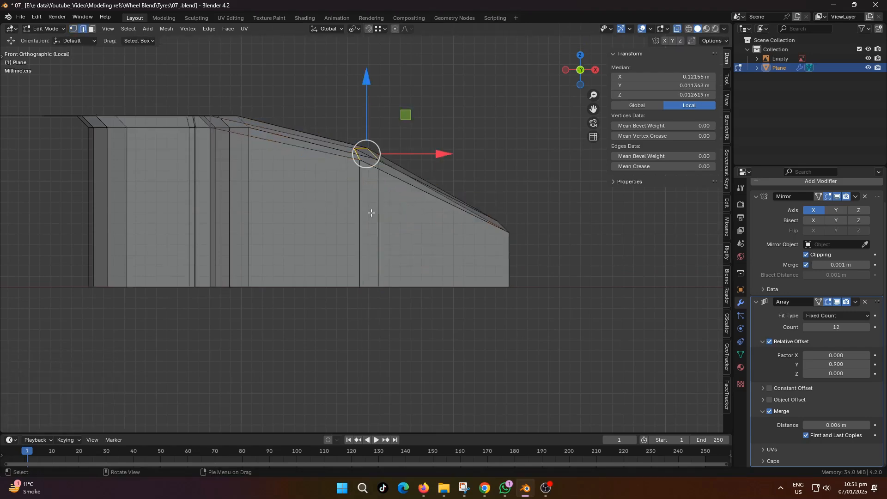
key(ctrl+b)
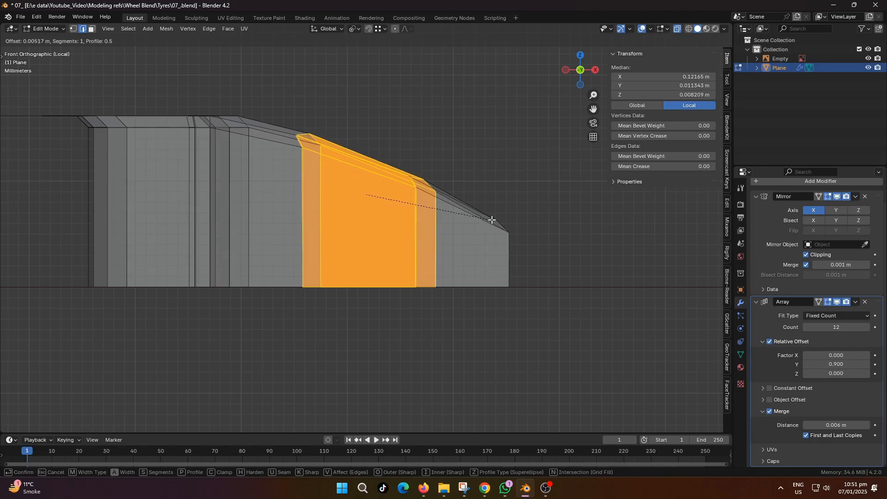
click(489, 226)
Straighten each of the bevelled loops across the ribs by scaling them to 0 along X about Individual Origins.
middle_drag(490, 225, 330, 254)
alt+click(334, 256)
click(354, 29)
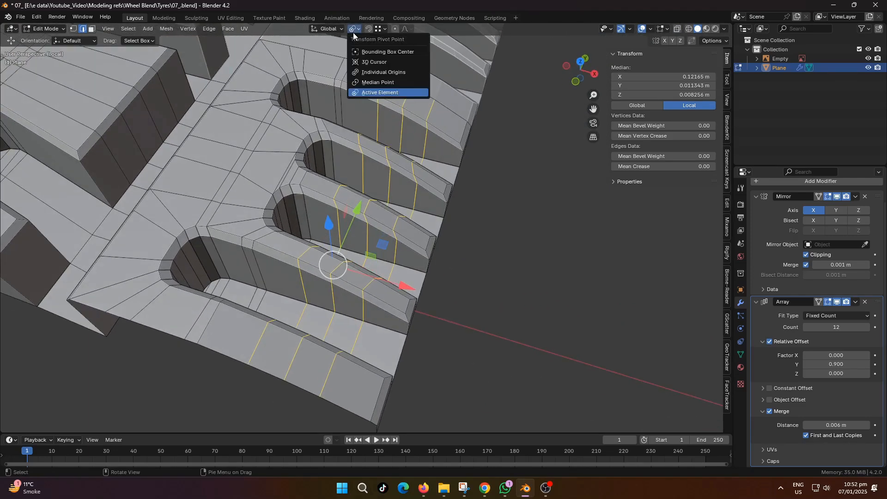
click(370, 72)
key(s)
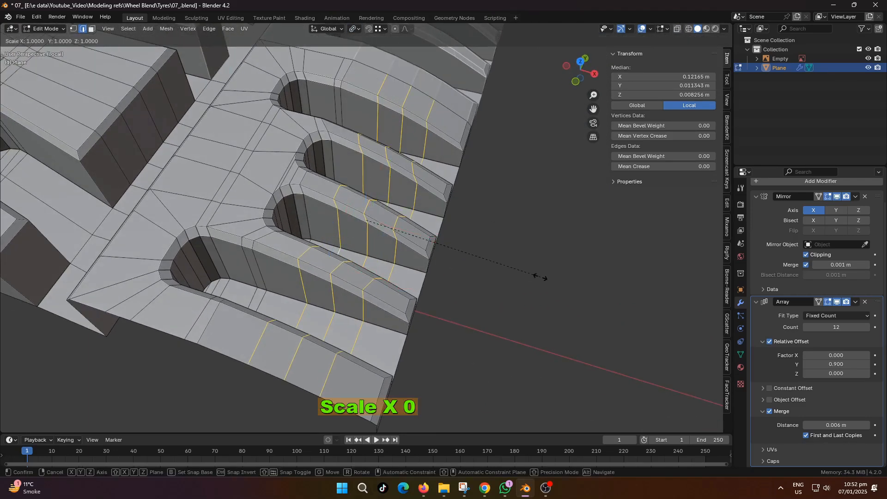
key(x)
key(0)
click(390, 252)
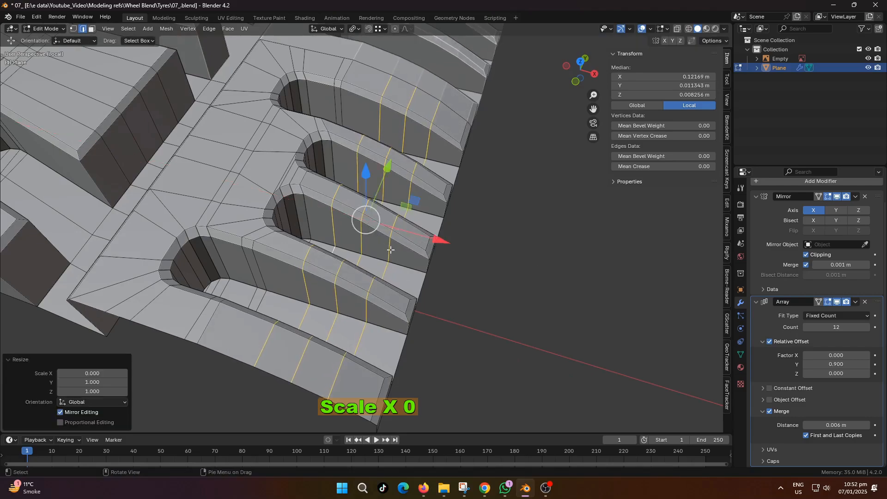
Move the bottom outer edge of the ribbed block outward along X to about 0.139 m.
middle_drag(436, 259, 447, 240)
key(Tab)
scroll(375, 248, down, 3)
scroll(475, 247, down, 2)
scroll(443, 243, up, 1)
key(Tab)
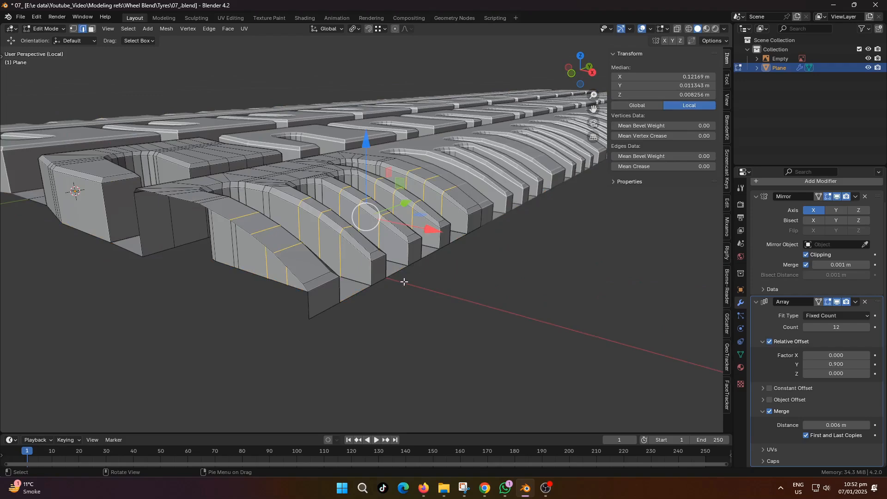
middle_drag(404, 281, 390, 294)
alt+click(388, 297)
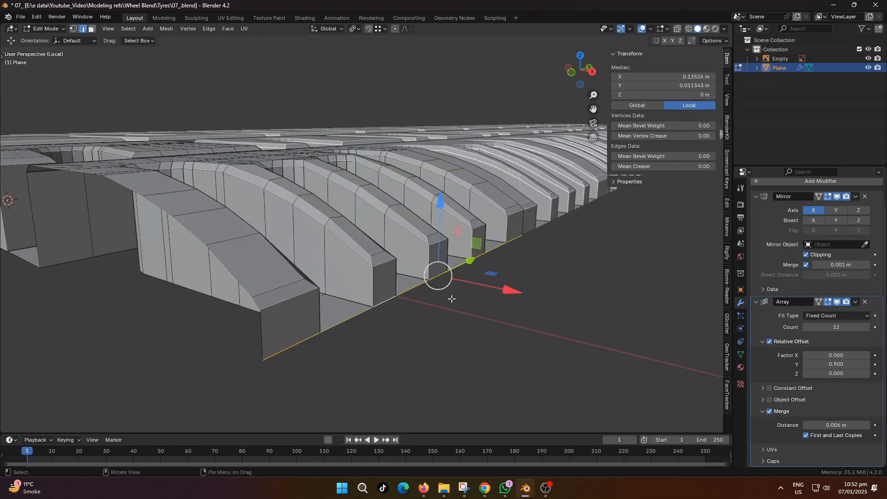
drag(510, 290, 523, 293)
middle_drag(365, 275, 485, 275)
drag(519, 271, 548, 278)
Move the bevel faces at the outer ends of all the ribs down and slightly outward, to about X 0.1354 m, Z 0.0040 m.
scroll(478, 243, up, 1)
key(alt+a)
alt+click(495, 251)
key(3)
click(492, 214)
shift+click(468, 224)
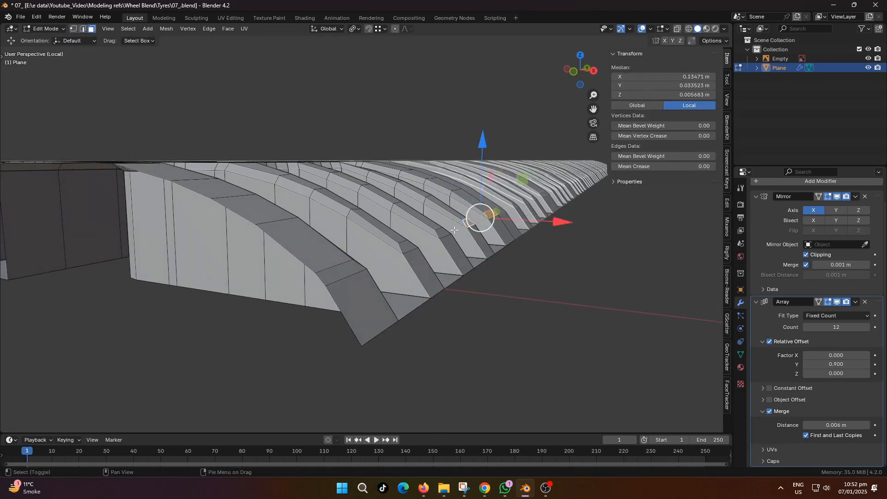
shift+click(406, 249)
shift+click(440, 236)
shift+click(341, 273)
shift+click(442, 233)
drag(445, 157, 445, 168)
drag(510, 248, 515, 249)
Lower the block's bottom outer edge by about 0.0003 m along Z.
middle_drag(516, 249, 418, 279)
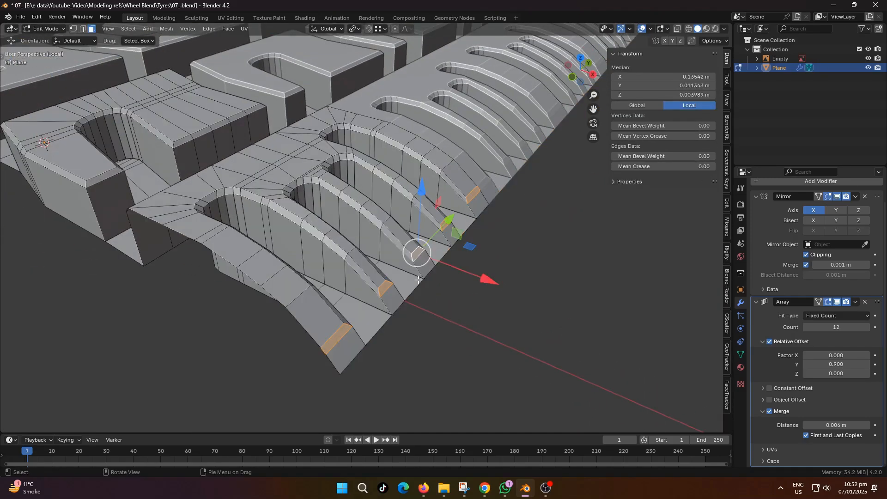
key(g)
key(z)
click(478, 299)
middle_drag(478, 301, 445, 262)
In front view, extrude the bottom outer edge outward and slightly down to begin the sidewall.
key(KP_1)
scroll(445, 262, up, 3)
key(g)
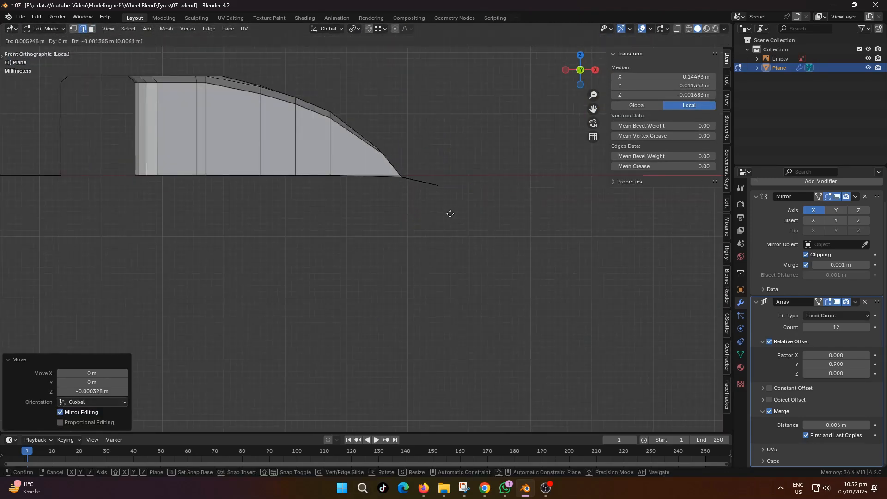
right_click(457, 217)
scroll(407, 194, up, 3)
Adjust the bottom outer edge at the ribs' ends along Z so it lies level with the tread base.
key(g)
key(z)
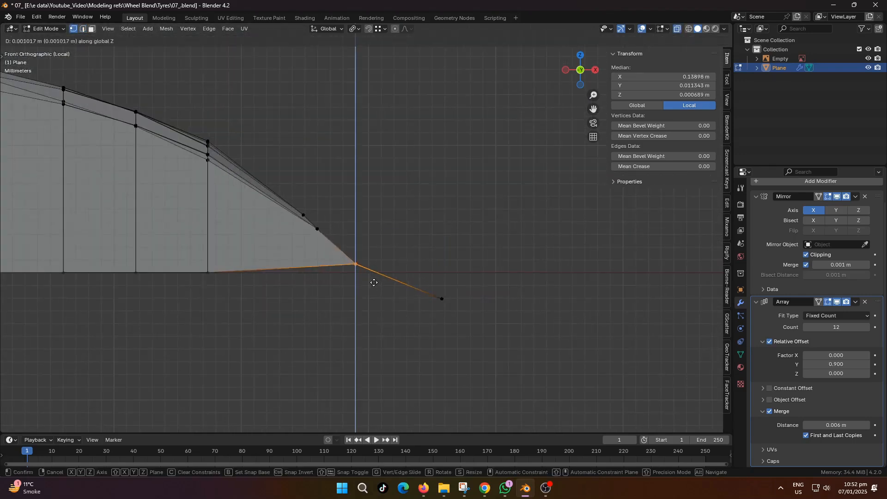
click(375, 306)
Move the sidewall's extruded edge inward and down, to about X 0.143 m and Z -0.003 m, to continue the ribs' slope.
scroll(431, 307, down, 3)
key(g)
click(412, 297)
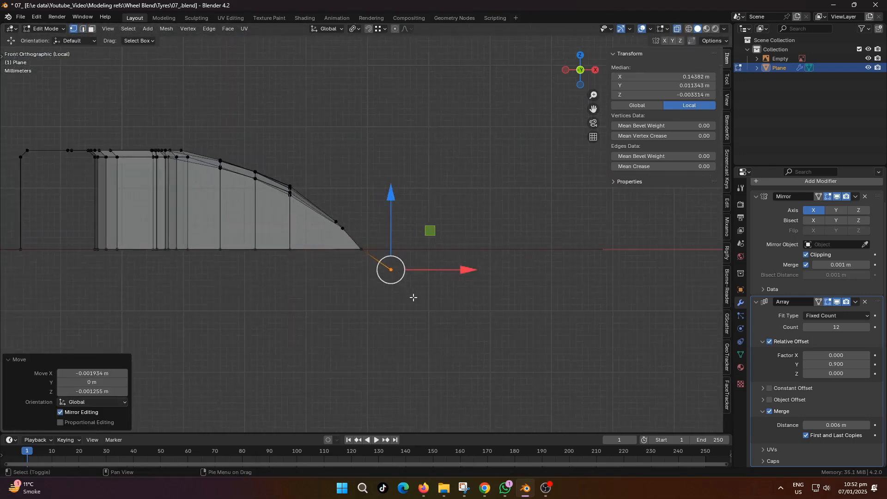
shift+middle_drag(412, 298, 429, 280)
key(g)
click(430, 274)
key(g)
click(427, 276)
Extrude the sidewall edge downward in successive curved segments, ending at about X 0.1503 m, Z -0.0275 m.
scroll(434, 270, down, 2)
key(e)
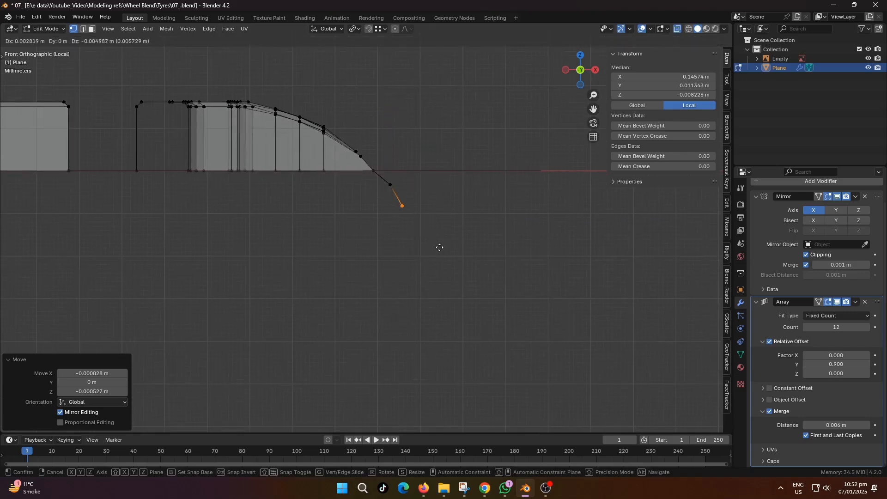
click(442, 249)
key(e)
click(455, 302)
key(e)
click(459, 334)
scroll(453, 316, down, 2)
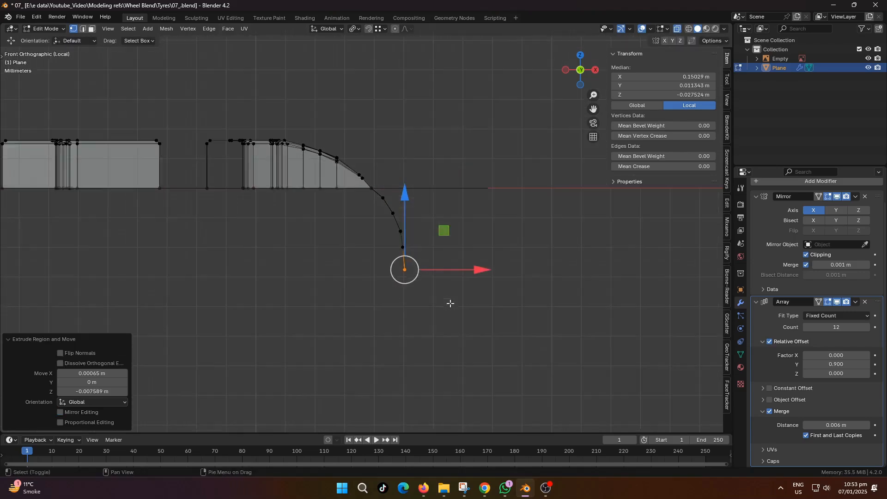
Extrude the sidewall edge straight down along Z and adjust its end to about Z -0.0352 m.
shift+middle_drag(449, 303, 453, 252)
key(e)
key(z)
click(462, 294)
scroll(458, 291, up, 2)
key(g)
key(z)
click(455, 257)
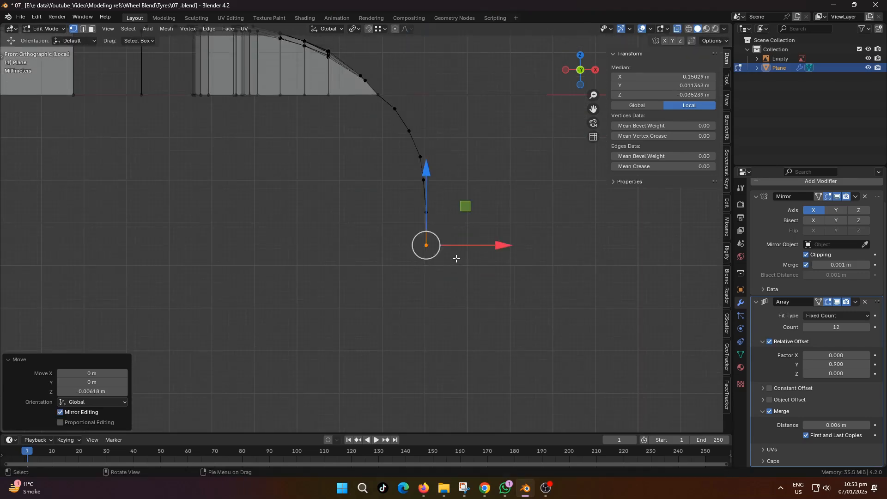
Extrude the sidewall edge further down along Z, and inward along X by about 0.004 m to form the rim lip.
scroll(455, 258, down, 2)
key(e)
key(z)
click(455, 292)
key(e)
key(x)
click(443, 293)
Extrude the lip's inner edge upward by about 0.0181 m along Z to start the inner wall.
key(e)
key(z)
click(449, 239)
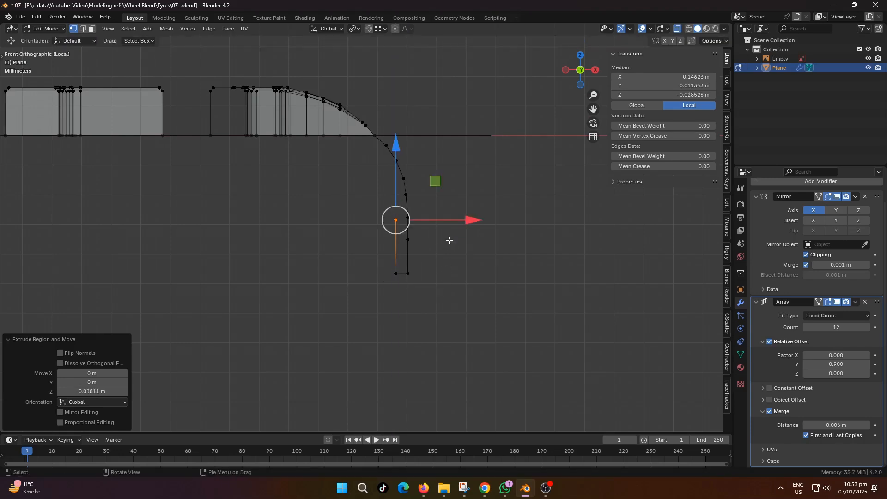
Extrude the inner wall in successive segments that follow the outer shoulder's curve and level out beneath the tread.
key(e)
key(z)
click(451, 211)
right_click(444, 199)
right_drag(448, 199, 485, 198)
drag(477, 191, 474, 189)
key(e)
click(460, 164)
key(e)
click(431, 145)
key(e)
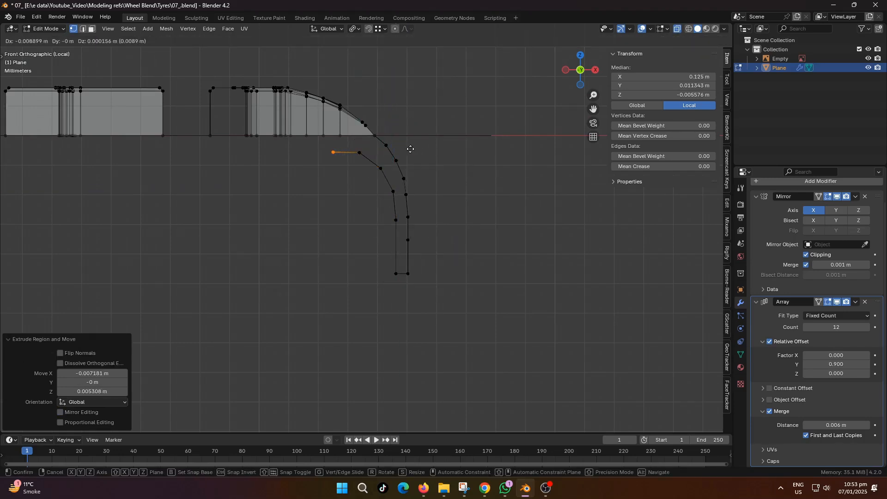
click(404, 148)
Extrude the inner wall's end edge along X beneath the tread and bring it to the mirror centre at X 0 m.
key(e)
key(x)
click(138, 144)
shift+middle_drag(241, 188, 432, 201)
scroll(348, 230, down, 2)
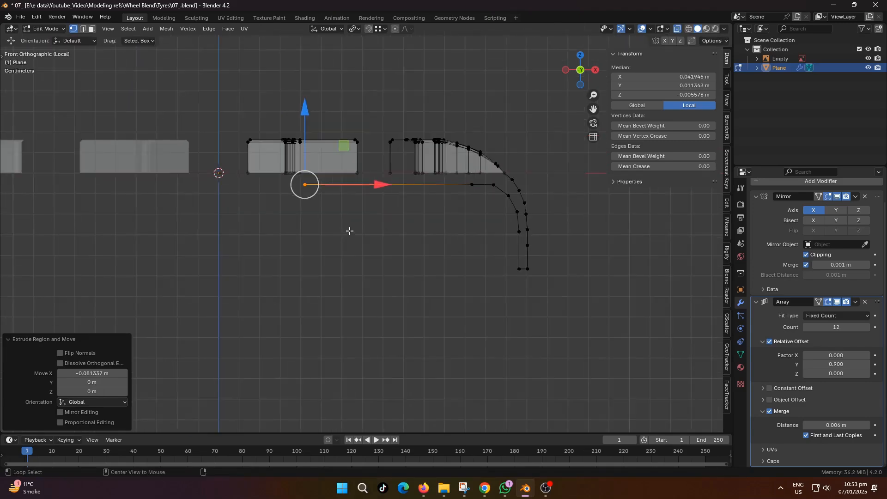
middle_drag(349, 230, 354, 191)
drag(398, 206, 318, 216)
middle_drag(318, 216, 279, 182)
Shift the inner layer's centre edge along Y, using the top view, to align it with the tread's centre edge.
drag(324, 295, 328, 301)
middle_drag(328, 259, 350, 331)
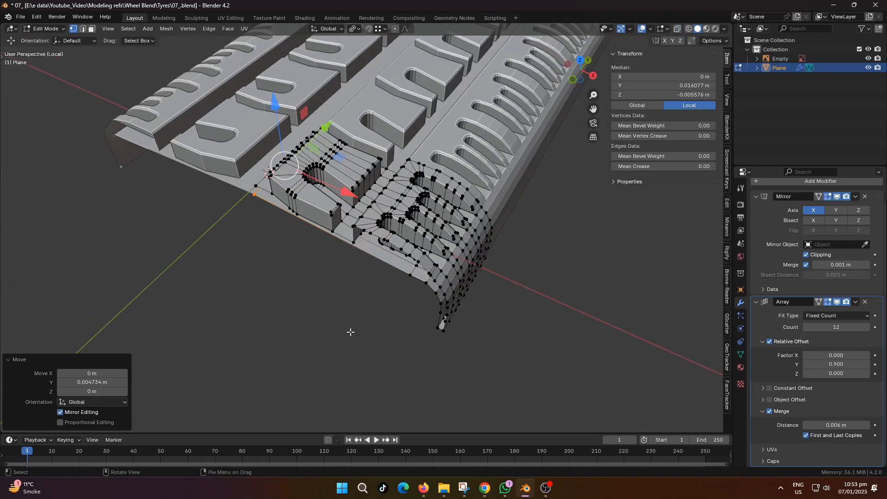
key(KP_7)
key(alt+z)
scroll(299, 303, up, 3)
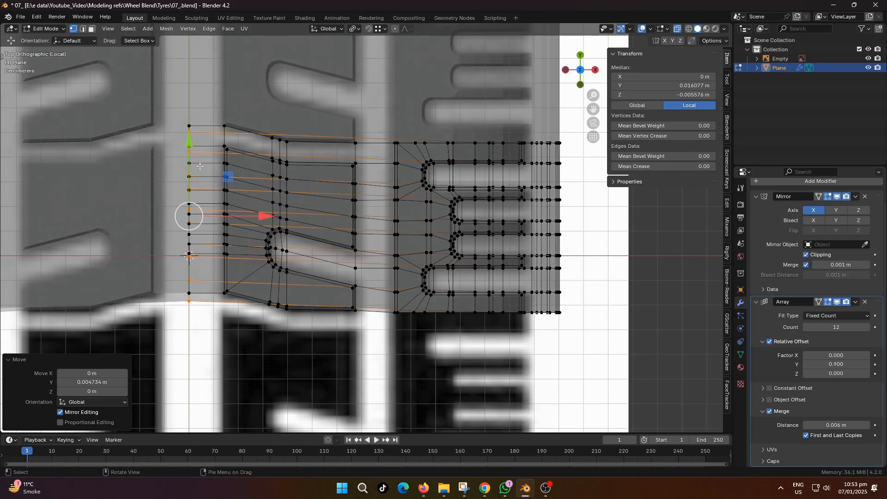
drag(190, 144, 207, 107)
scroll(299, 252, down, 3)
key(alt+z)
middle_drag(365, 314, 348, 241)
key(Tab)
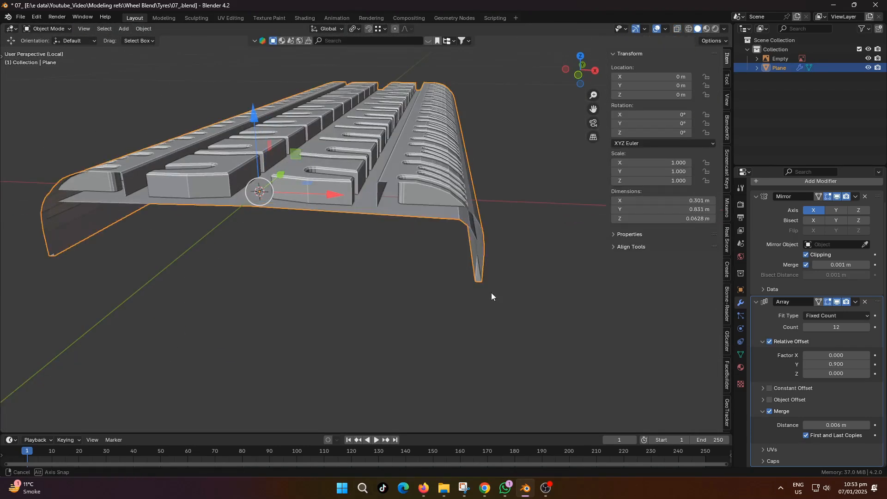
Apply Shade Auto Smooth to the tread object.
middle_drag(491, 293, 484, 235)
key(Tab)
key(Tab)
scroll(374, 269, up, 3)
right_drag(488, 229, 435, 259)
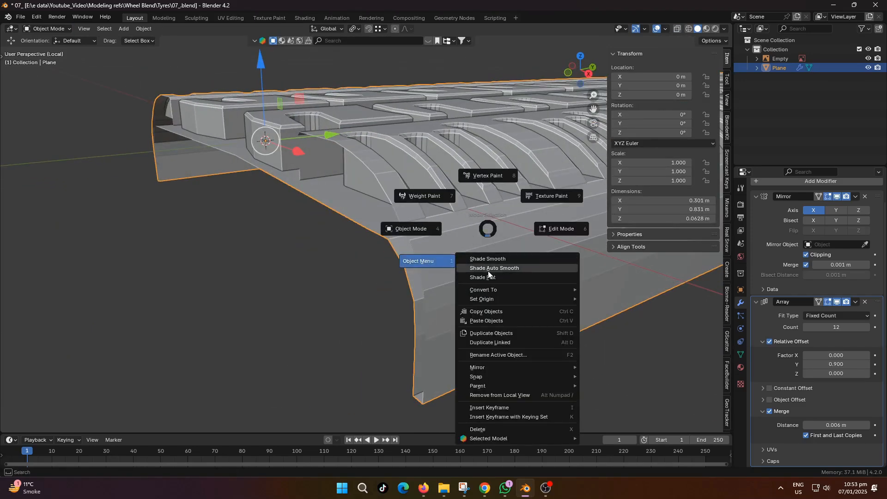
click(488, 271)
Mark the upper bevel edges around the outer block's ribs and grooves as sharp.
scroll(419, 250, down, 2)
middle_drag(418, 250, 381, 266)
scroll(380, 267, up, 4)
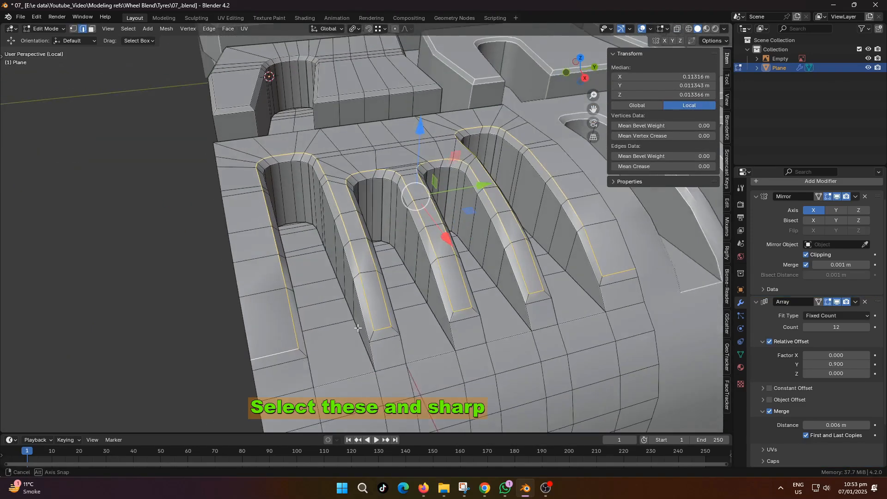
middle_drag(357, 327, 379, 311)
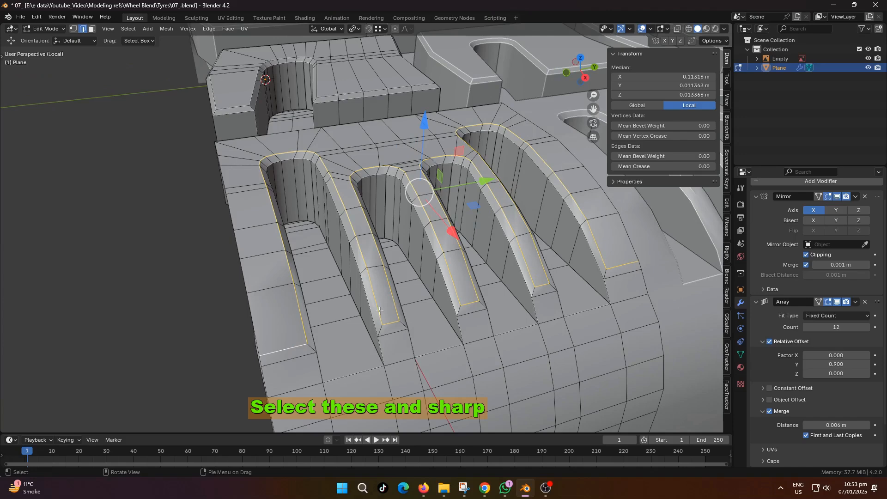
click(209, 29)
click(235, 208)
click(158, 232)
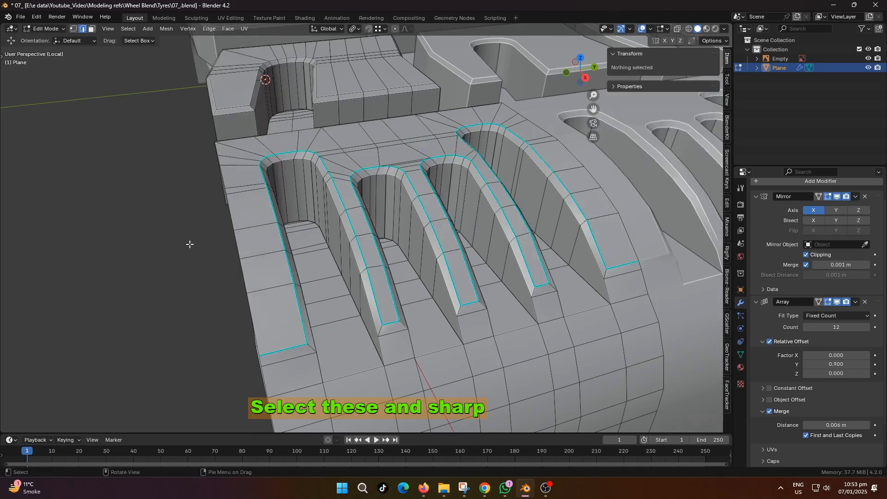
Set the Smooth by Angle modifier's angle to 45°.
middle_drag(190, 243, 359, 295)
key(Tab)
scroll(360, 295, up, 4)
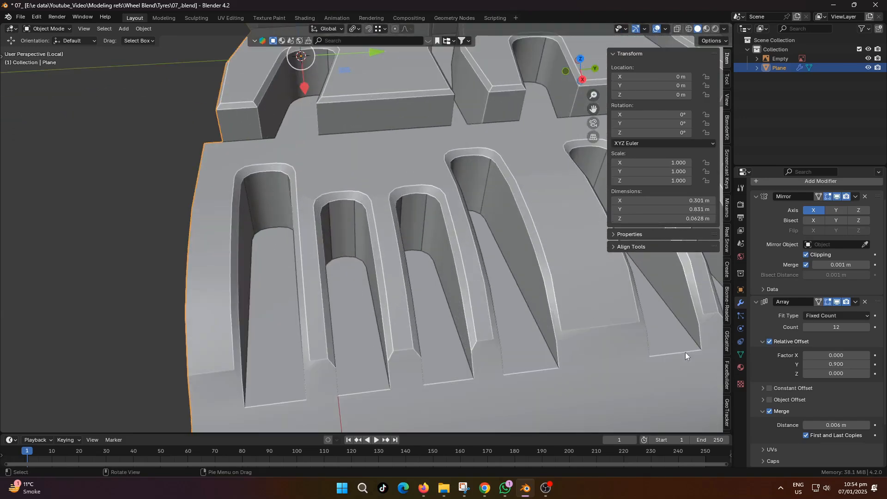
click(764, 302)
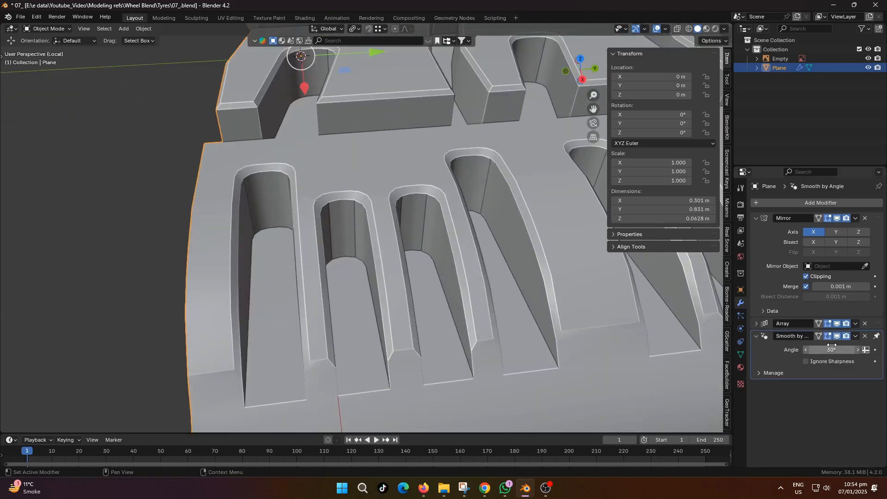
key(Return)
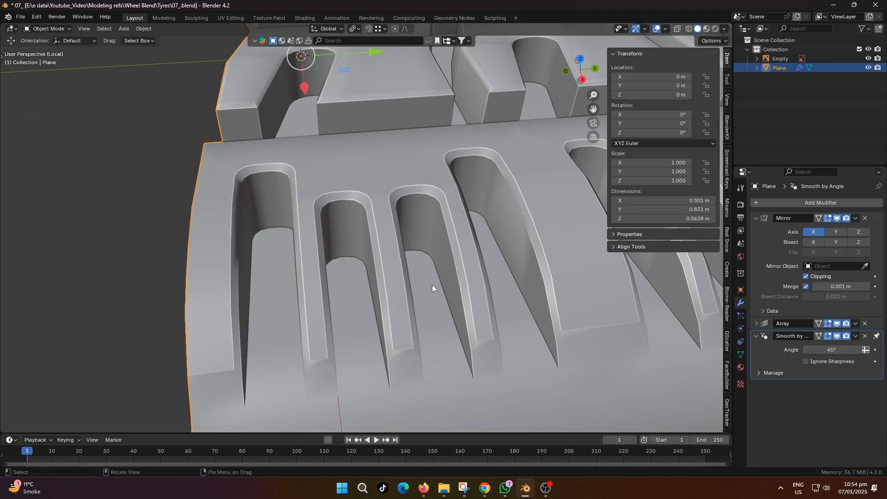
Mark the lower bevel edge loop around the outer block's ribs and grooves as sharp.
key(Tab)
alt+click(394, 350)
middle_drag(395, 349, 468, 292)
key(Tab)
key(Tab)
alt+click(396, 292)
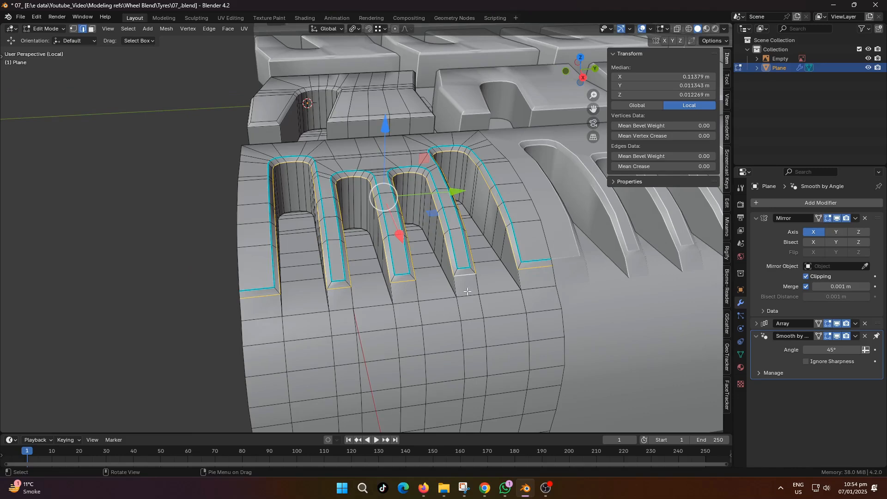
click(210, 29)
click(247, 206)
key(Tab)
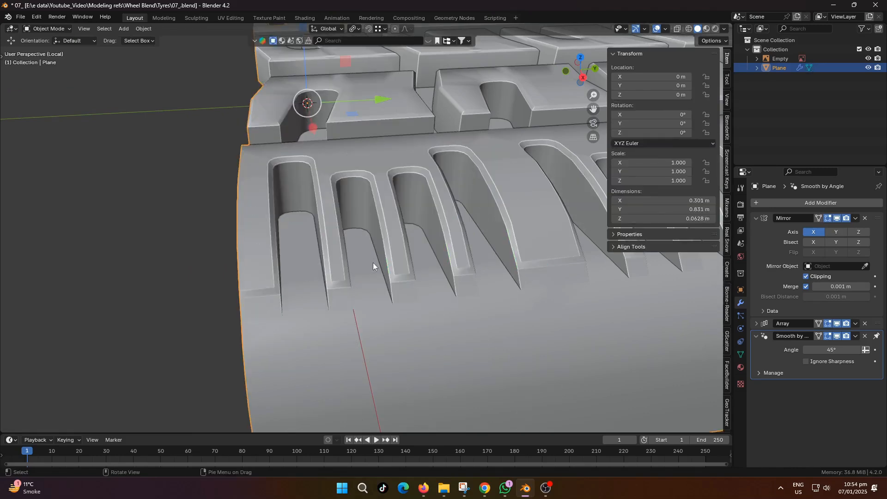
Mark the upper and lower bevel edge loops around the top of the central tread block as sharp.
scroll(373, 262, down, 3)
middle_drag(268, 154, 403, 226)
scroll(328, 151, up, 3)
key(Tab)
alt+click(359, 272)
alt+shift+click(372, 271)
scroll(373, 267, up, 2)
middle_drag(373, 266, 354, 266)
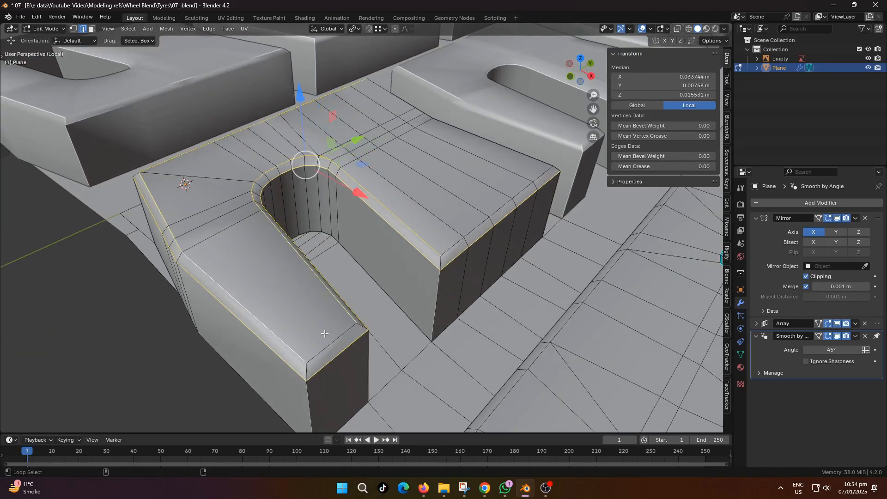
alt+shift+click(455, 244)
middle_drag(455, 244, 374, 184)
alt+shift+click(379, 225)
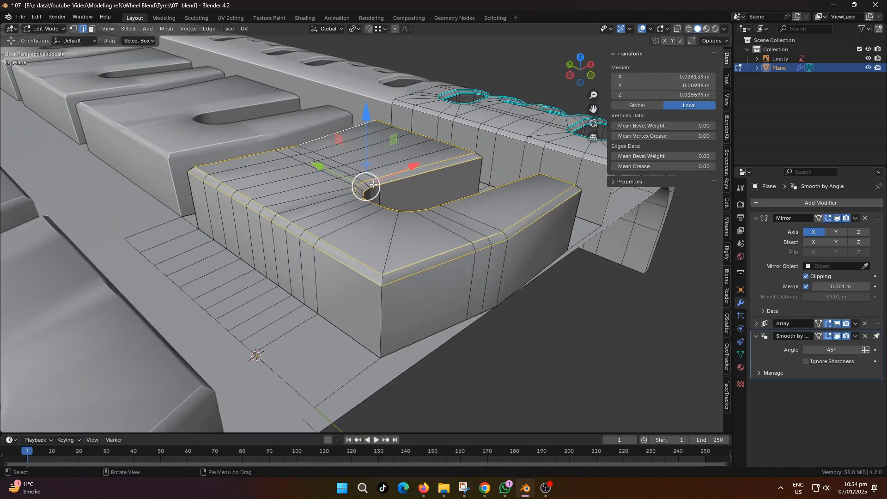
click(209, 29)
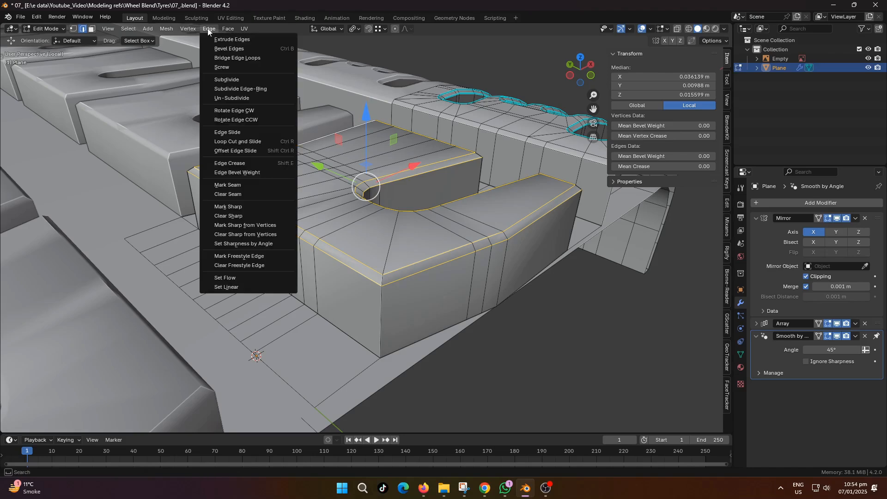
click(242, 208)
key(Tab)
Deselect the tread object and examine the shading of the blocks and ribbed shoulder.
middle_drag(243, 208, 401, 315)
click(356, 335)
middle_drag(356, 334, 315, 301)
shift+middle_drag(448, 380, 414, 251)
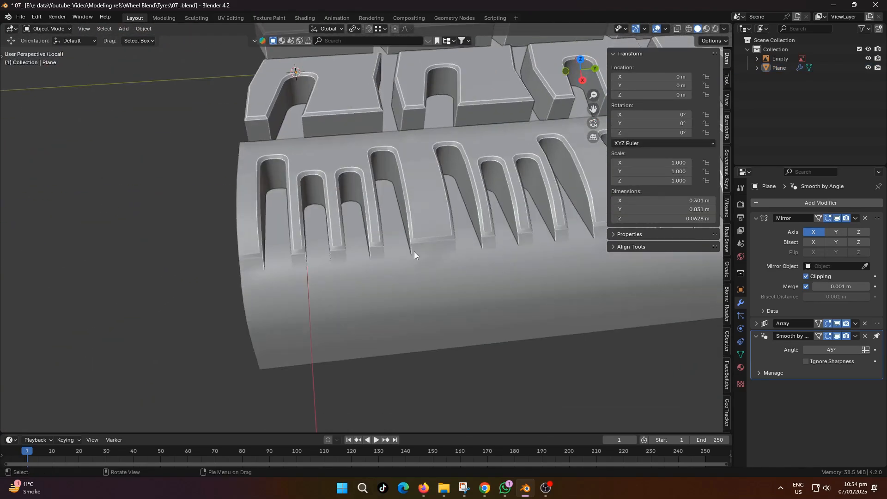
Move the selected bevel edges at the outer ends of the shoulder ribs outward along X by about 0.0007 m.
scroll(414, 251, up, 2)
key(Tab)
middle_drag(396, 291, 427, 279)
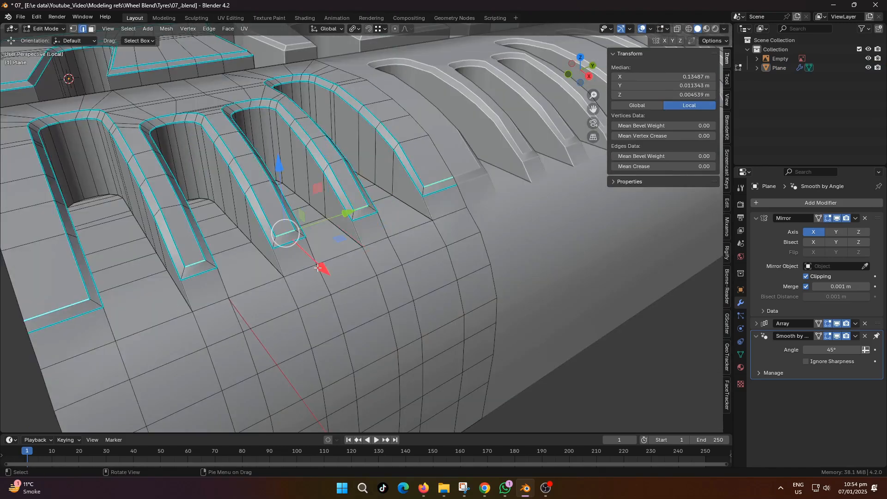
drag(318, 268, 349, 278)
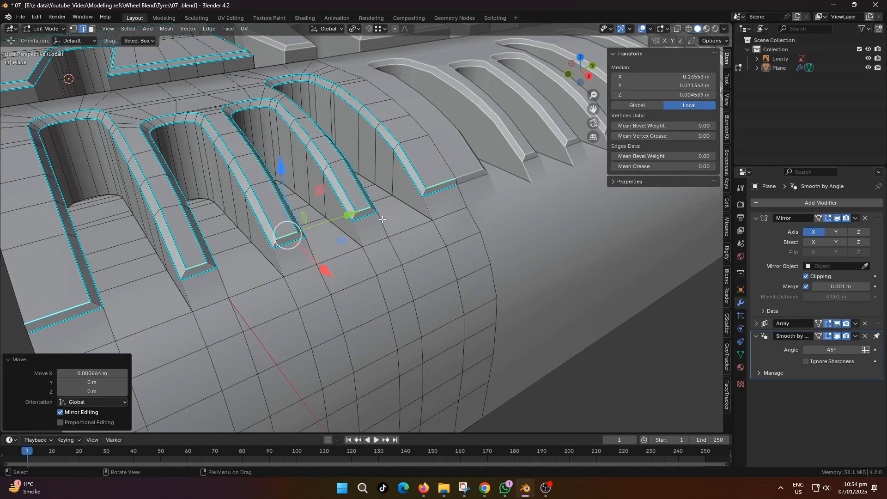
key(Tab)
scroll(357, 240, down, 3)
middle_drag(357, 240, 353, 283)
scroll(376, 292, down, 5)
Add a Bézier circle at the origin and rotate it 90° about the global Y axis.
key(shift+a)
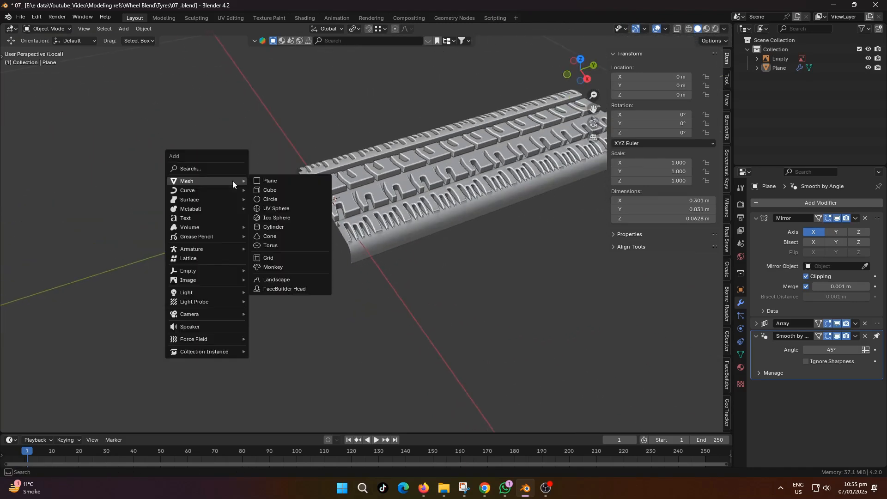
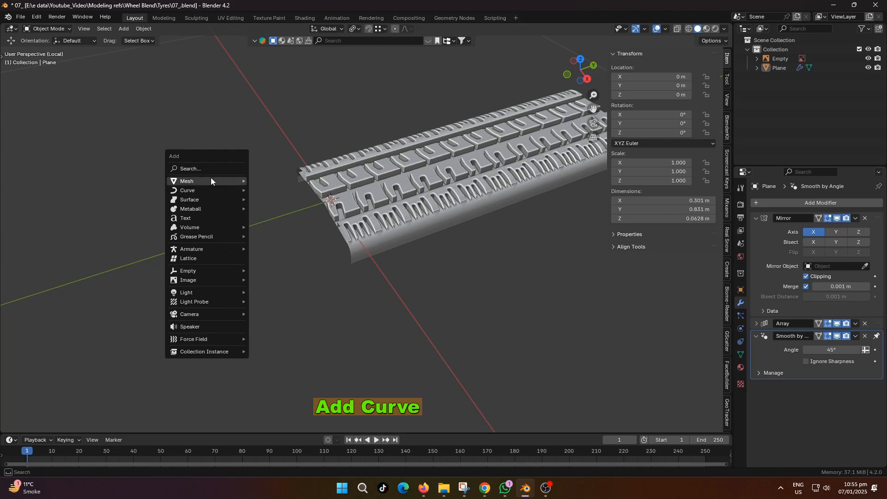
mouse_move(185, 194)
click(262, 199)
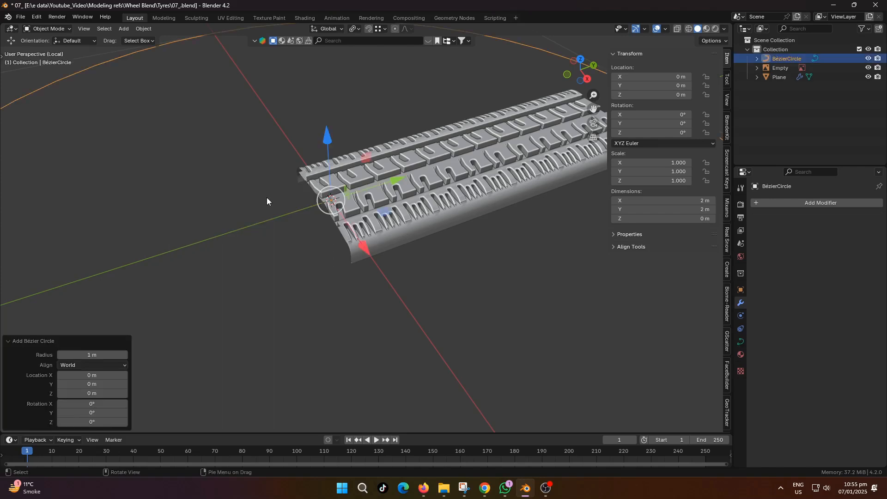
scroll(267, 198, down, 2)
key(KP_3)
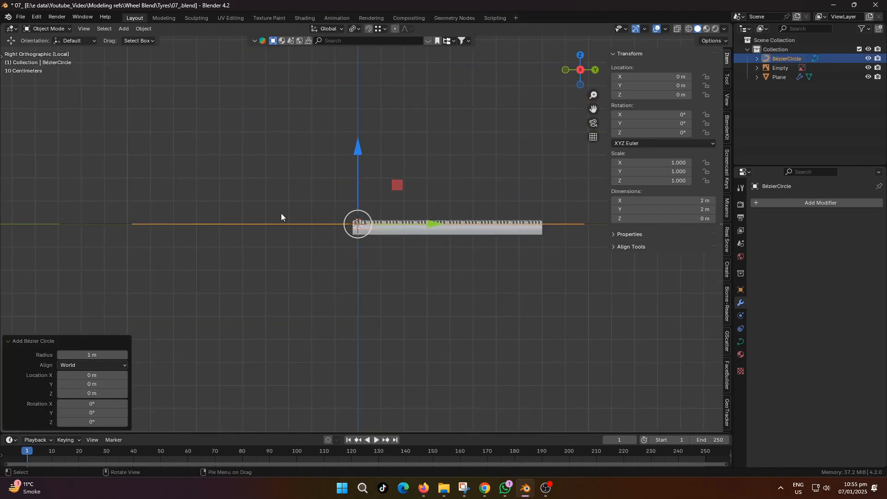
text(y90)
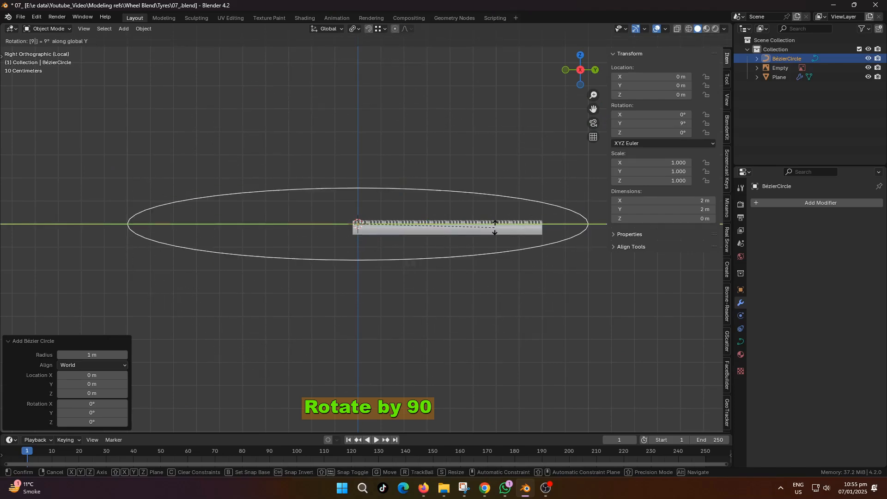
key(Return)
Scale the Bézier circle uniformly down to about 0.52.
scroll(498, 231, down, 2)
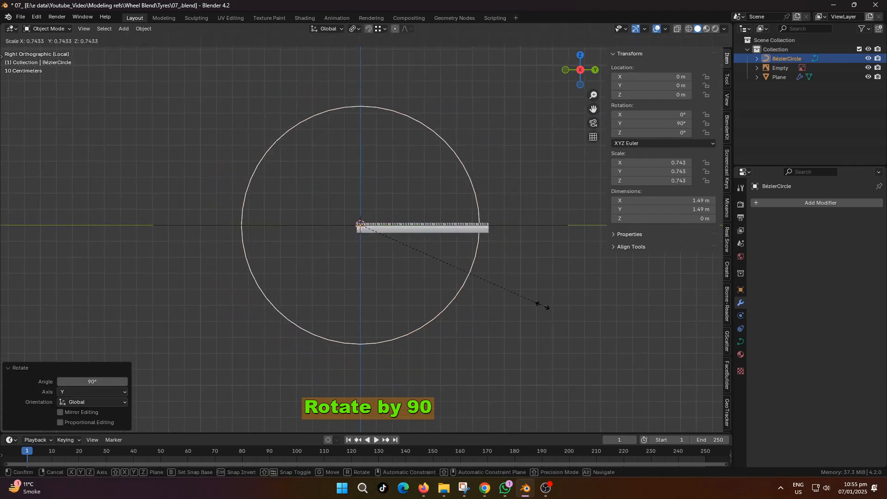
key(s)
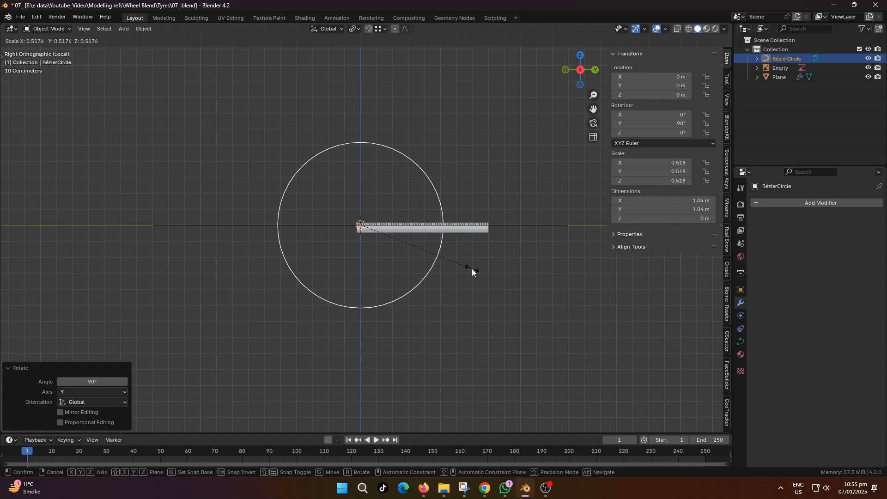
click(472, 269)
scroll(412, 240, up, 4)
Add a Curve modifier to the tread object with BézierCircle as its curve object, and collapse the Mirror modifier's settings.
click(404, 228)
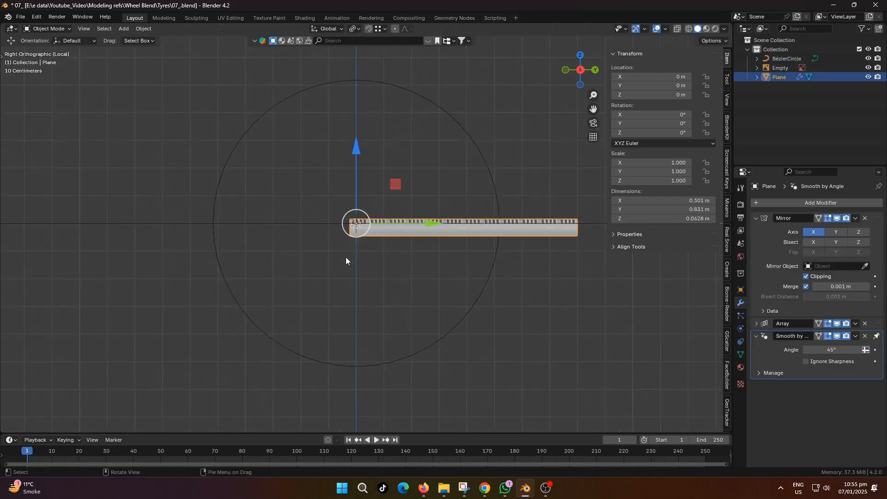
middle_drag(345, 257, 428, 298)
click(776, 204)
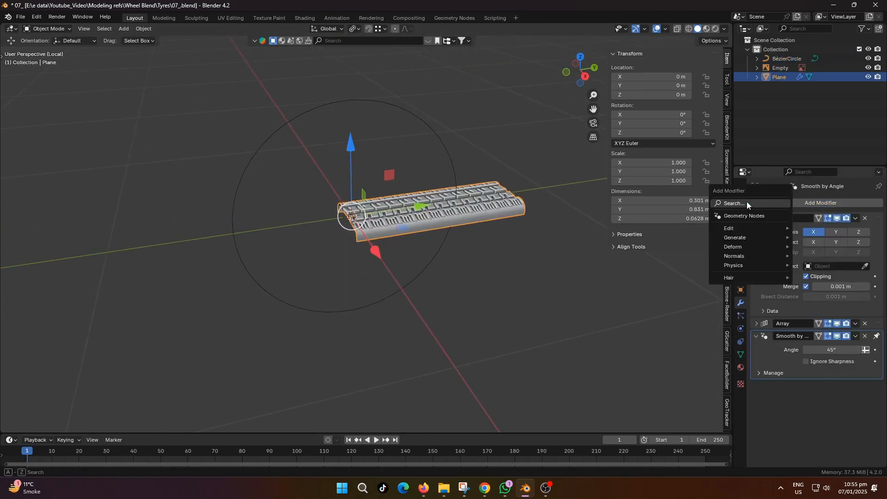
click(746, 203)
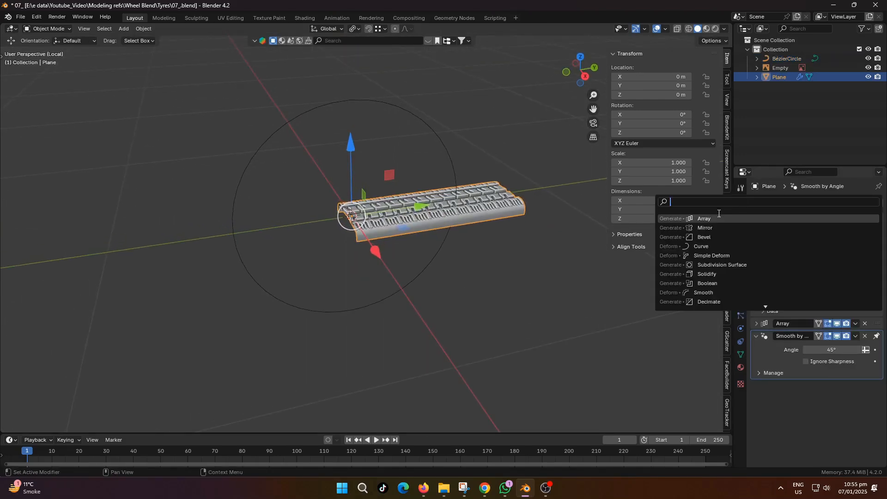
click(719, 247)
click(762, 222)
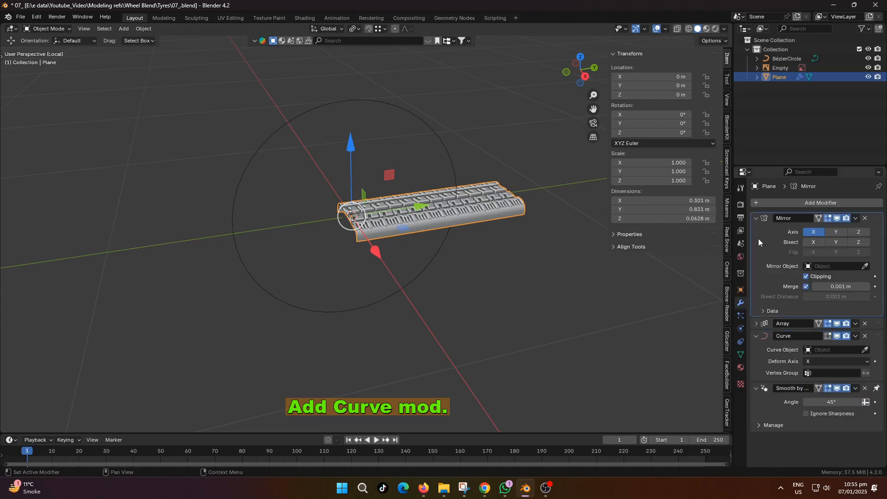
click(756, 218)
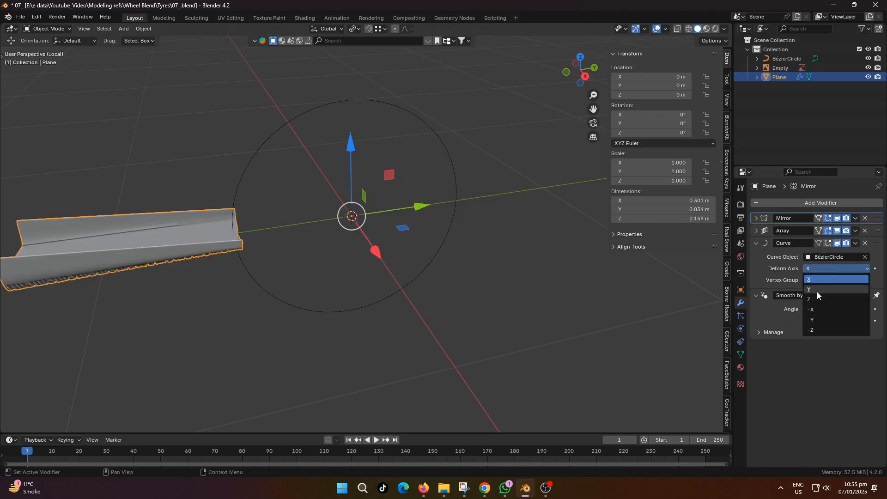
Try Y, Z and -X as the Curve modifier's deform axis, and settle on -Y.
click(815, 290)
click(816, 270)
click(816, 300)
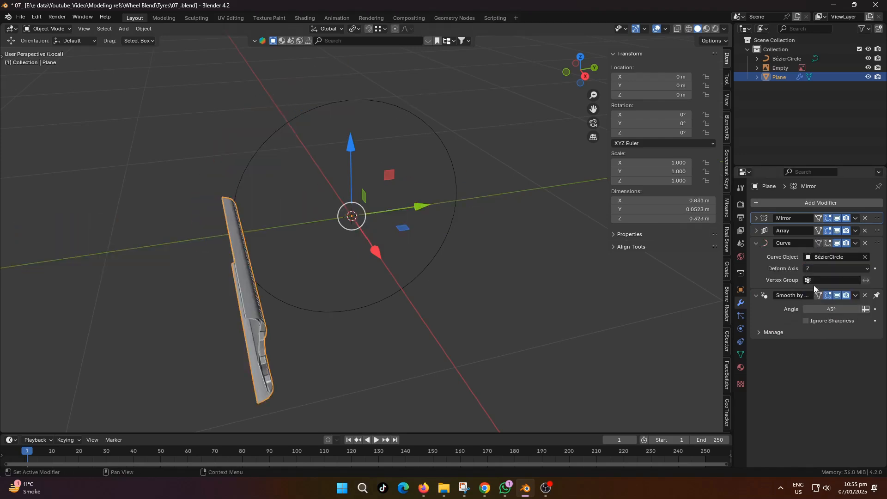
click(813, 267)
click(819, 308)
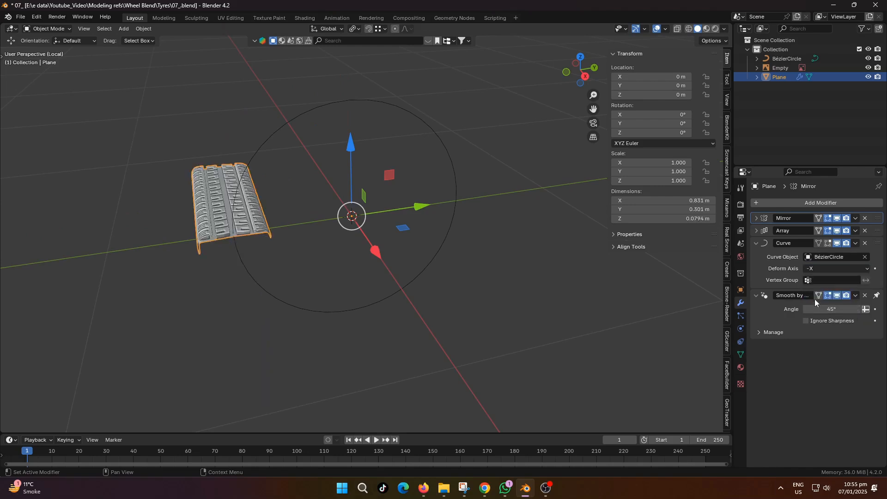
click(813, 271)
click(817, 319)
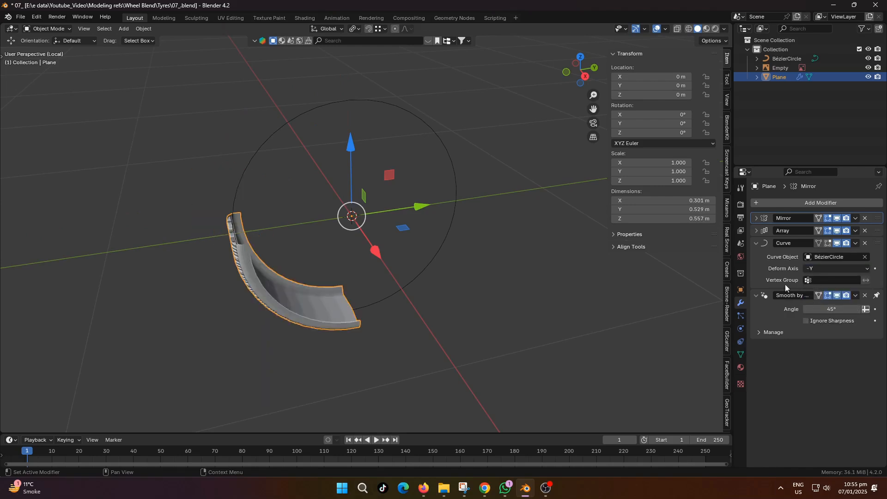
Set the tread's Array modifier count to 30.
middle_drag(518, 283, 419, 276)
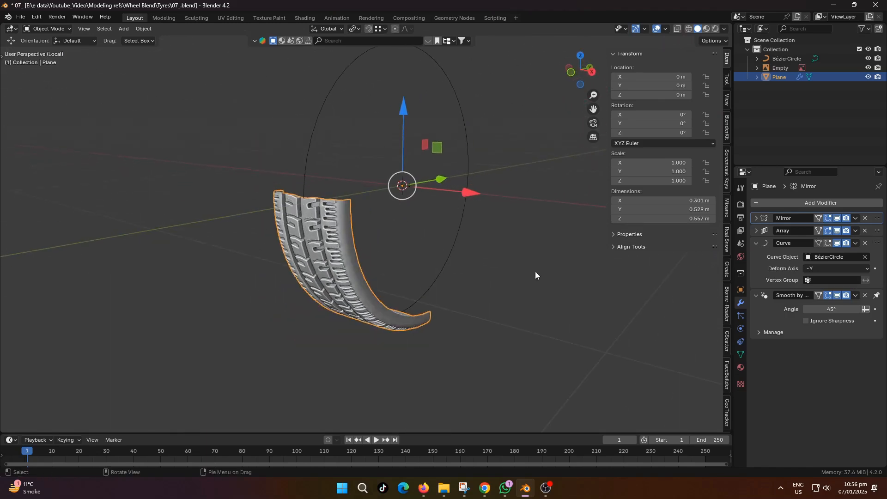
click(756, 231)
click(829, 256)
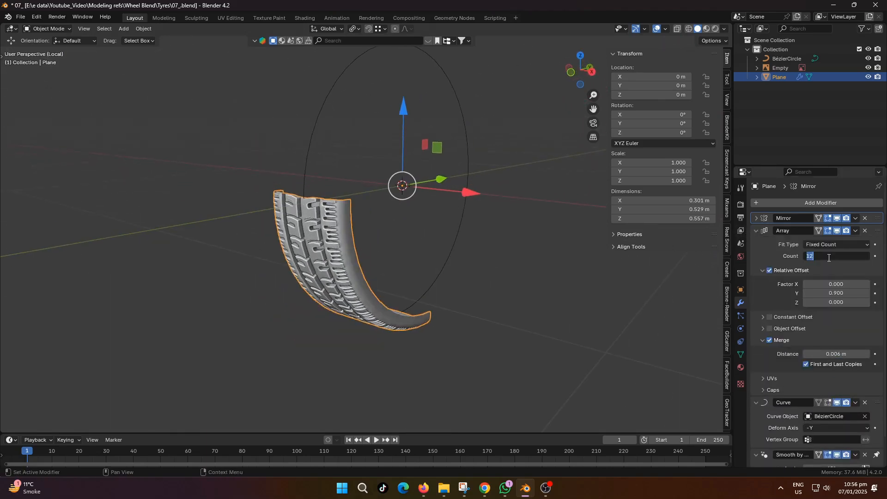
text(30)
key(Return)
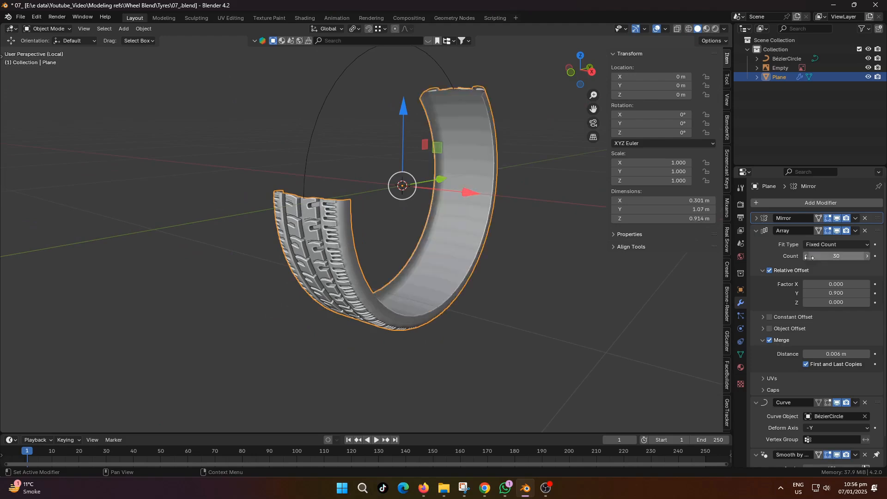
Scale the Bézier circle down until the ends of the curved tread meet in a closed tyre ring.
click(329, 123)
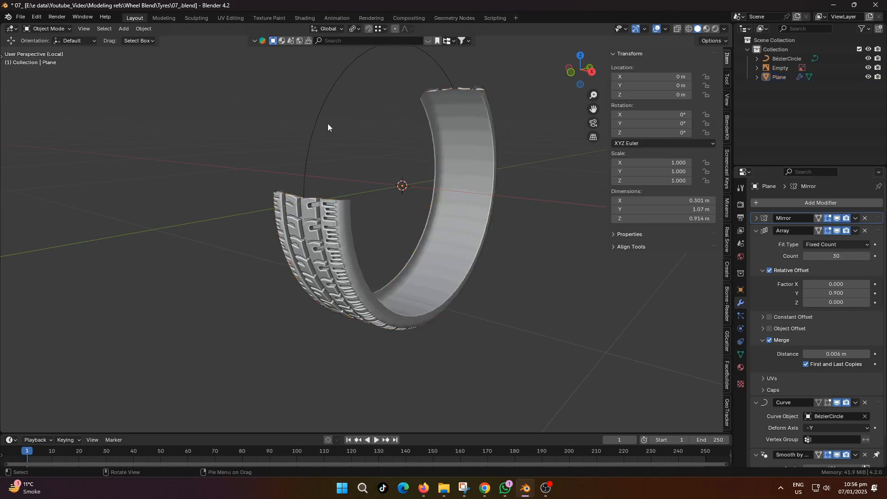
click(312, 130)
key(s)
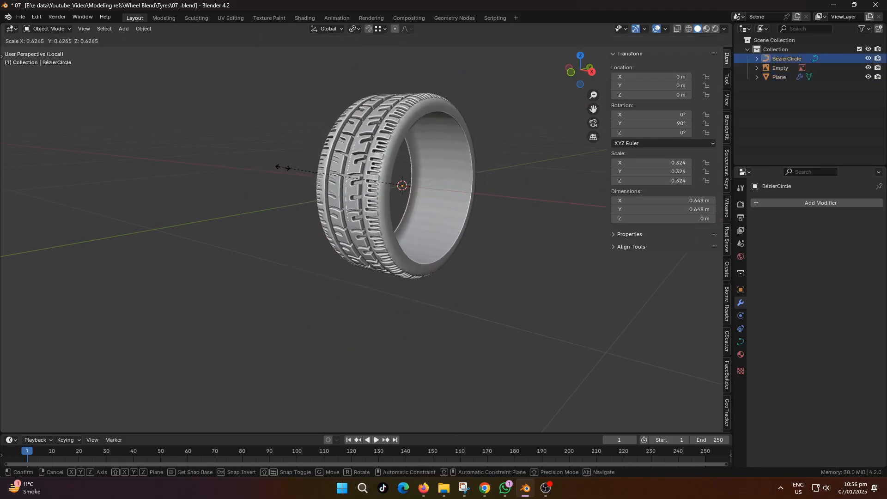
click(272, 170)
Move the edge row at the foot of the shoulder ribs slightly along Z and adjust its position along X.
scroll(326, 180, up, 5)
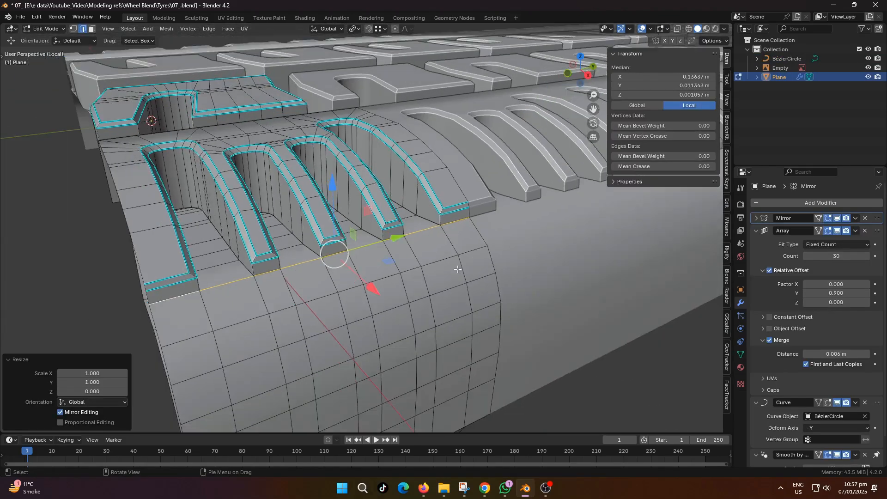
middle_drag(459, 267, 470, 256)
key(g)
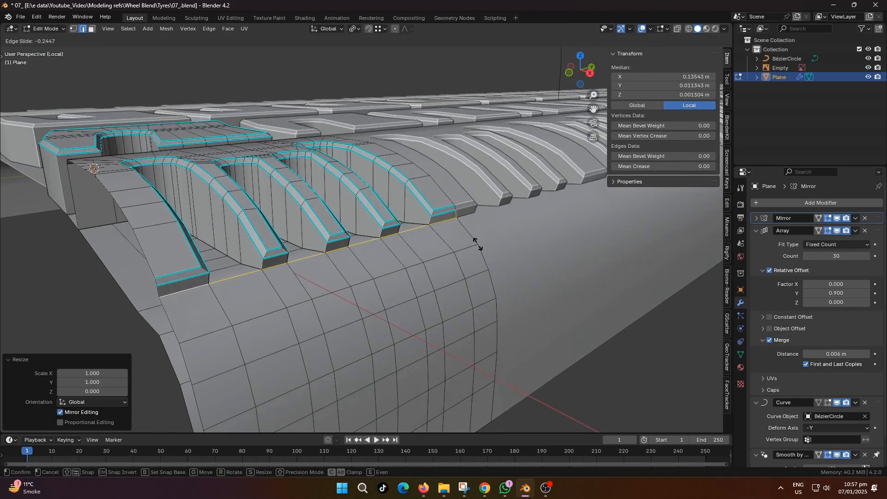
key(z)
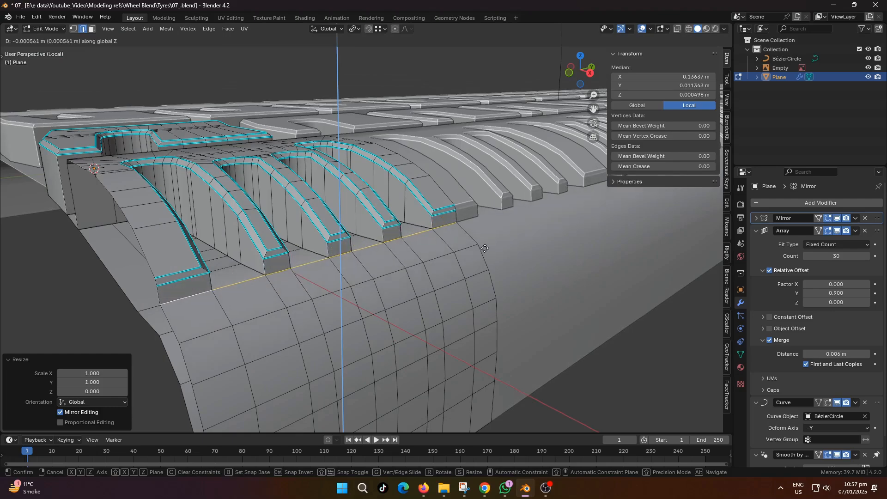
click(483, 238)
middle_drag(483, 238, 426, 248)
drag(426, 248, 443, 251)
middle_drag(424, 257, 386, 281)
key(Tab)
Select the lengthwise edge loops of the outer sidewall below the ribs and move them about 0.006 m outward along X.
scroll(362, 263, down, 3)
scroll(362, 268, down, 4)
scroll(343, 306, up, 3)
middle_drag(389, 312, 405, 265)
scroll(406, 264, down, 2)
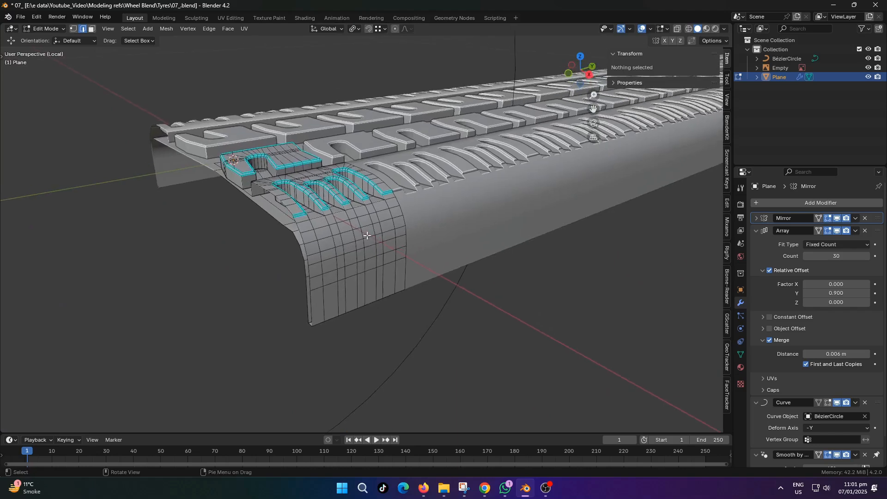
scroll(367, 235, up, 3)
alt+click(319, 216)
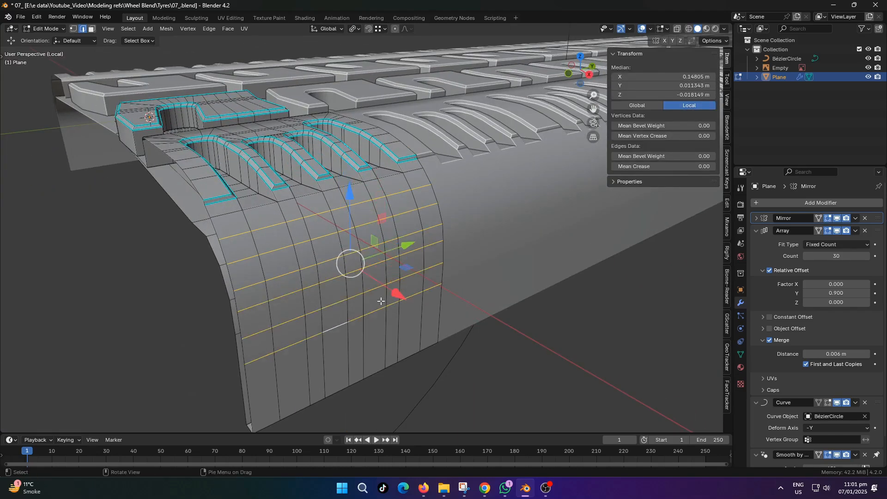
drag(396, 293, 410, 304)
key(Tab)
scroll(370, 240, down, 8)
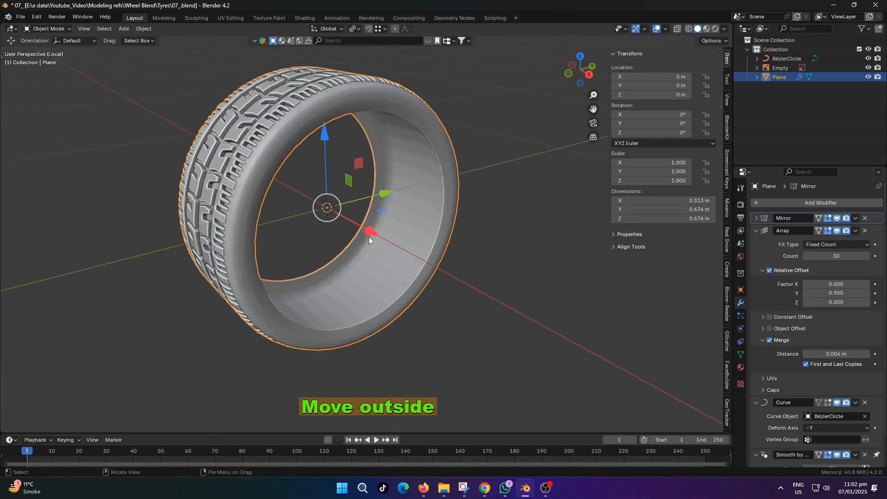
Edge-slide the uppermost sidewall edge loop closer to the outer ends of the shoulder ribs in two passes.
scroll(322, 228, up, 3)
shift+middle_drag(317, 181, 373, 214)
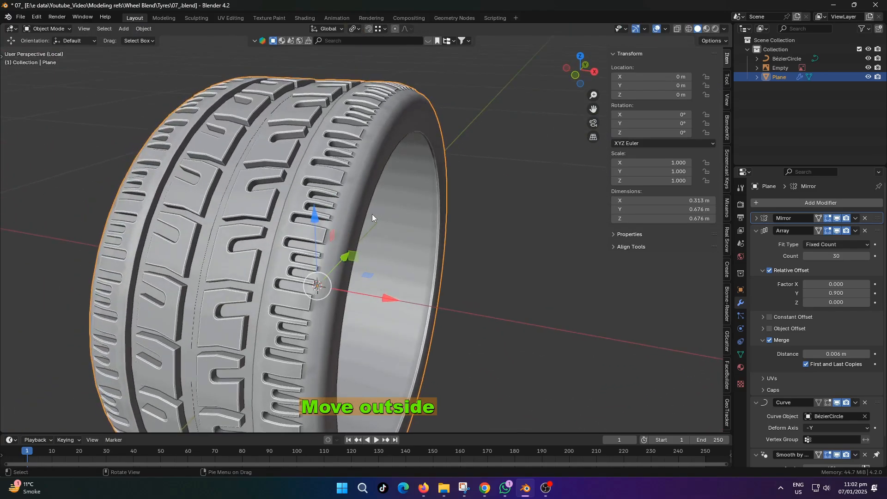
scroll(361, 170, up, 2)
key(Tab)
shift+middle_drag(349, 322, 317, 208)
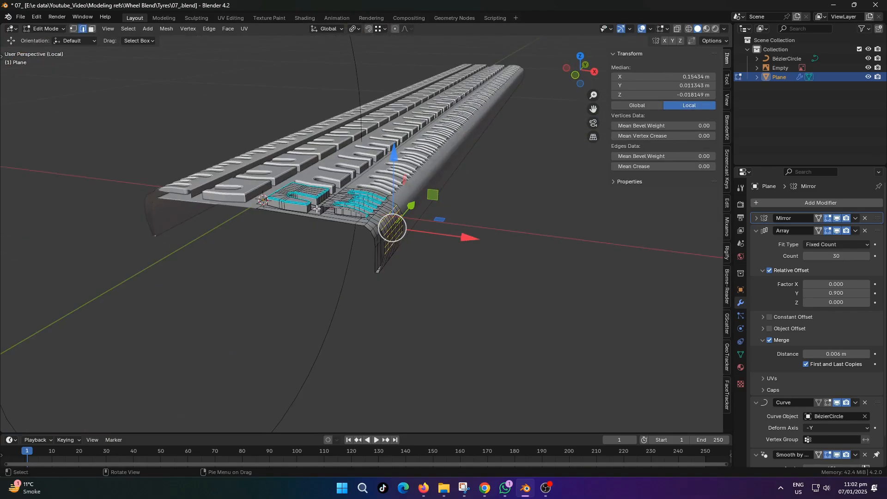
scroll(317, 209, up, 5)
middle_drag(396, 226, 372, 223)
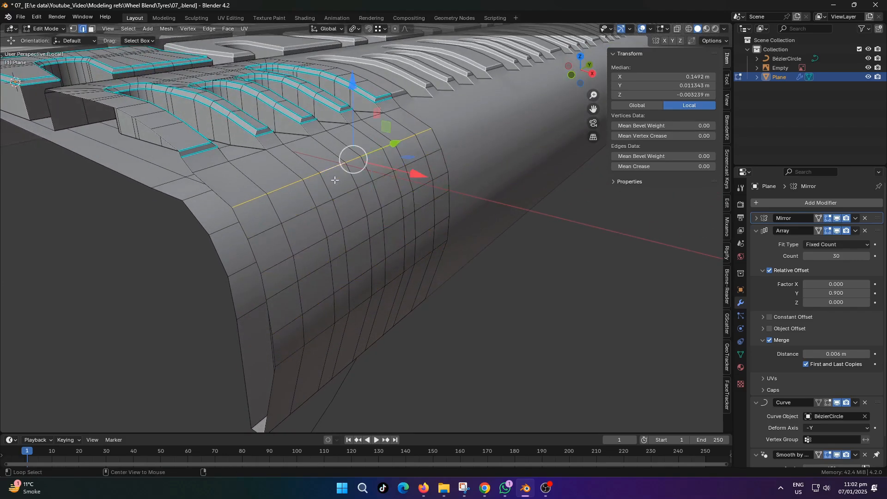
middle_drag(335, 179, 356, 184)
key(g)
key(g)
click(360, 174)
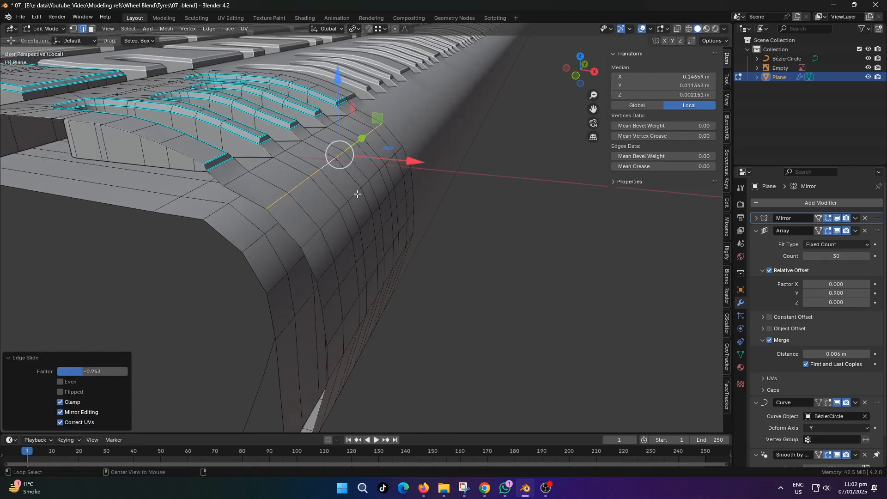
key(g)
key(g)
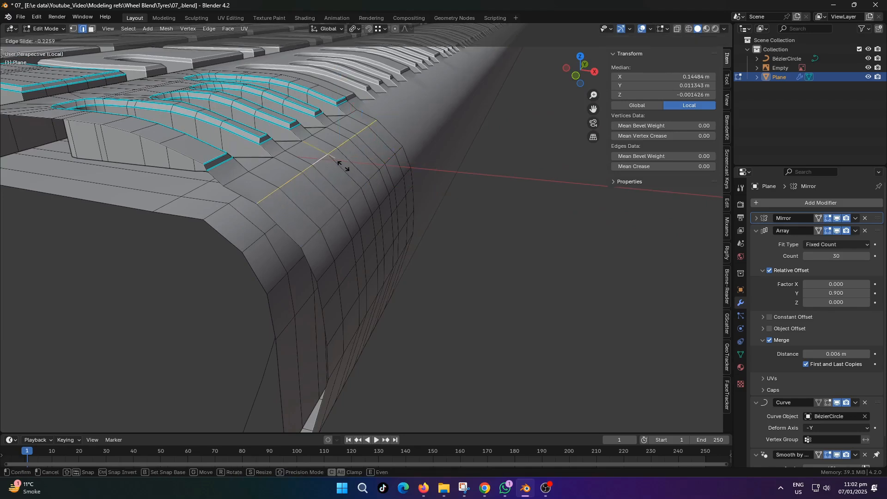
click(342, 167)
Edge-slide the second sidewall loop closer to the ribs by a factor of about 0.35, and add the uppermost loop to the selection.
alt+click(353, 194)
key(g)
key(g)
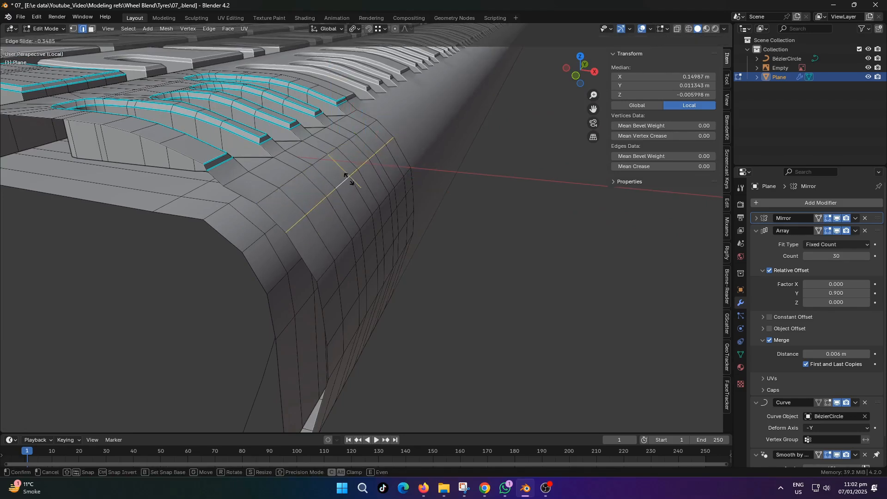
click(356, 182)
alt+shift+click(323, 158)
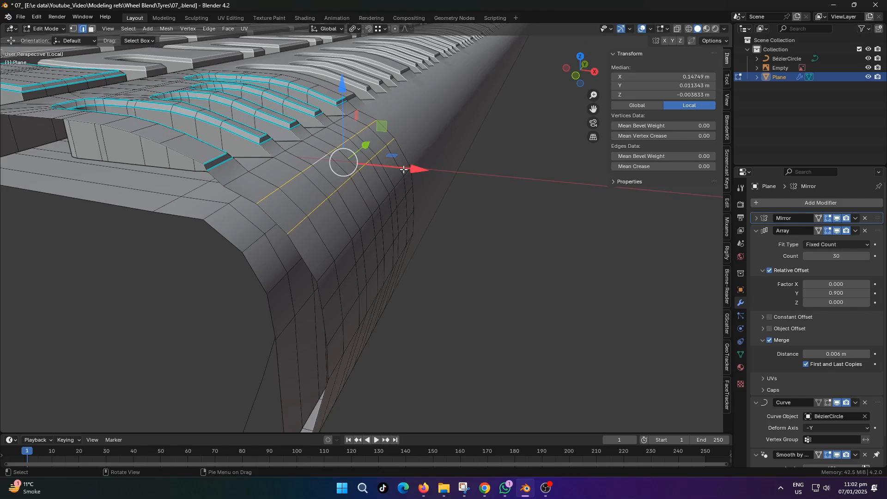
Move the two selected uppermost sidewall edge loops slightly outward along X in two passes.
key(g)
key(x)
click(419, 168)
middle_drag(419, 167, 307, 211)
drag(321, 164, 316, 163)
Select the next edge loop down the outer sidewall and raise it slightly along Z.
middle_drag(340, 223, 390, 216)
alt+click(377, 215)
key(g)
key(z)
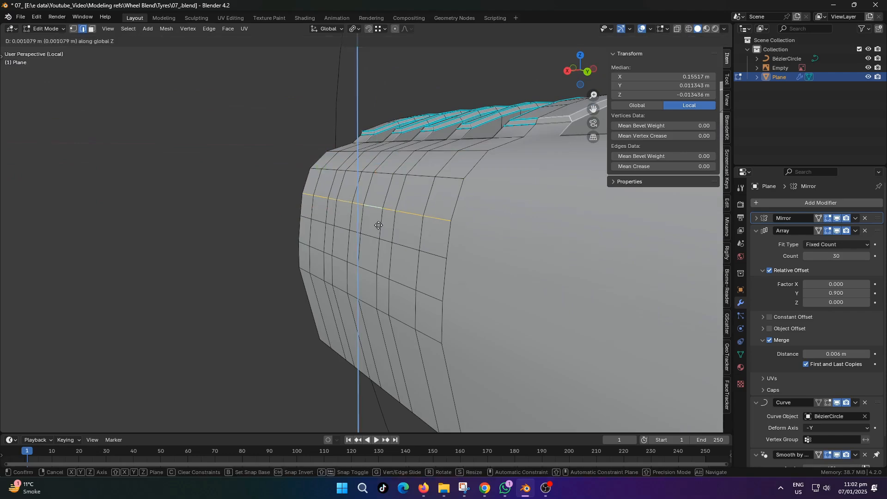
click(381, 222)
Select the following sidewall loop, lower it about 0.0011 m along Z and push it slightly outward along X.
alt+click(375, 237)
mouse_move(407, 239)
middle_down()
mouse_move(367, 245)
mouse_move(396, 247)
middle_up()
key(g)
key(z)
click(394, 236)
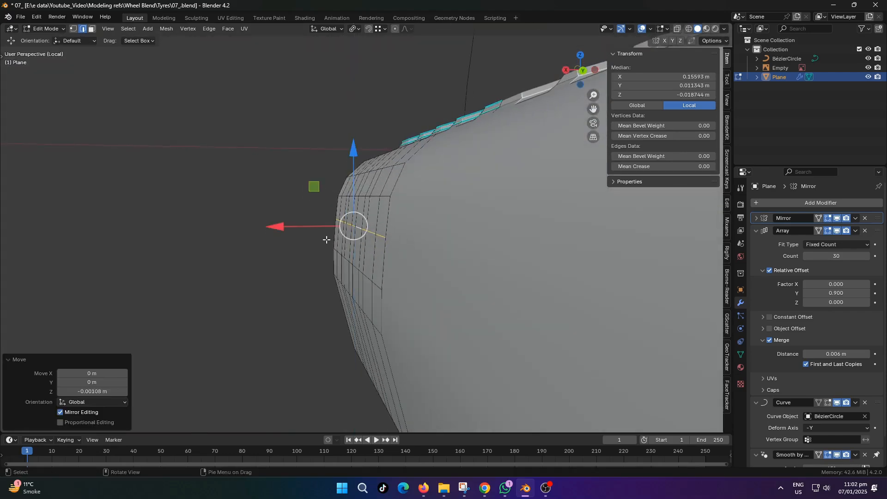
drag(302, 231, 293, 229)
Move the next lower sidewall edge loop about 0.0008 m outward along X.
middle_drag(345, 266, 364, 270)
alt+click(364, 269)
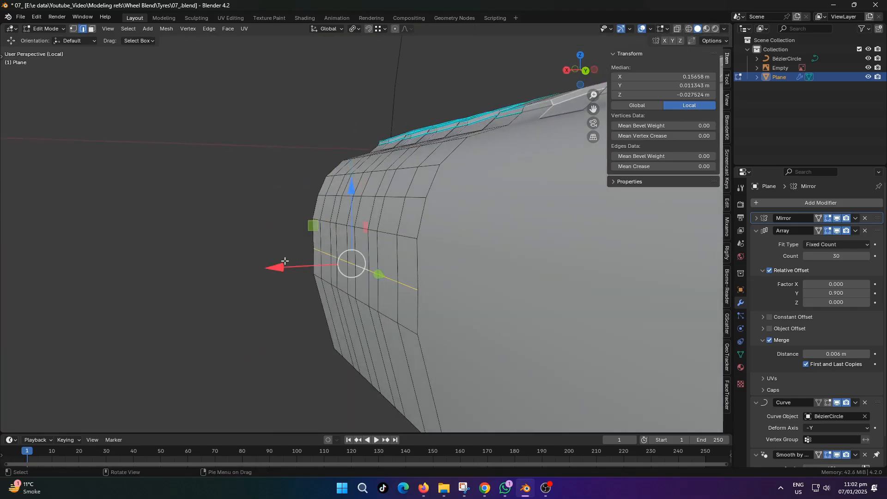
drag(283, 270, 268, 272)
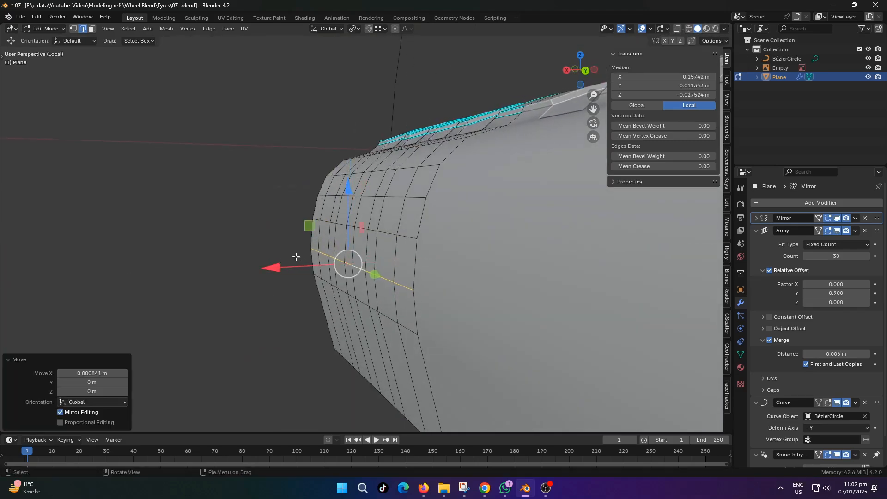
Inspect the sidewall bulge and shoulder ribs of the bent tyre in Object Mode from several angles.
key(Tab)
scroll(247, 223, down, 6)
middle_drag(240, 227, 382, 275)
scroll(291, 193, down, 4)
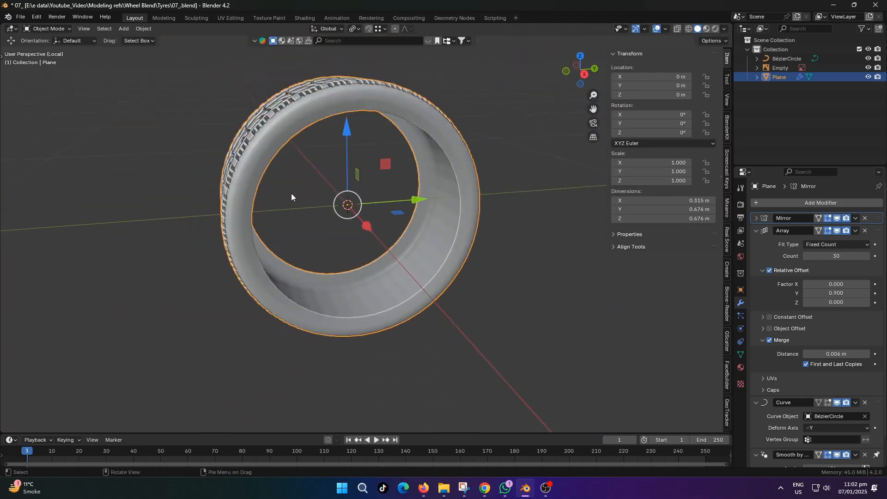
middle_drag(291, 193, 357, 241)
scroll(412, 215, up, 5)
scroll(412, 214, down, 5)
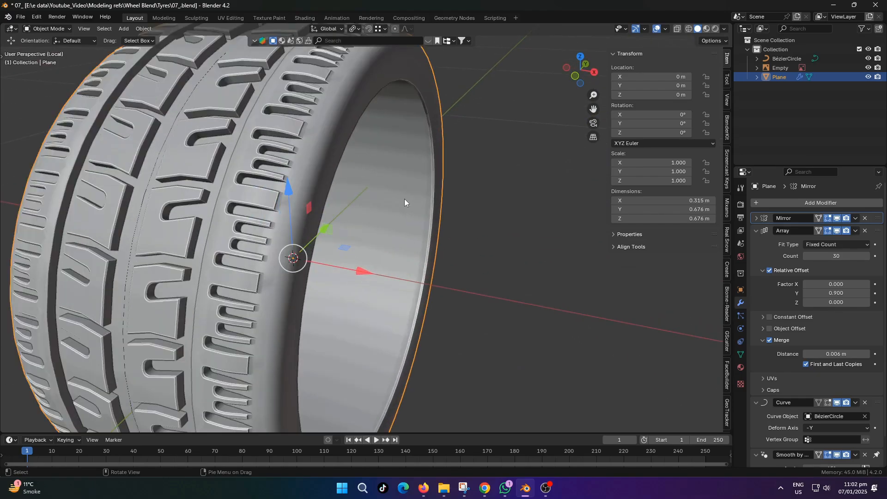
middle_drag(406, 198, 414, 270)
Mark the lengthwise edge row at the foot of the shoulder ribs as sharp and check the shading in Object Mode.
key(Tab)
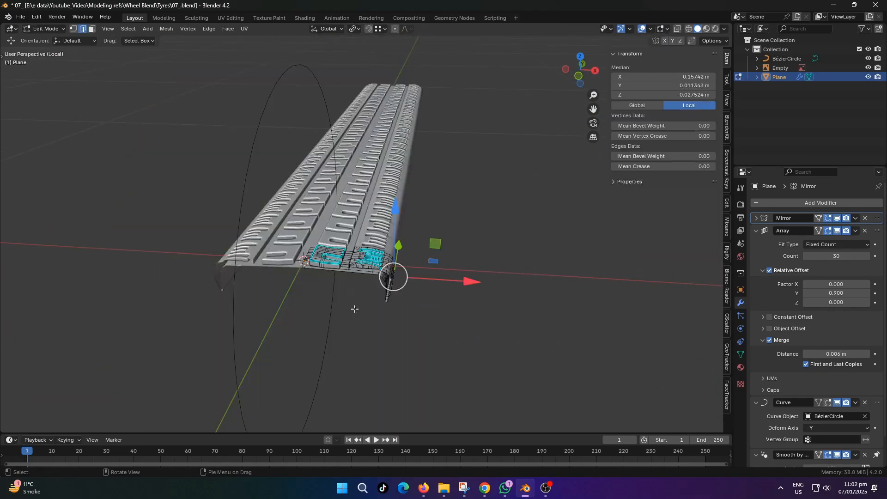
scroll(413, 270, up, 8)
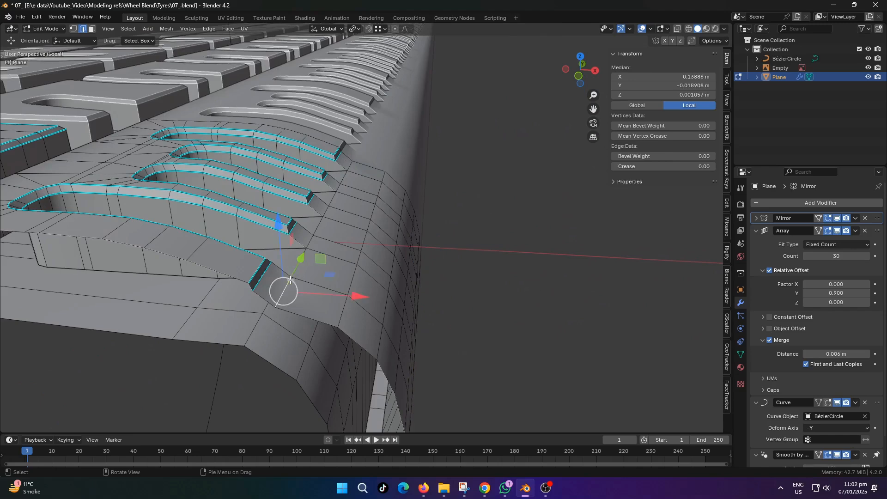
ctrl+click(352, 171)
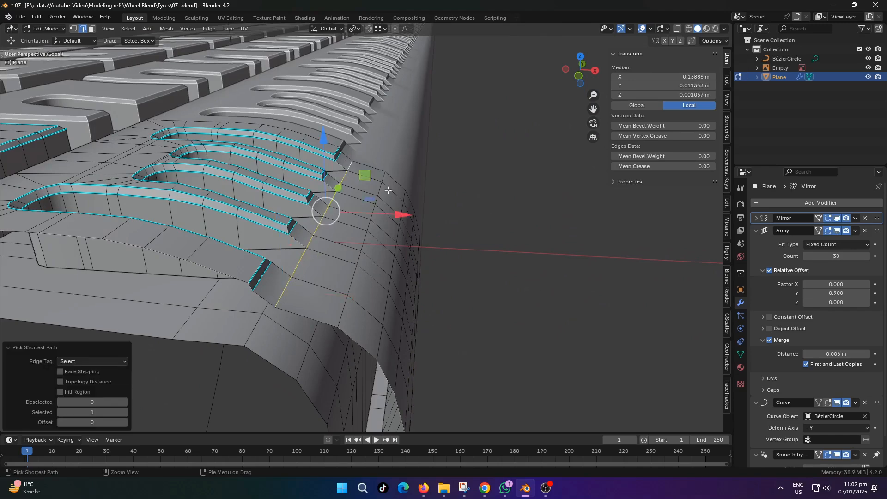
click(209, 29)
click(240, 207)
key(Tab)
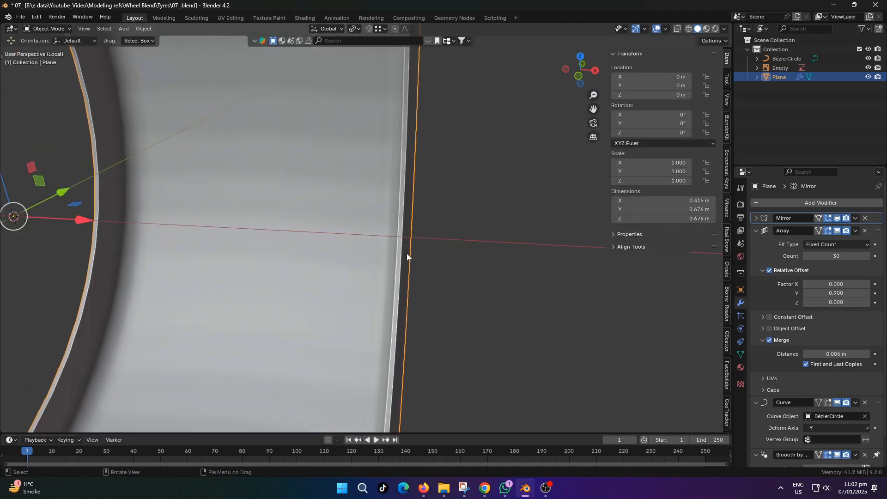
scroll(389, 245, down, 8)
middle_drag(334, 246, 402, 301)
Select the bottom vertices of the sidewall through the mesh, move them down along Z and adjust them slightly along X.
key(Tab)
scroll(345, 343, up, 3)
key(alt+z)
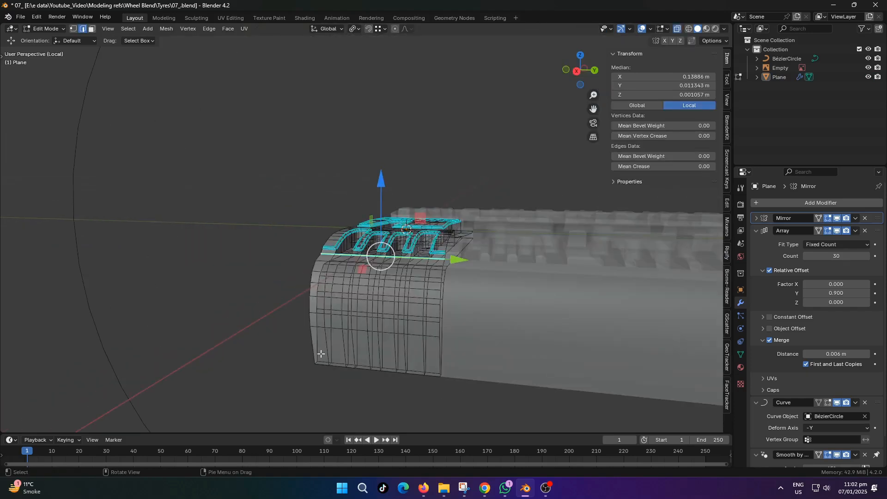
key(1)
drag(300, 349, 505, 401)
key(alt+z)
drag(377, 292, 377, 335)
middle_drag(377, 335, 339, 366)
drag(257, 370, 261, 370)
key(Tab)
scroll(331, 302, down, 6)
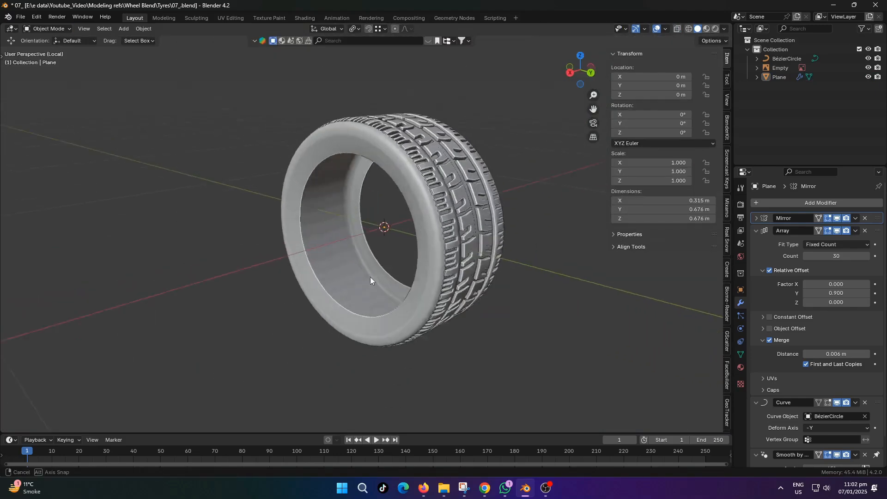
middle_drag(370, 276, 432, 272)
Select the four middle edge loops of the outer sidewall and move them about 0.0039 m down along Z.
key(Tab)
scroll(393, 301, up, 8)
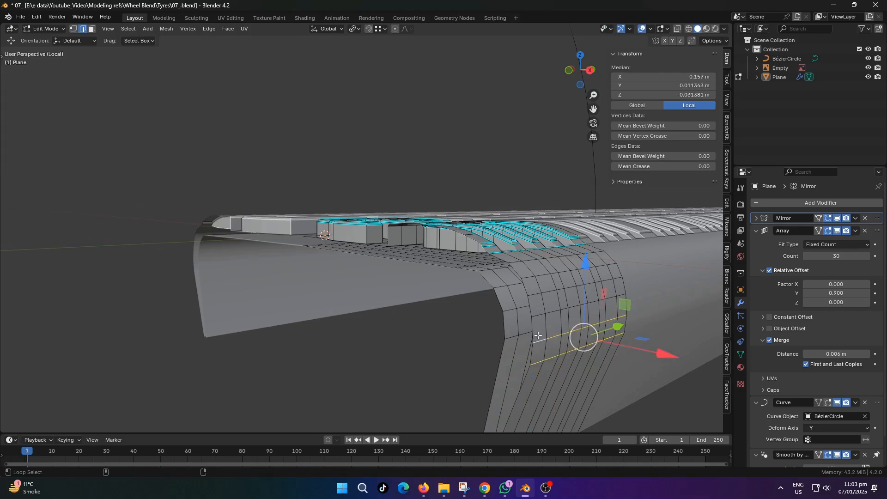
middle_drag(555, 303, 513, 305)
key(g)
key(z)
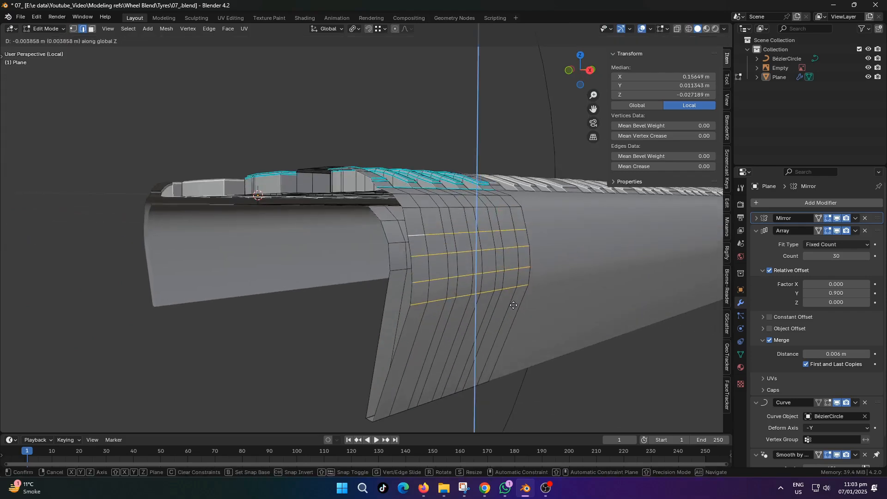
click(514, 305)
key(KP_1)
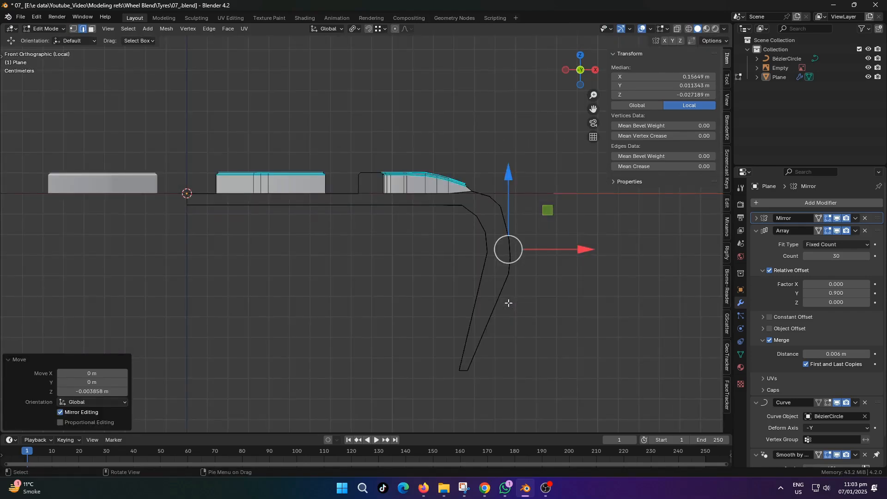
scroll(508, 303, up, 6)
key(r)
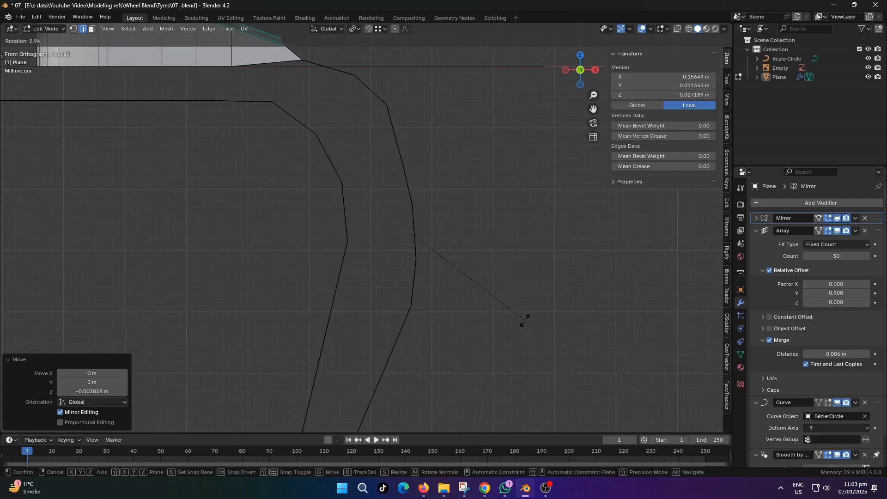
right_click(512, 328)
key(r)
right_click(509, 312)
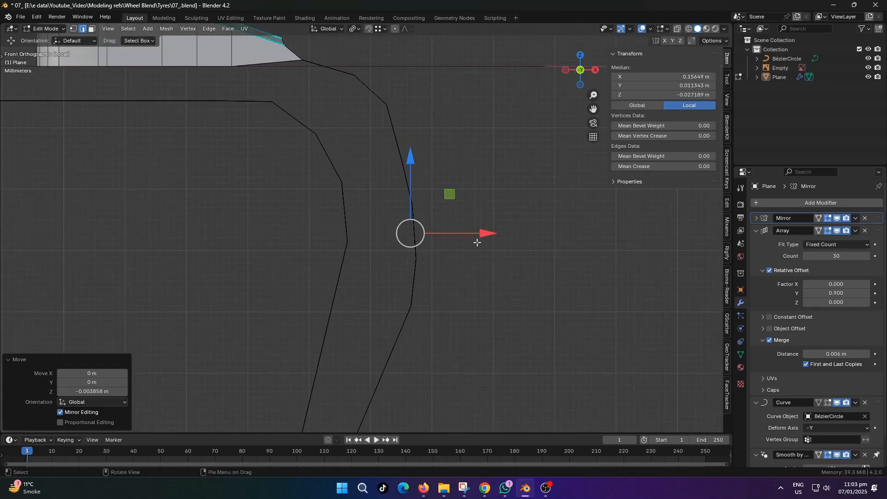
Move the selected sidewall loops about 0.0027 m outward along X and rotate them about 3.4° in front view.
drag(477, 242, 497, 238)
scroll(439, 225, down, 4)
scroll(481, 240, up, 2)
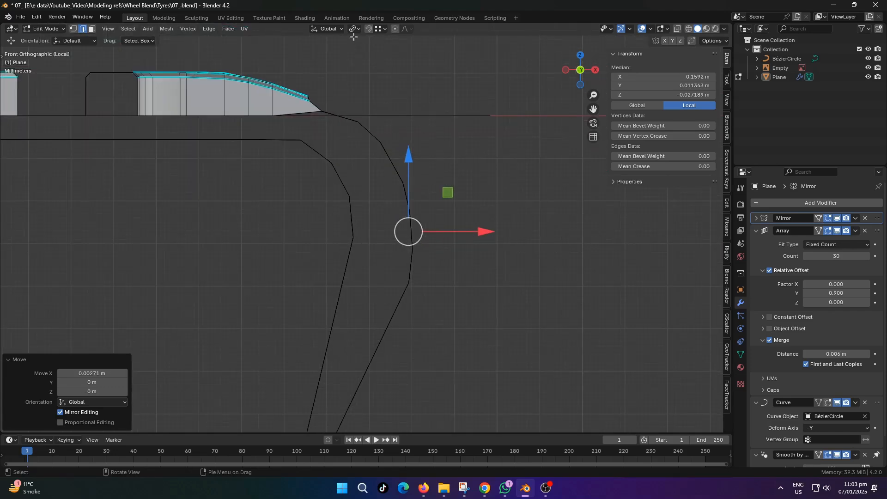
click(374, 82)
key(r)
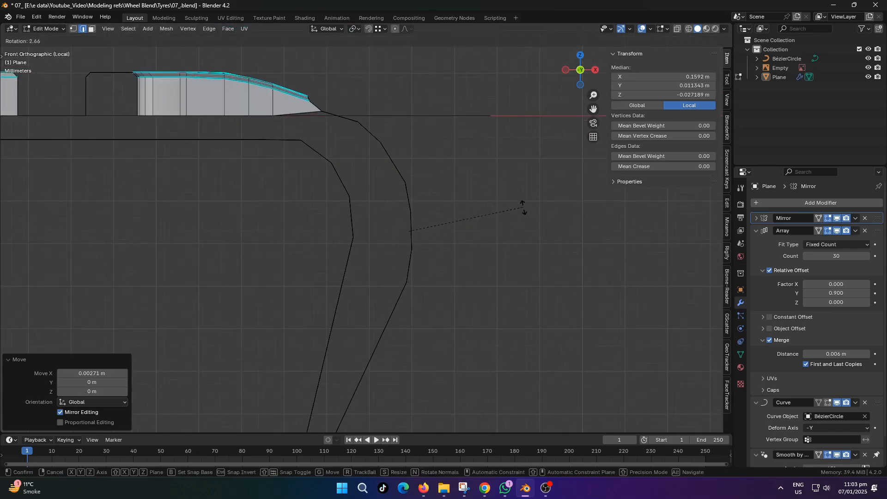
click(523, 209)
Select the shoulder profile vertices just above the bulge and move them about 0.0018 m outward and 0.0011 m down.
scroll(485, 198, up, 2)
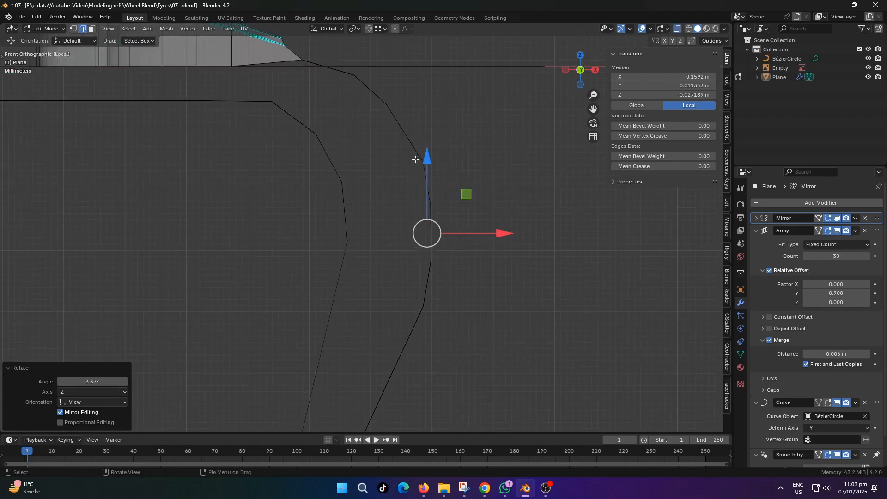
key(1)
click(386, 104)
scroll(394, 121, up, 1)
shift+middle_drag(394, 121, 394, 184)
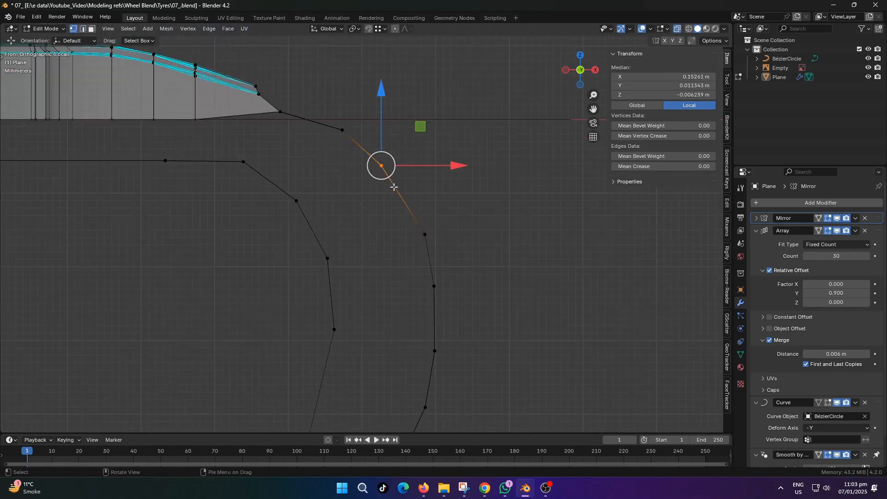
key(g)
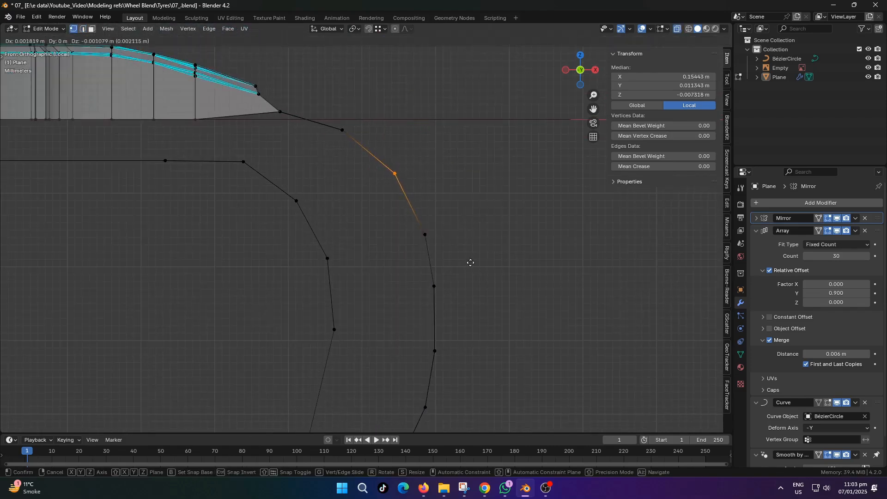
click(470, 262)
Adjust the next profile point closer to the shoulder ribs and view the bent tyre in Object Mode.
click(344, 131)
click(386, 130)
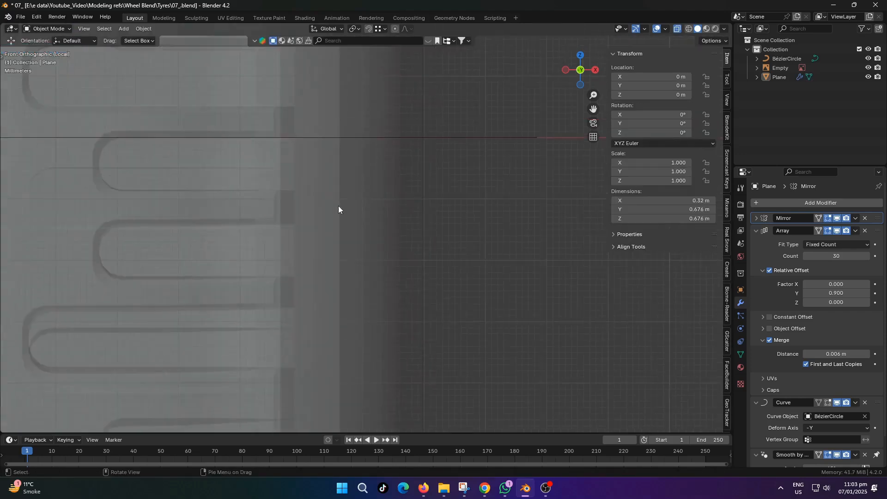
scroll(339, 206, down, 10)
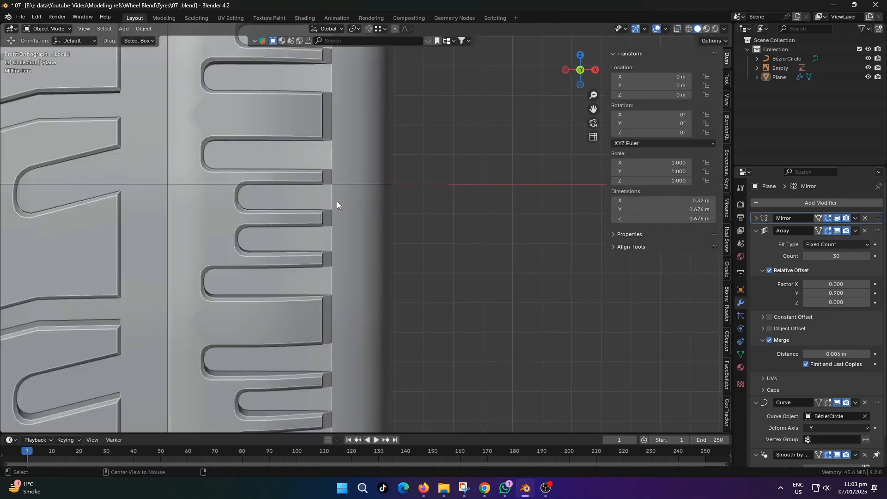